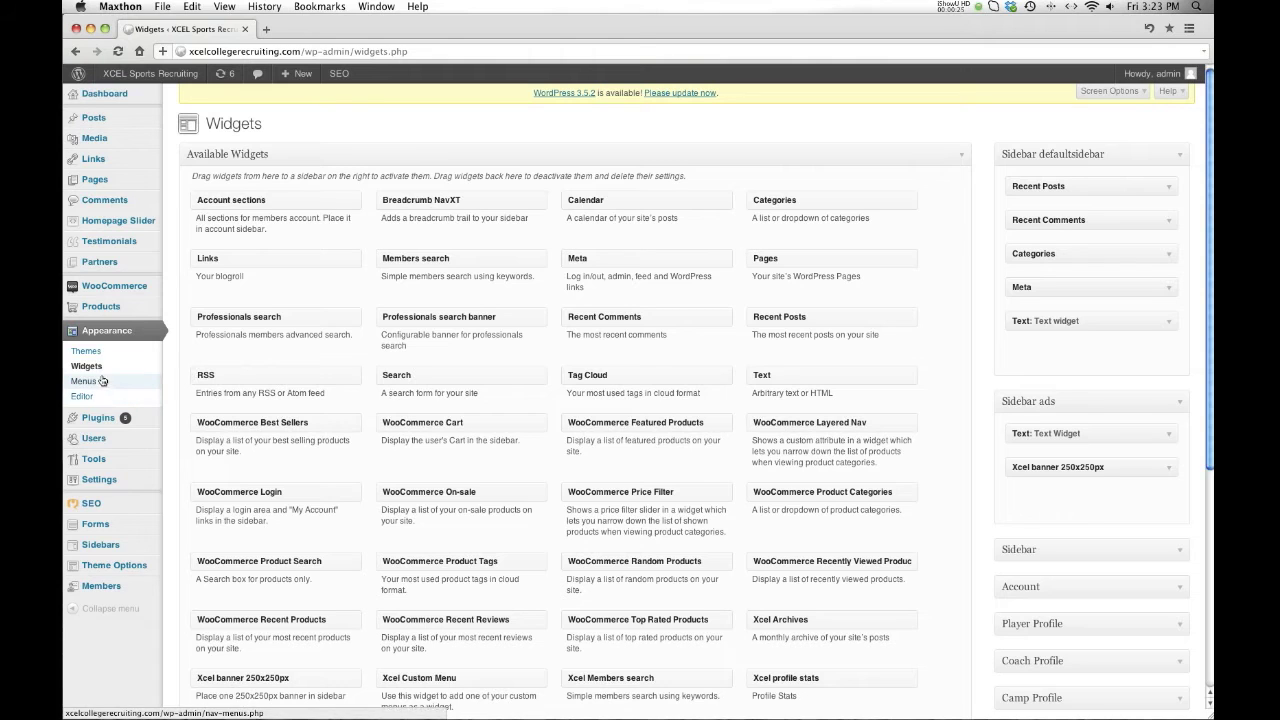
left_click_drag(207, 123, 262, 124)
left_click(303, 126)
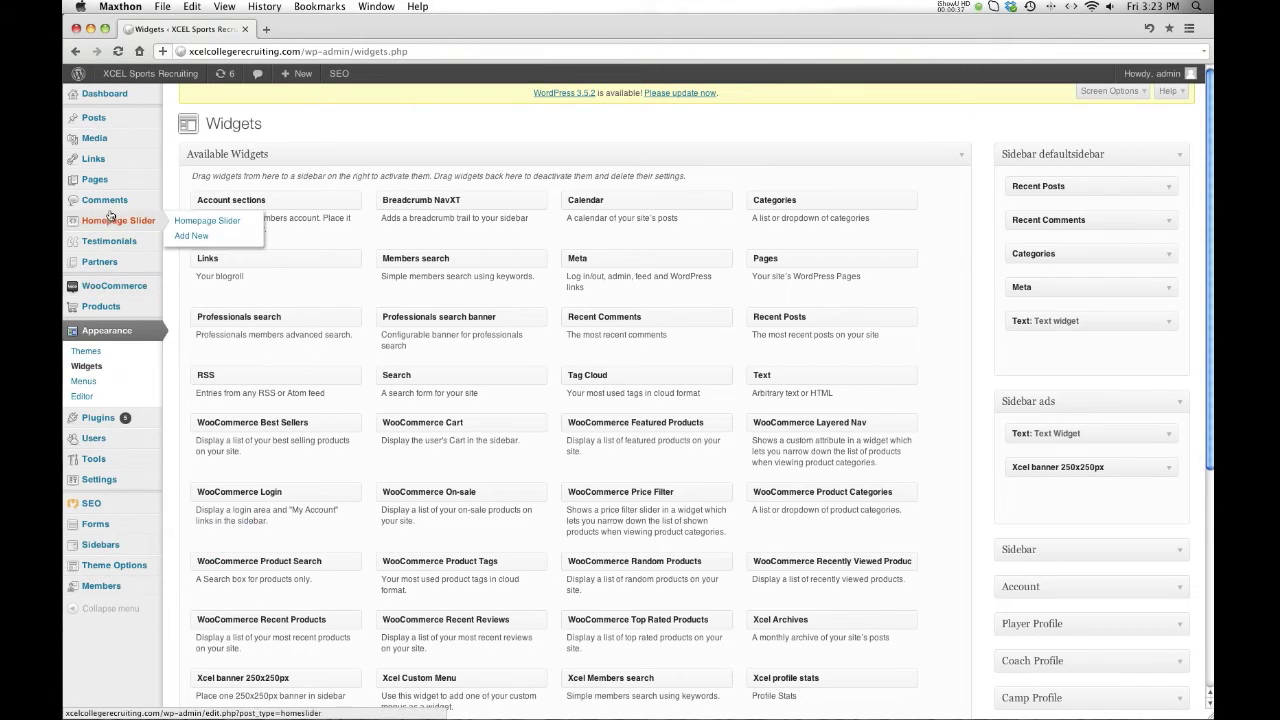
mouse_move(105, 189)
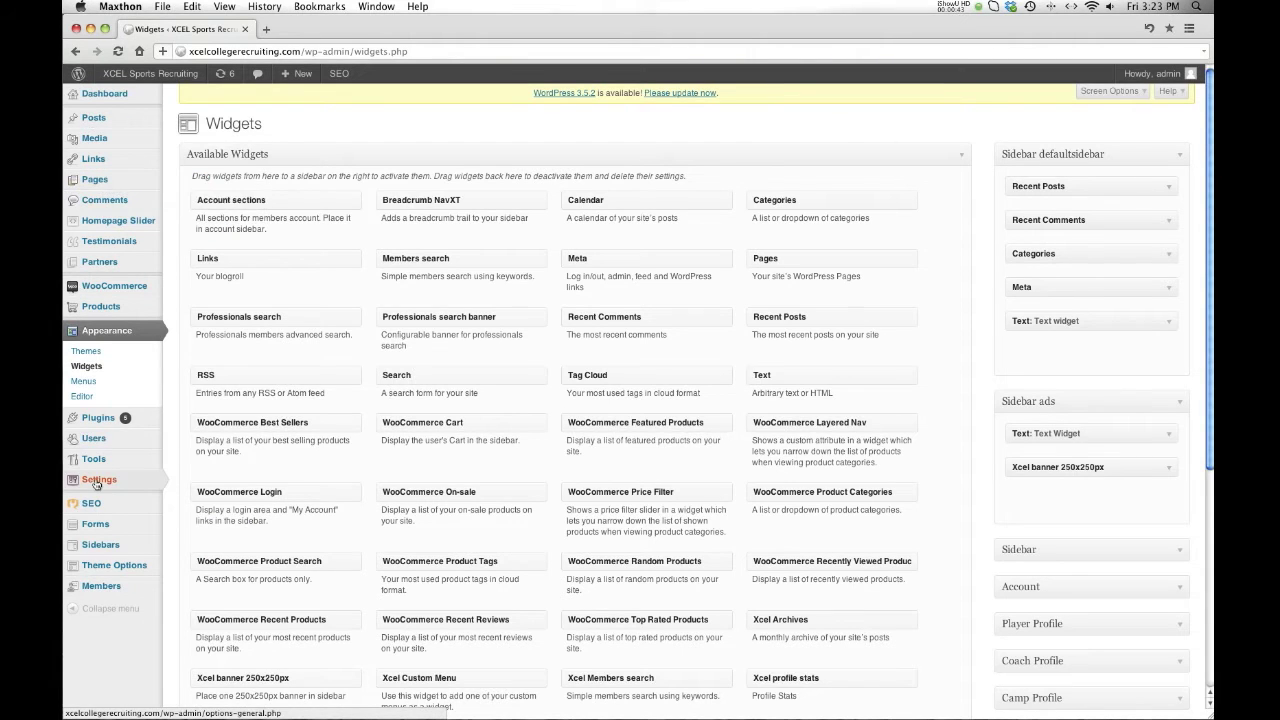
Add a new custom sidebar in the sidebar manager, named with the author's first name
left_click(106, 548)
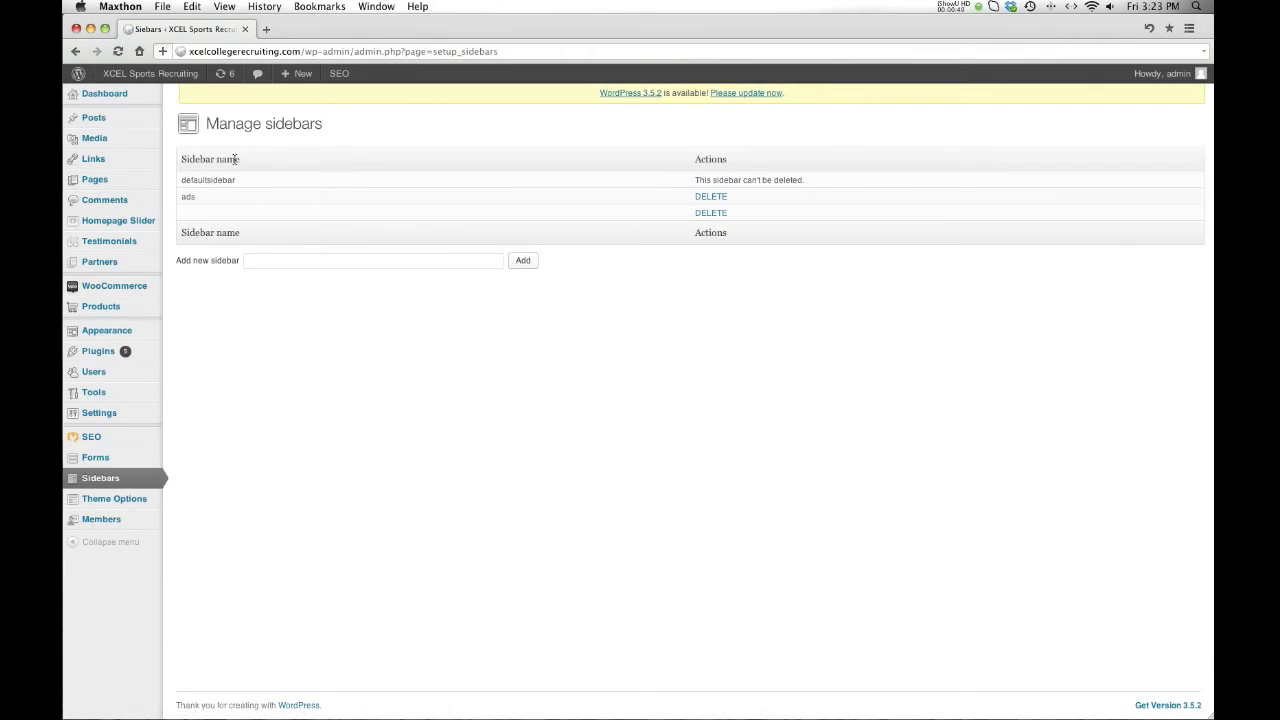
left_click(286, 267)
type("Bl")
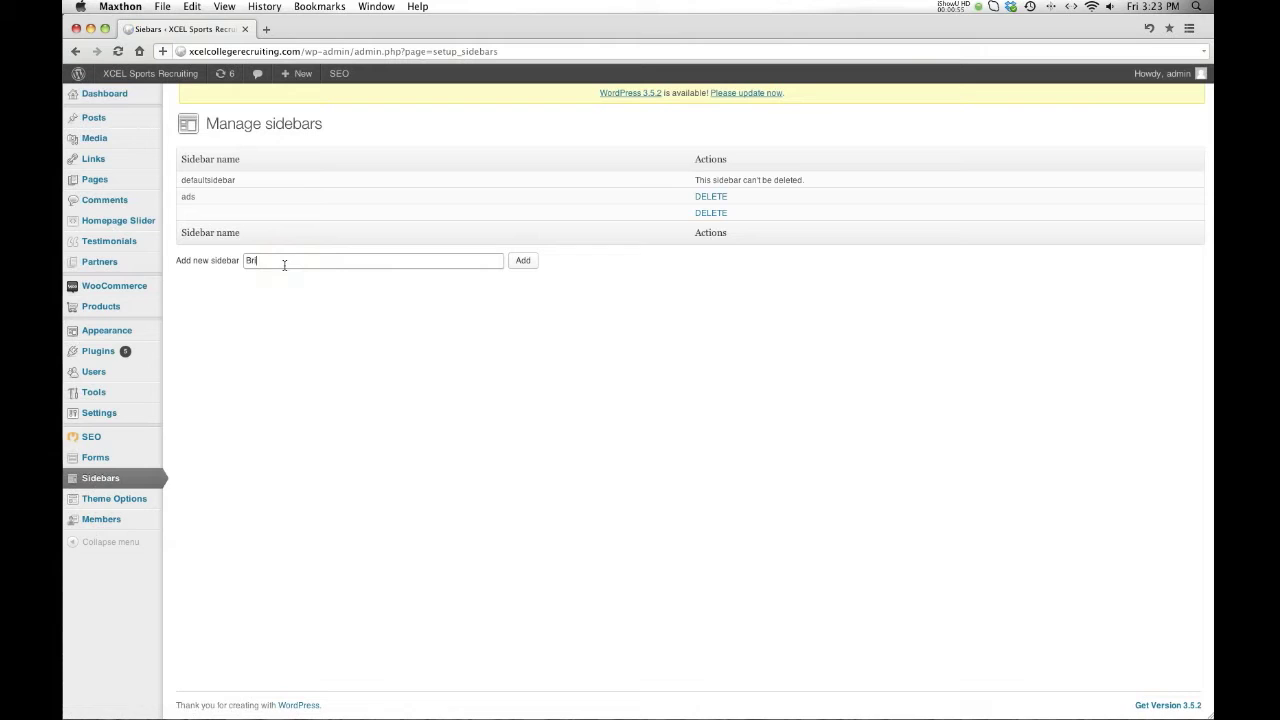
left_click(523, 261)
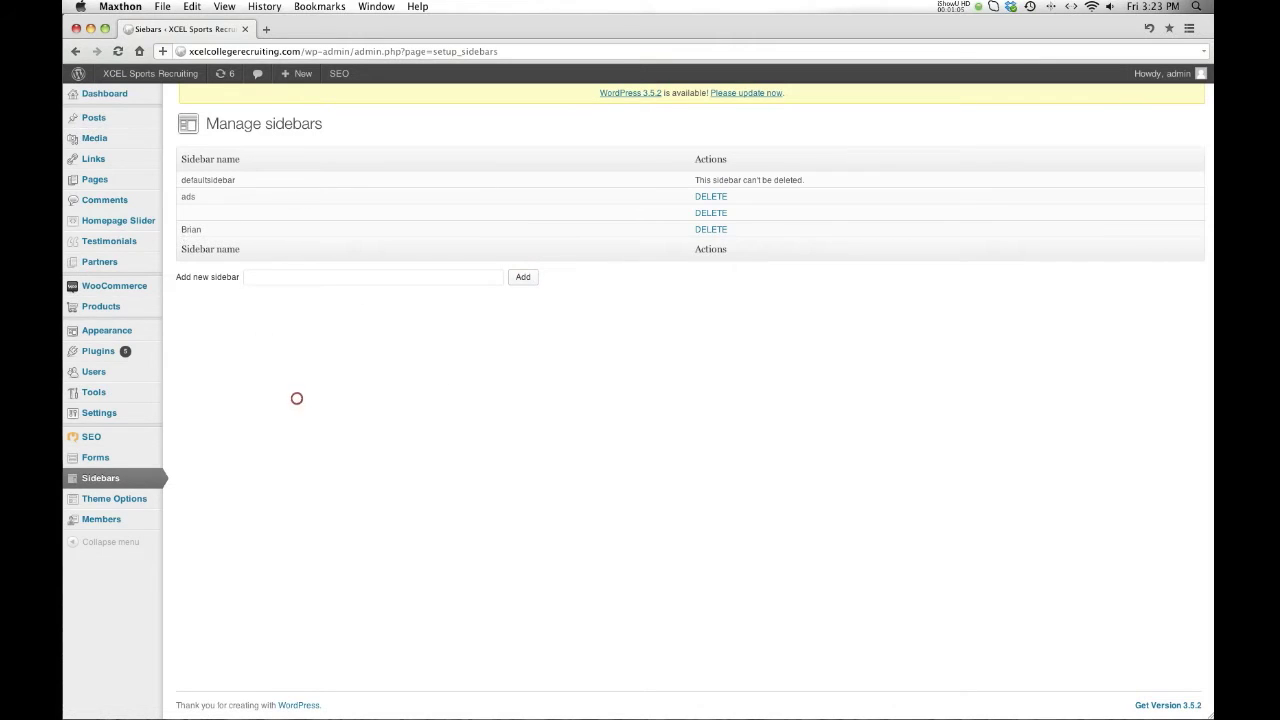
Go to the Widgets page, collapse the default sidebar area and expand the new sidebar's empty widget area
mouse_move(94, 330)
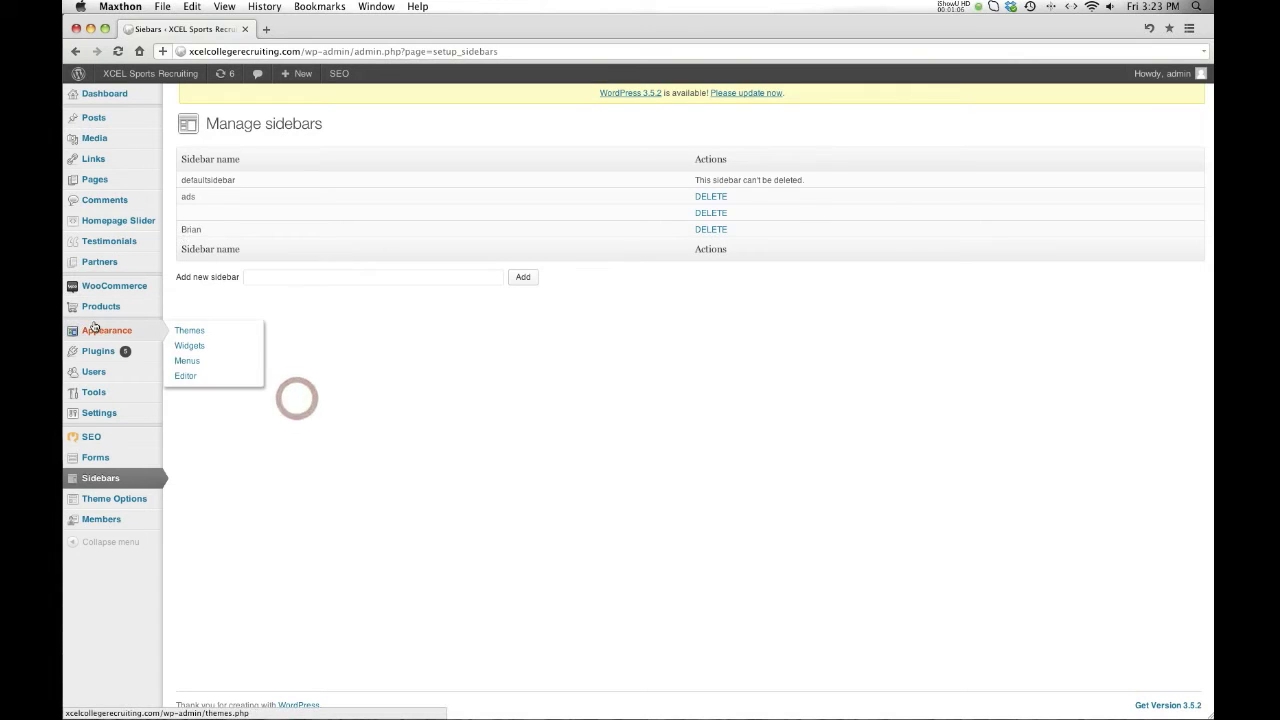
left_click(191, 348)
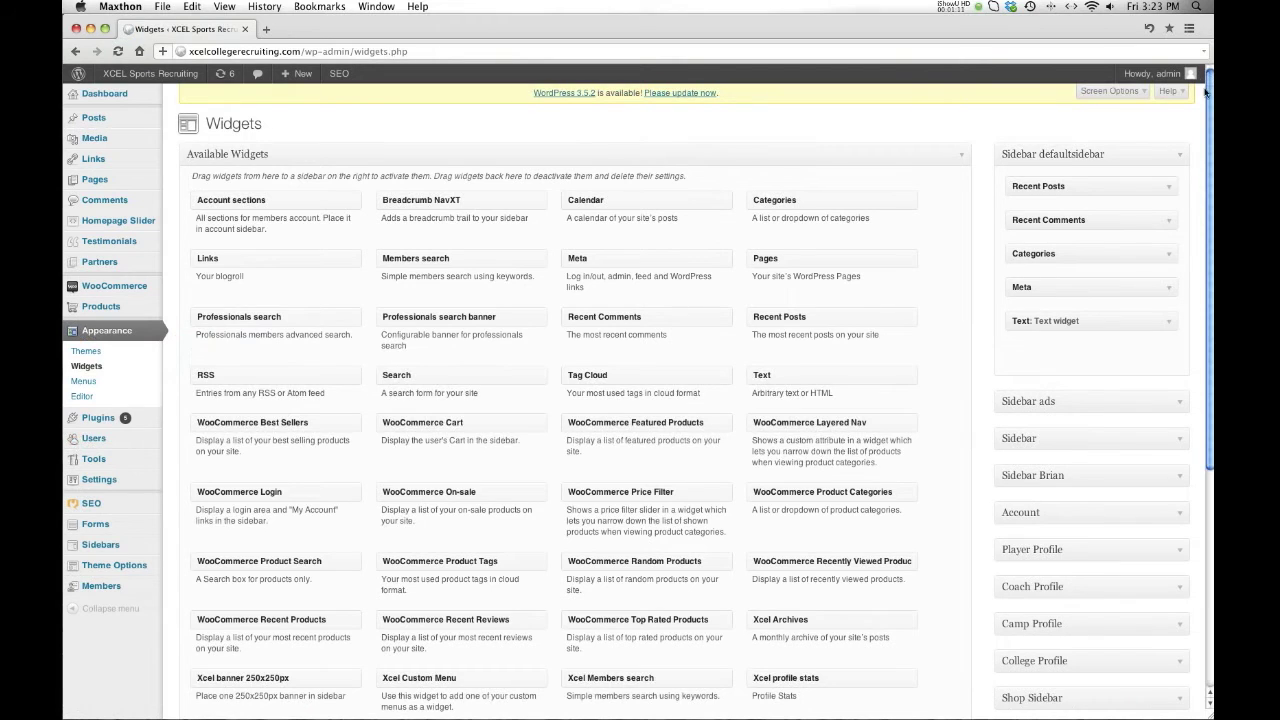
left_click(1143, 194)
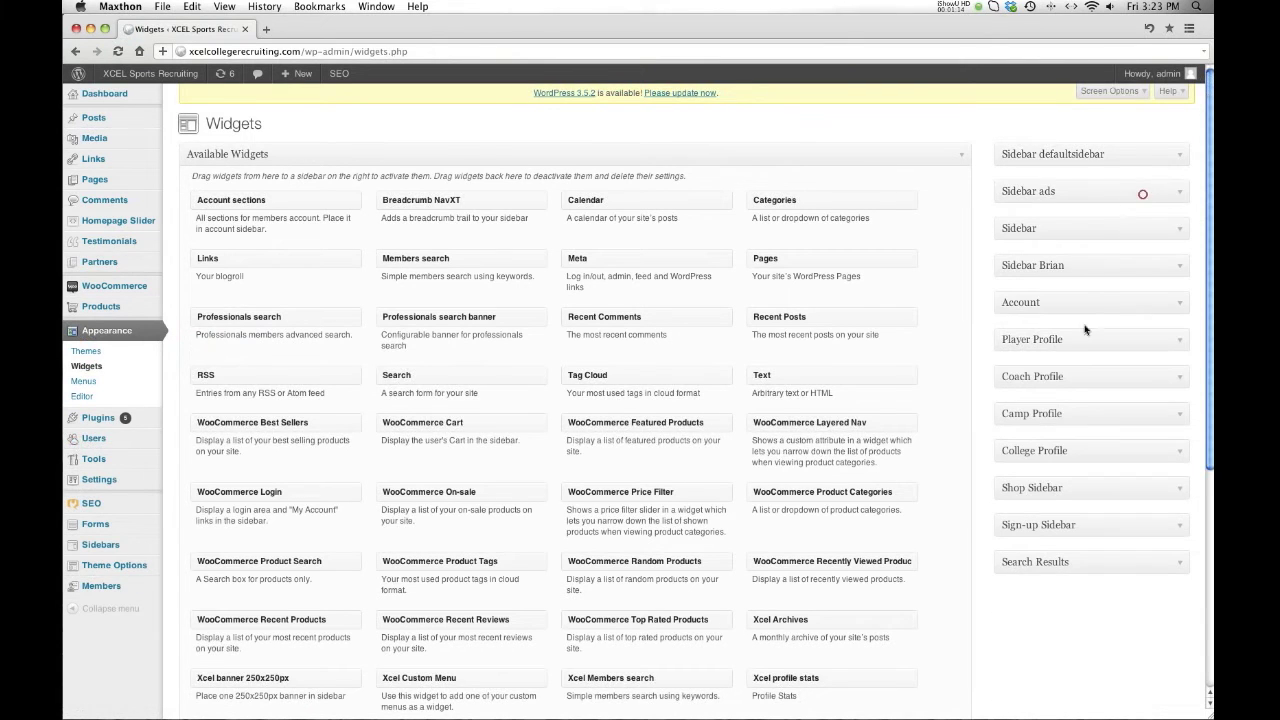
scroll(1085, 308, "down", 1)
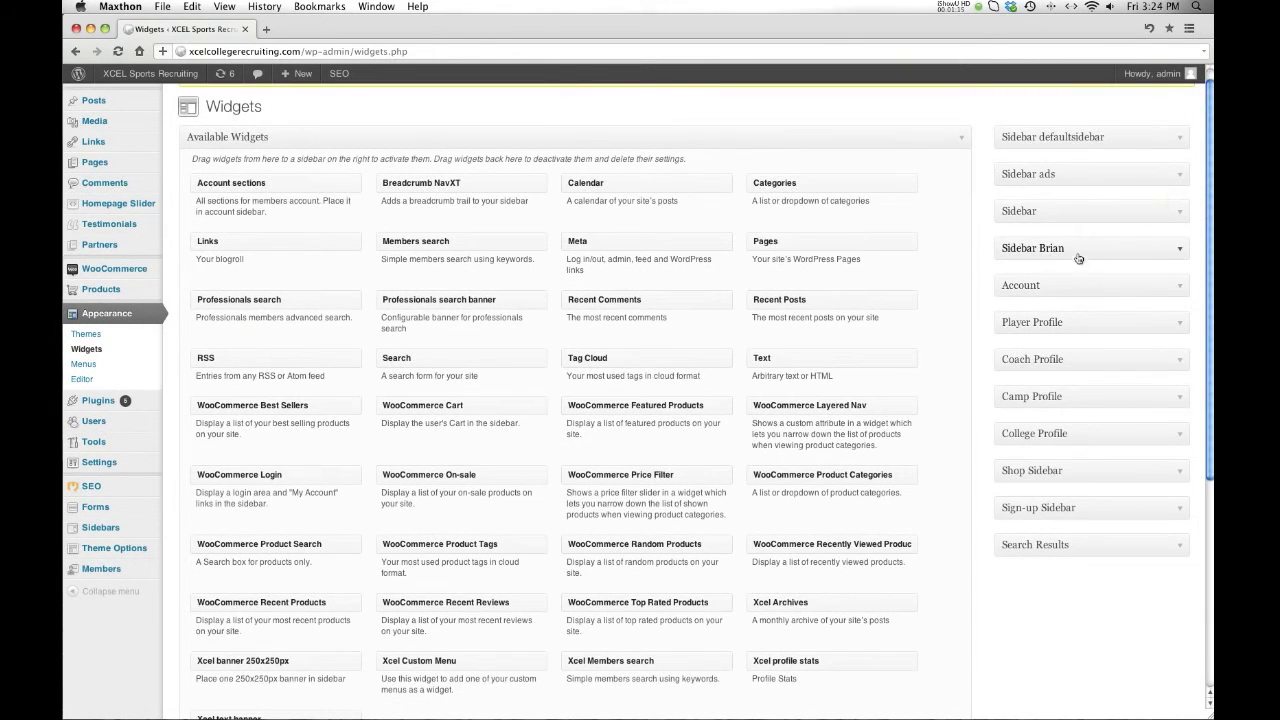
left_click(1179, 253)
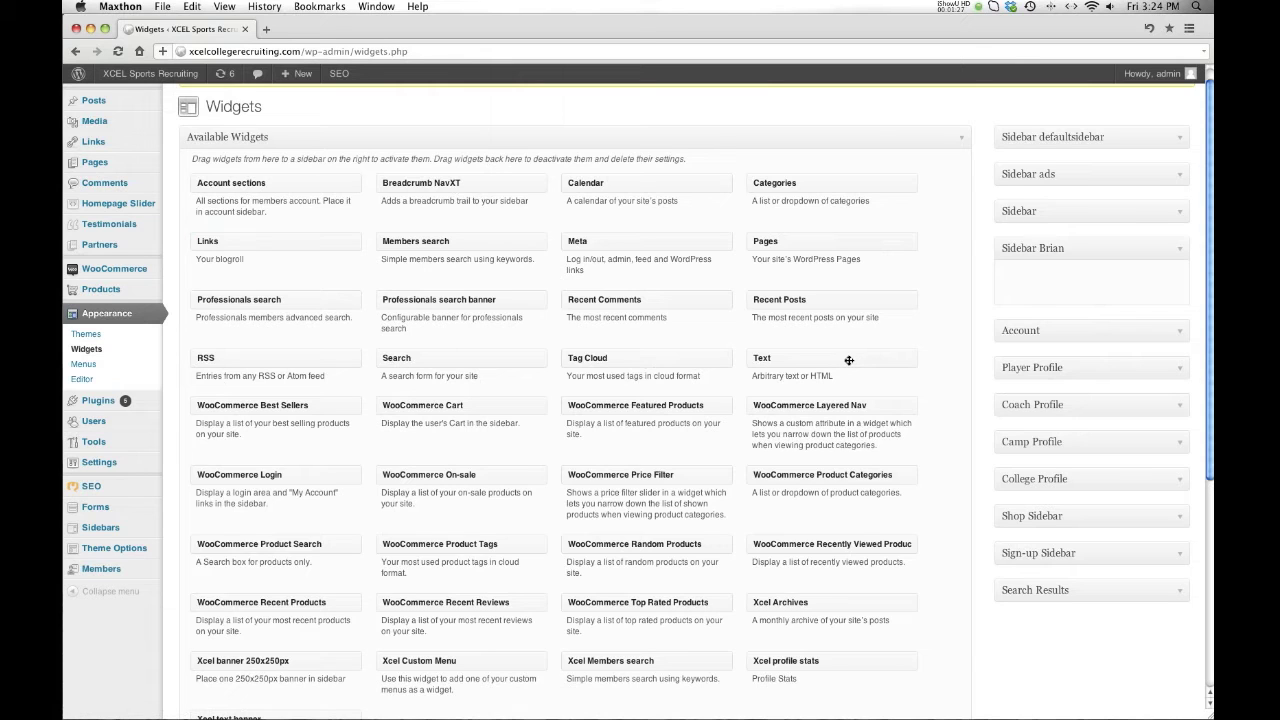
Add a Text widget to the new sidebar, titled "Hey there I'm" followed by the author's first name
left_click_drag(841, 360, 1100, 290)
left_click(916, 319)
type("Hey there I'm Brian")
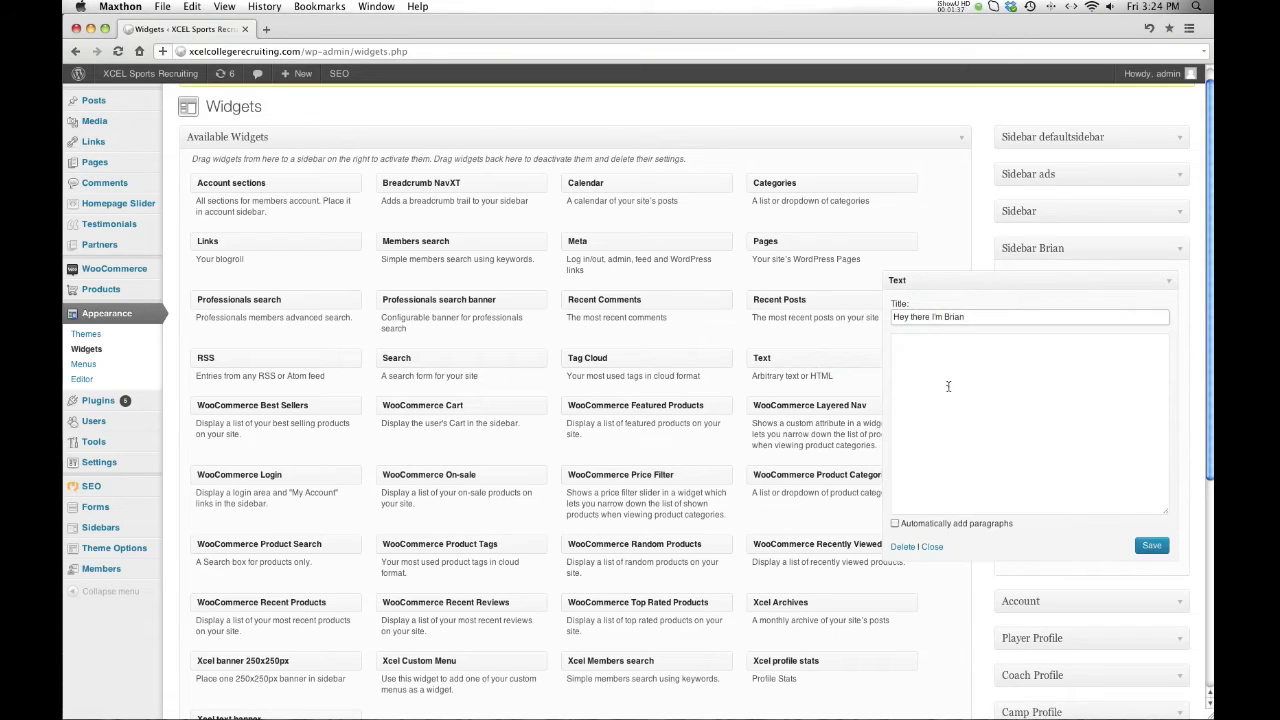
Fill the Text widget's body with random placeholder text, then save and close the widget
left_click(948, 386)
type("sfsdfsdfs")
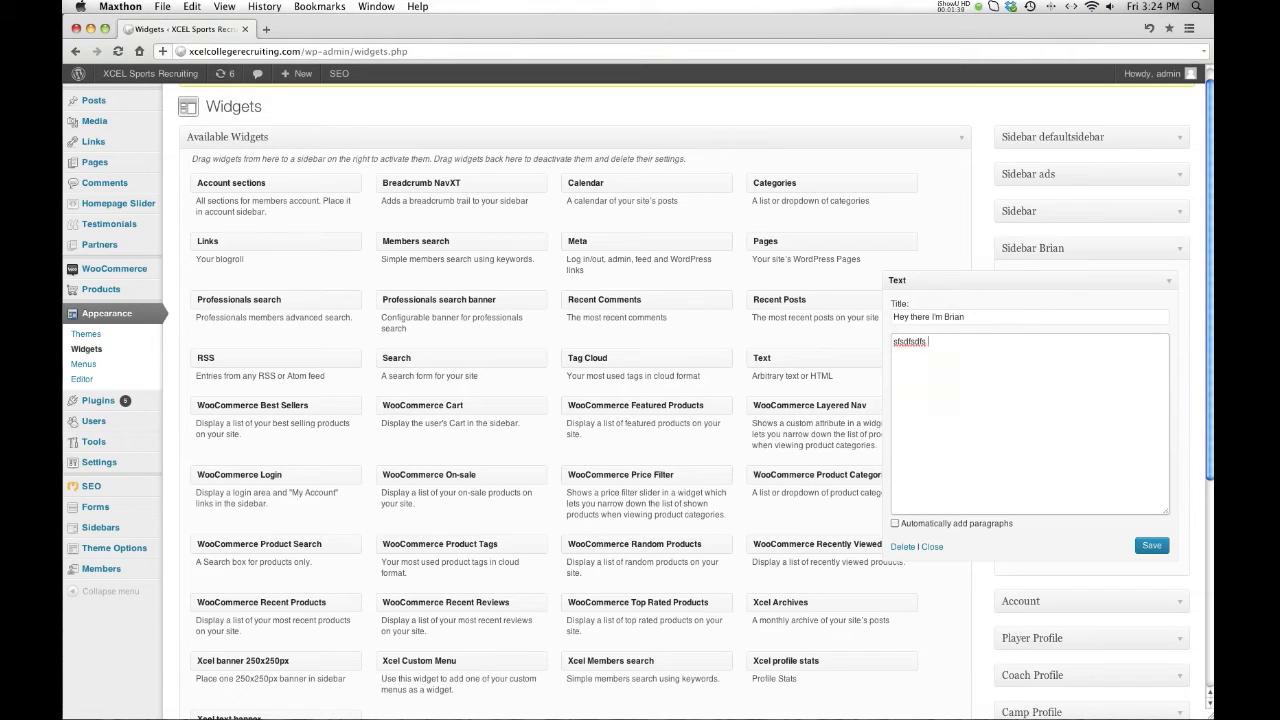
type(" fs fdfdsfl dsf dfl dsl fmfdsf mdsflmlmgvkl ndfkindlkgvndlkgndflkgndfklgndfln")
left_click(1150, 545)
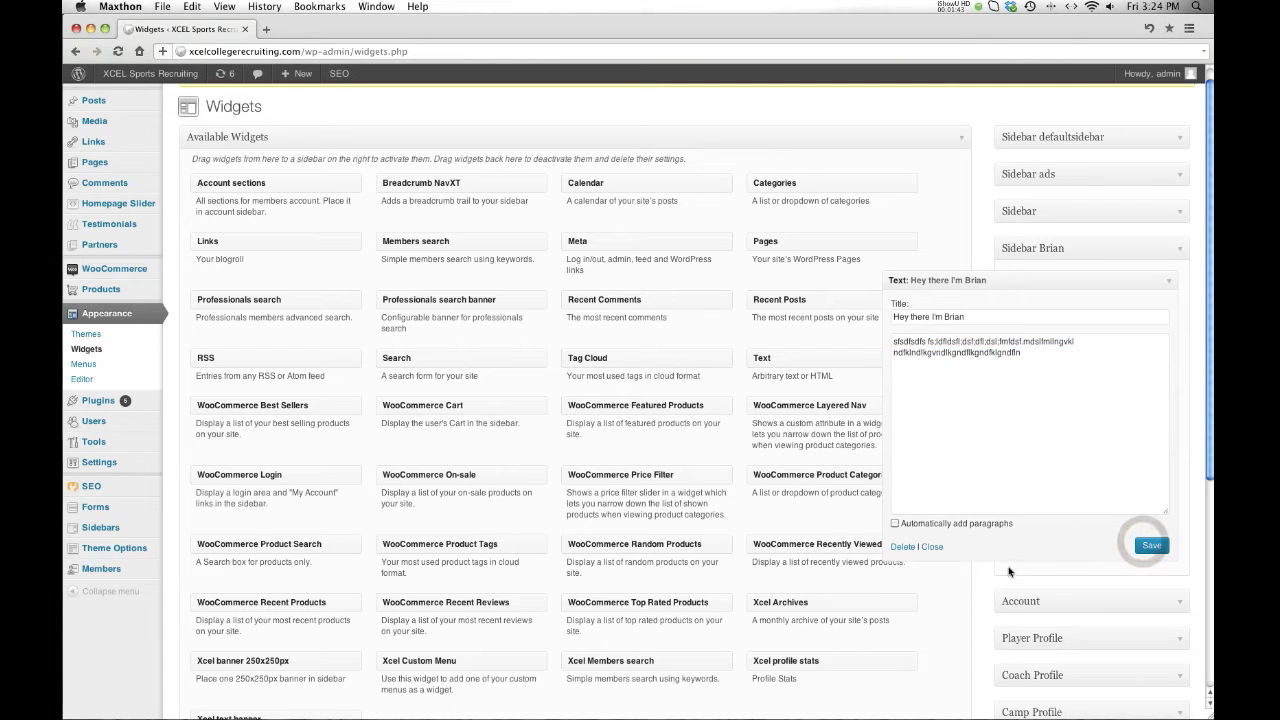
left_click(932, 547)
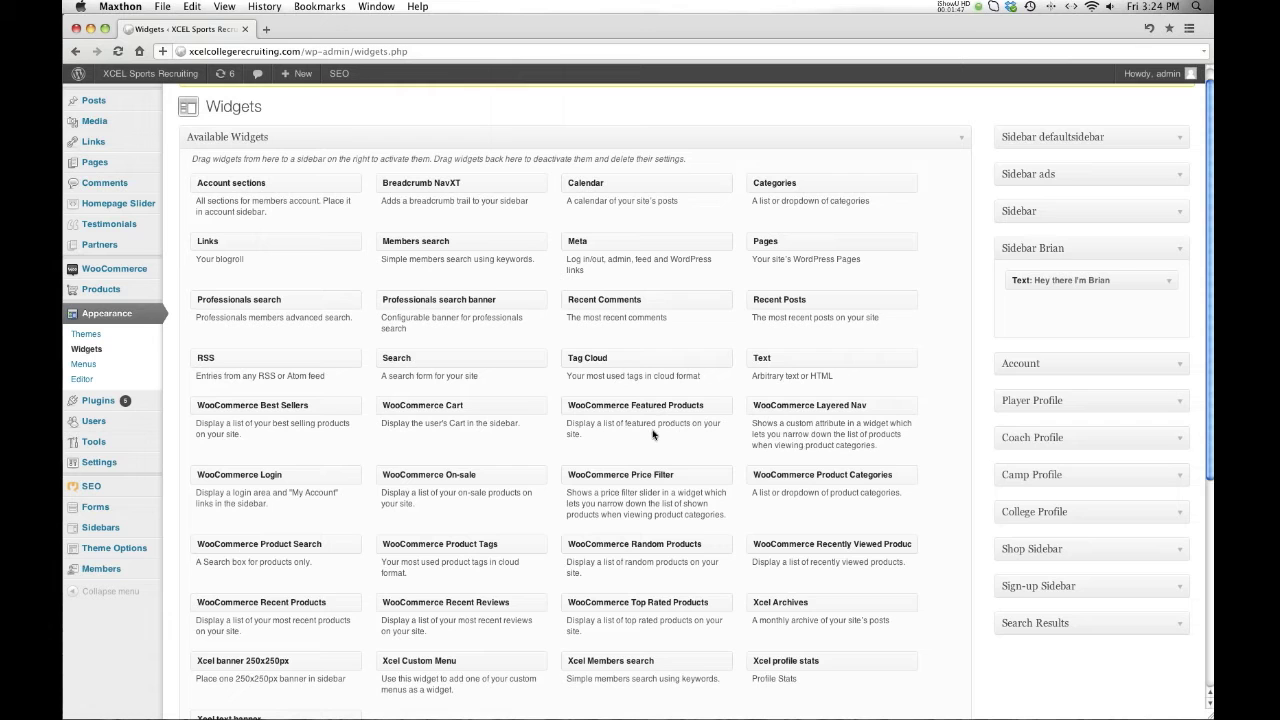
Create and publish a new page titled with the author's first name followed by "Sidebar", leaving its body empty
scroll(701, 410, "down", 1)
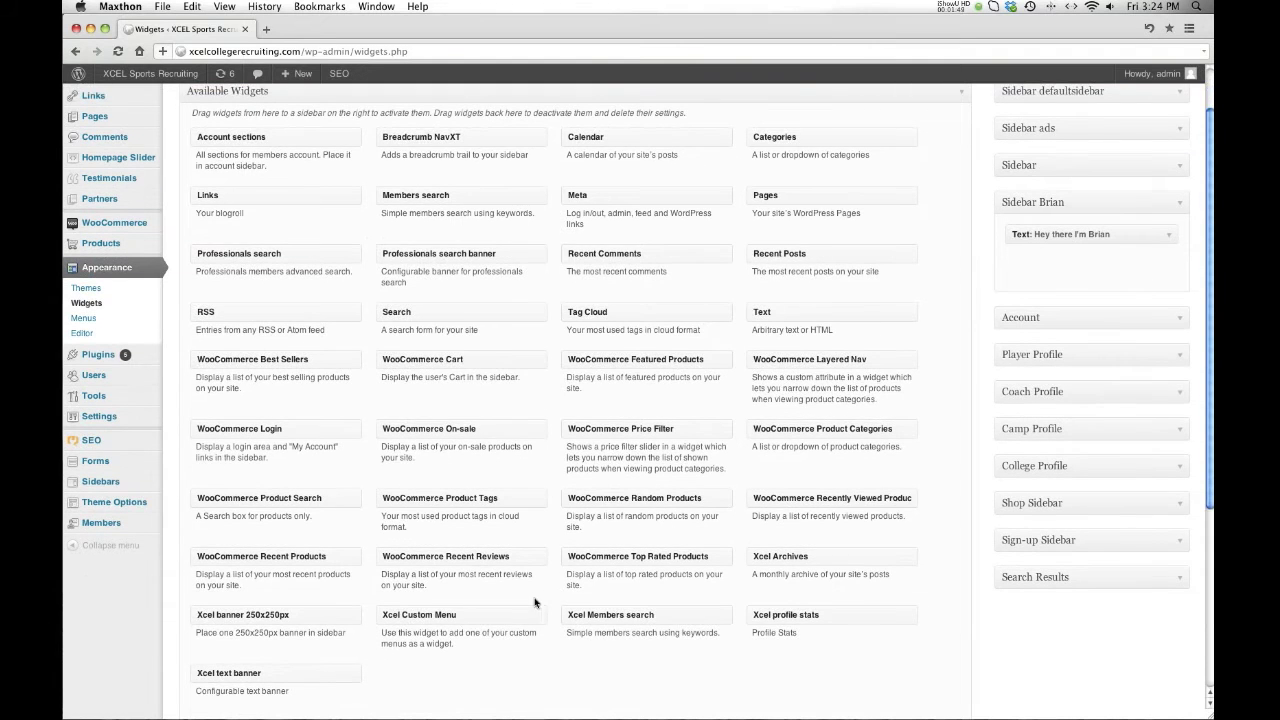
scroll(762, 397, "up", 2)
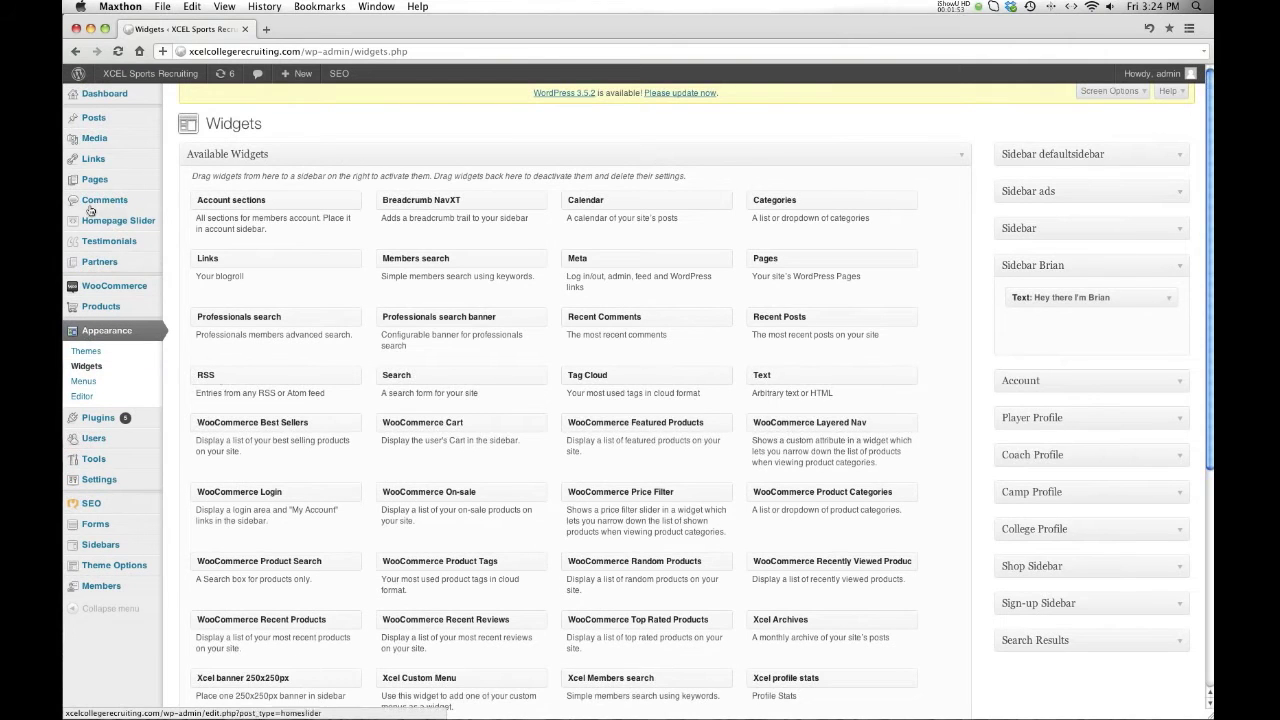
mouse_move(95, 180)
left_click(188, 183)
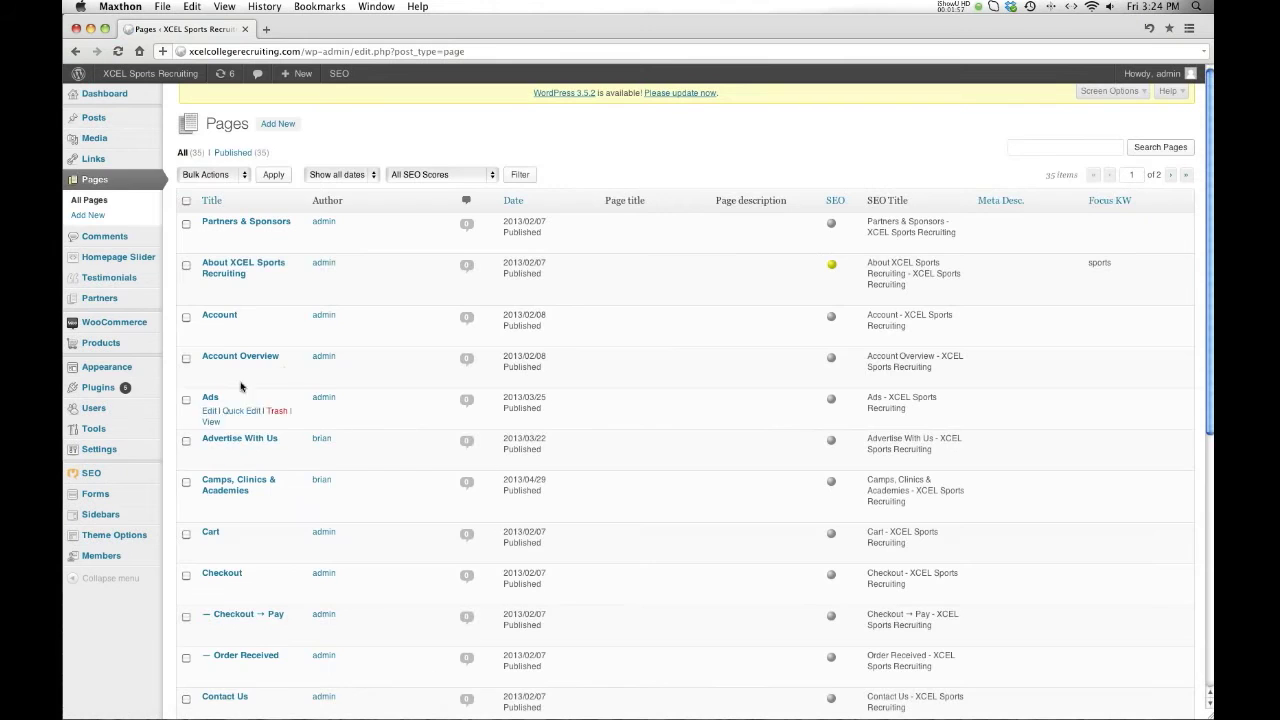
scroll(240, 400, "down", 5)
scroll(254, 383, "down", 4)
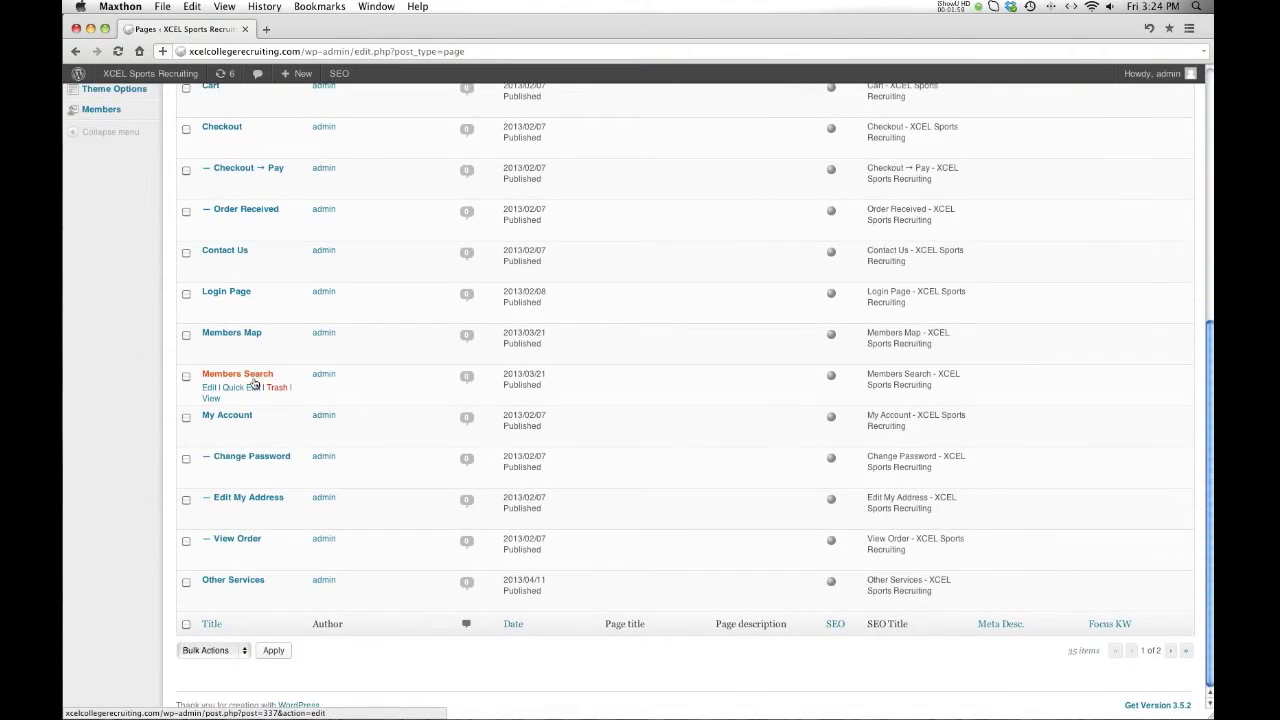
scroll(230, 380, "up", 10)
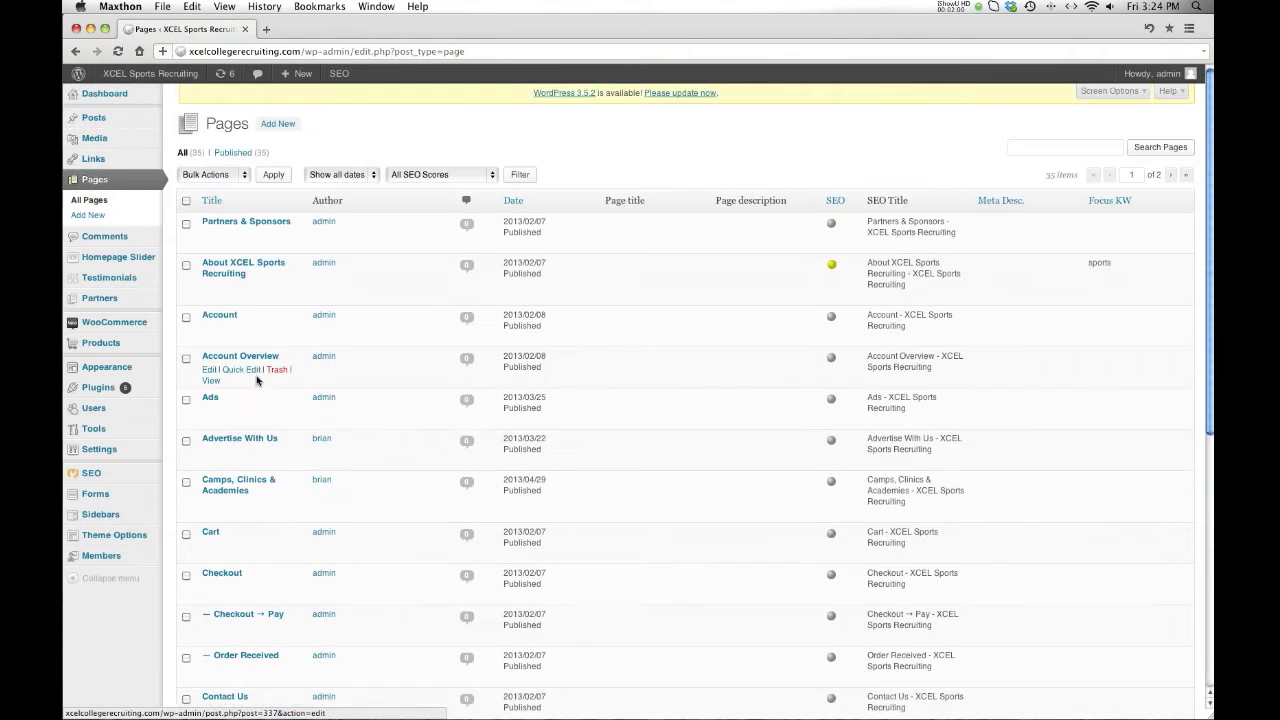
left_click(279, 124)
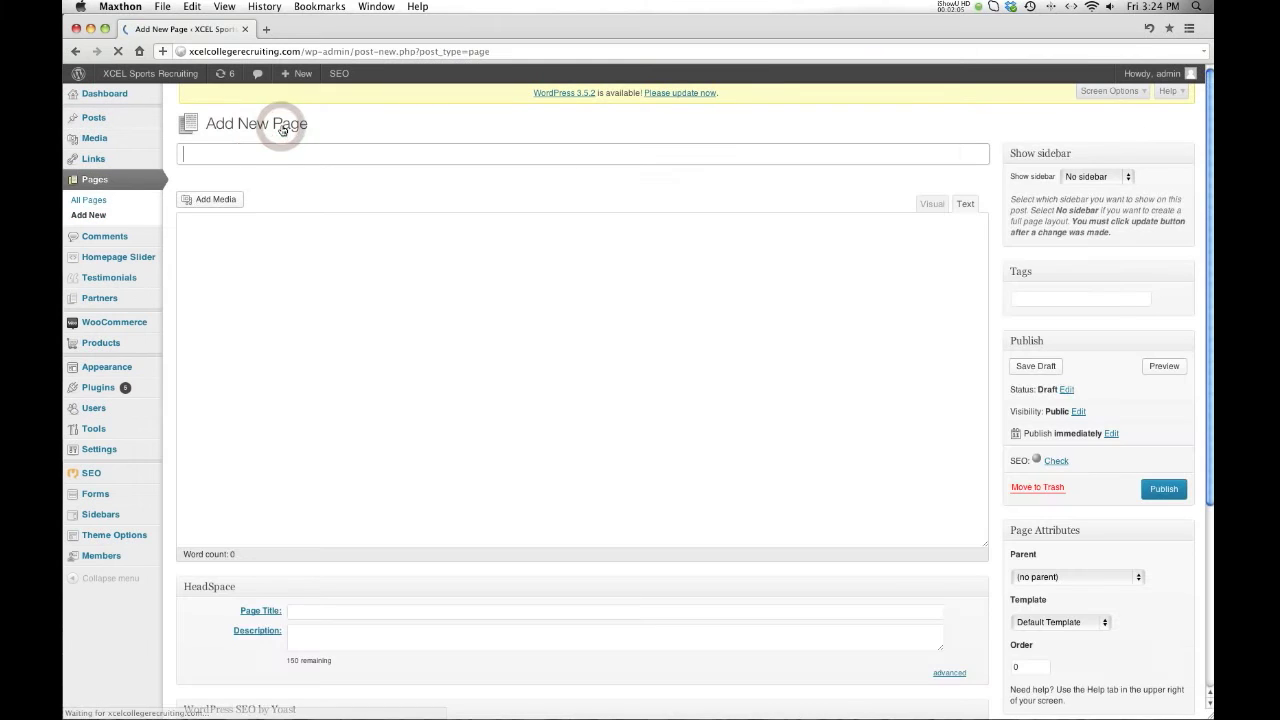
type("Brian Sidebar")
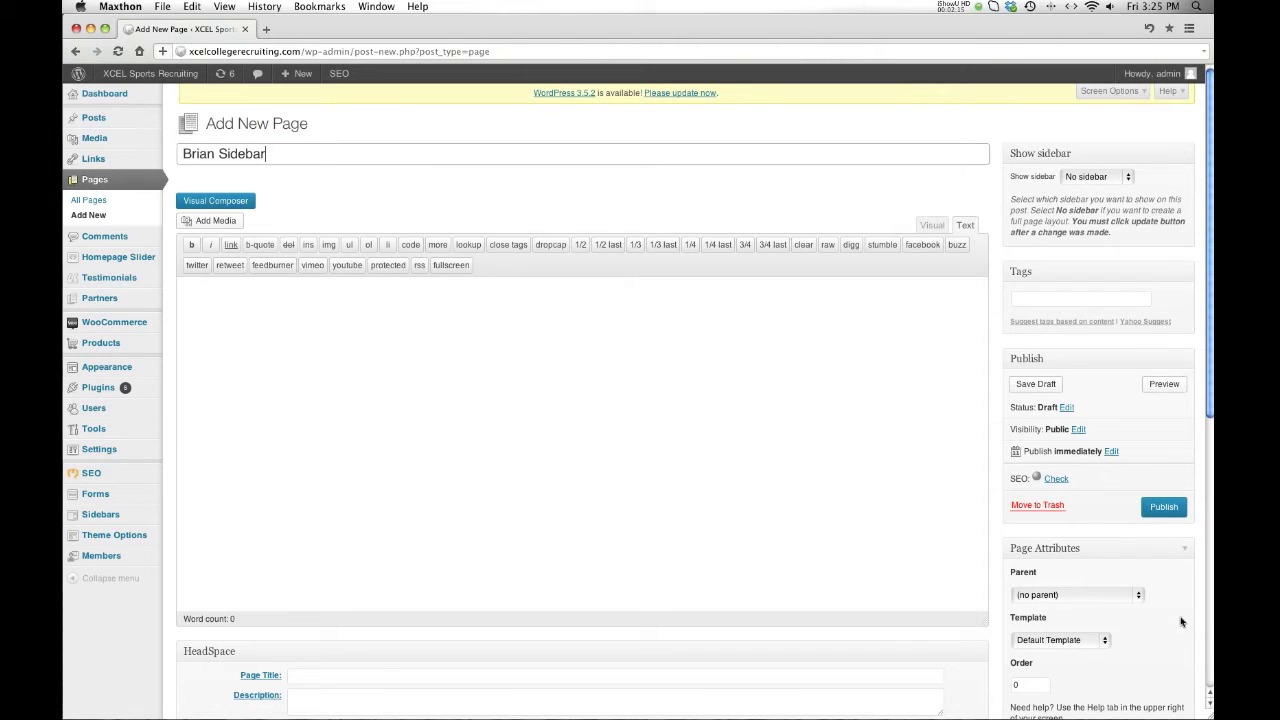
left_click(1165, 508)
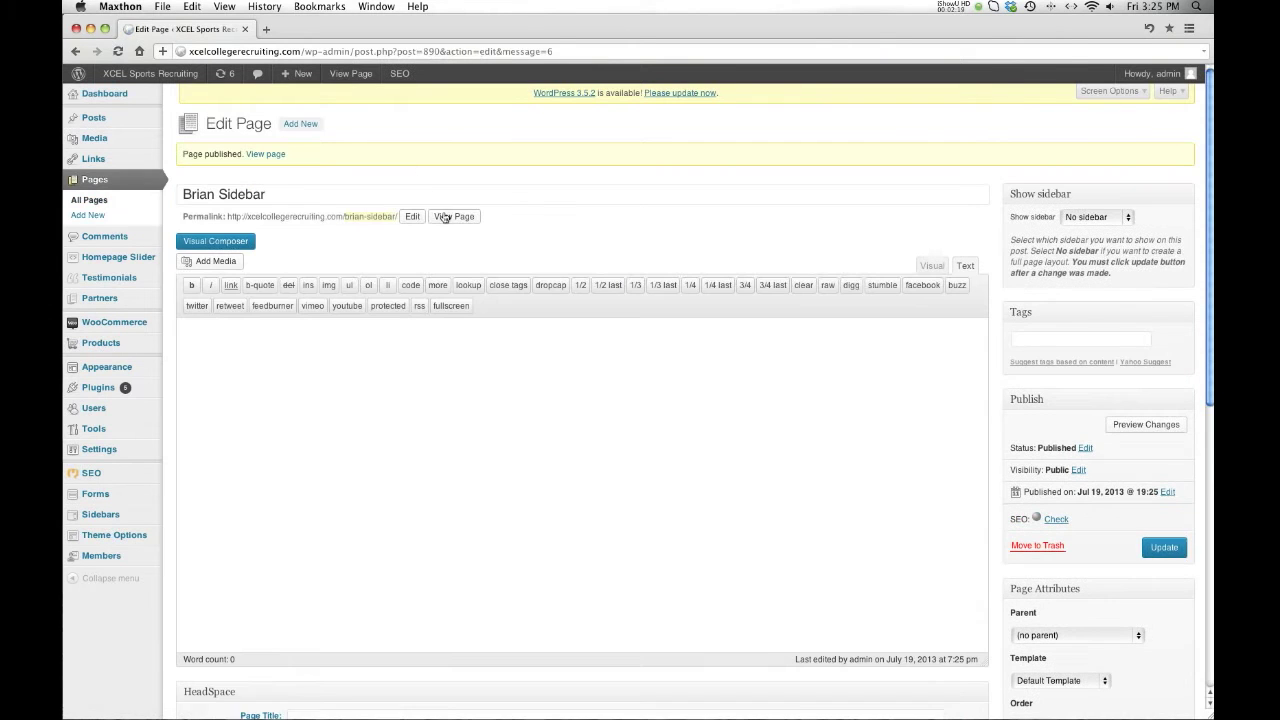
Open the published page's live view in a separate browser tab while keeping the page editor open
left_click(448, 218)
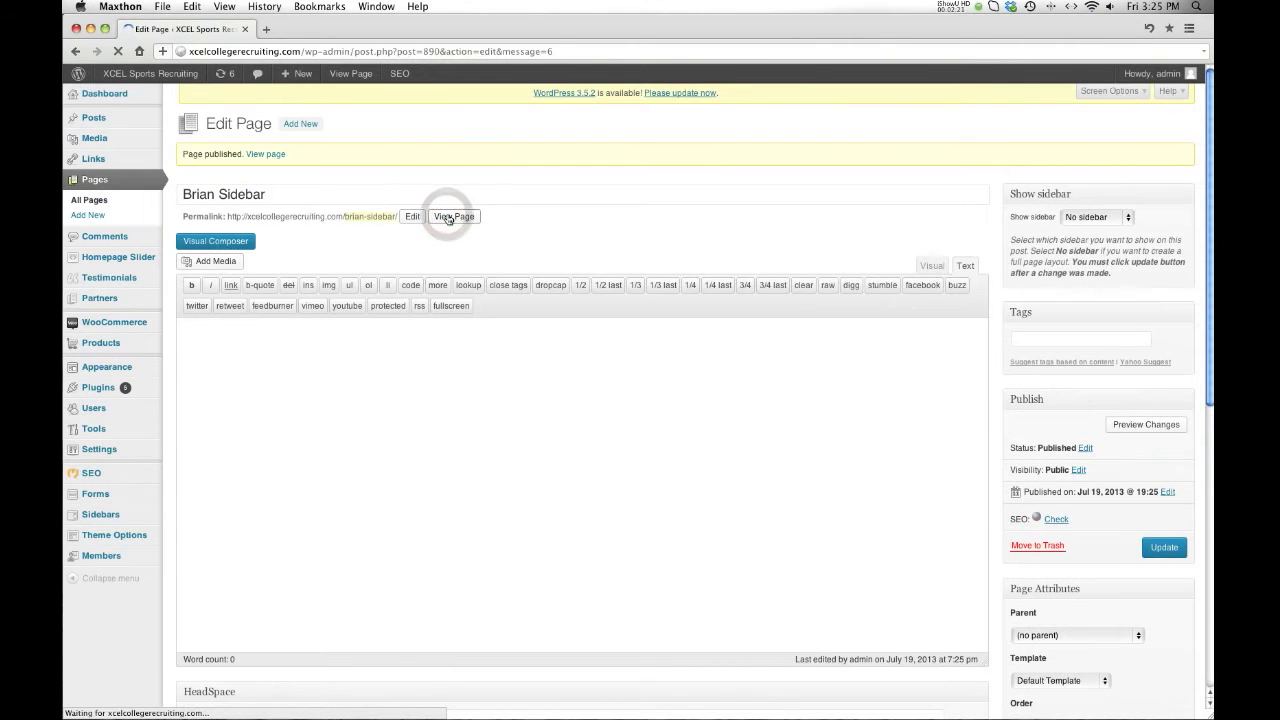
left_click(74, 51)
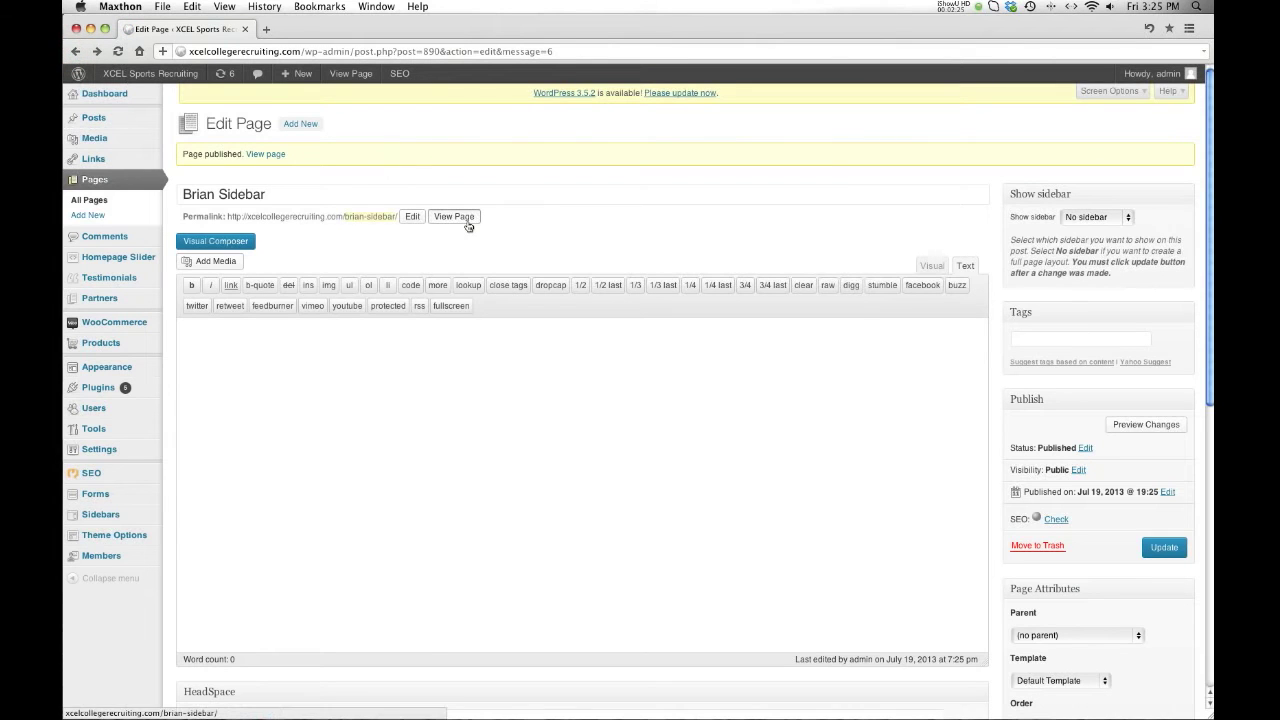
right_click(466, 226)
left_click(484, 230)
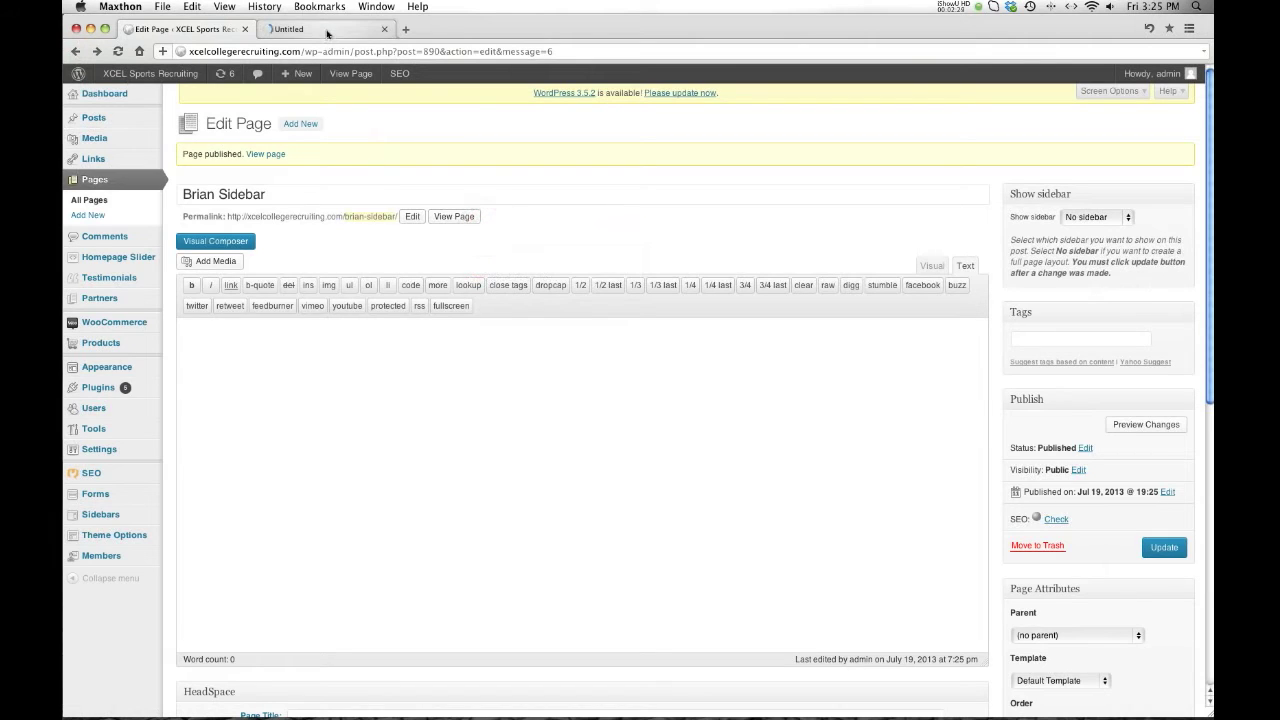
left_click(325, 30)
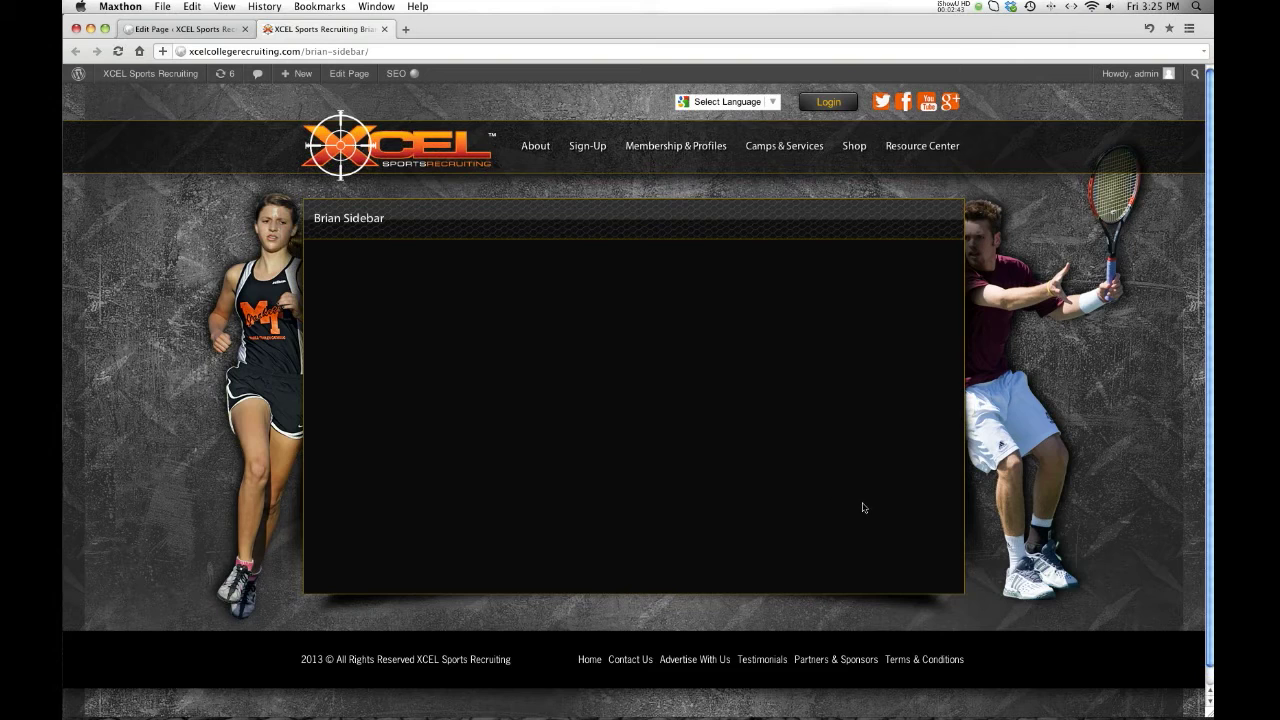
Return to the page editor and enter the placeholder text "fsdfspofds pfdsfdsfkds';" in the page body
left_click(153, 28)
left_click(472, 401)
type("fsdfspofds pfdsfdsfkds';")
key("super+l")
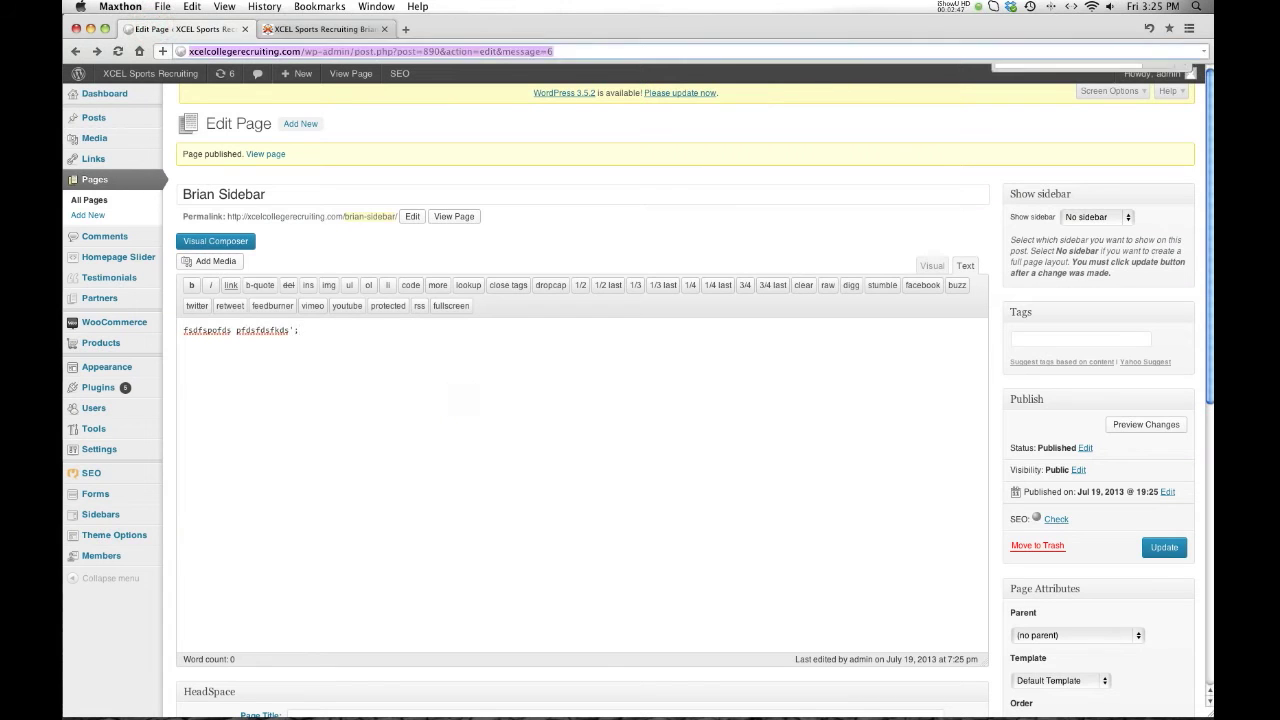
type("fd")
key("super+z")
type("k")
left_click(471, 407)
left_click(337, 395)
left_click(384, 372)
Append the placeholder text "dhgfhfg fgh fghgfh fhfg hgfhfghf" to the page body and update the page
left_click(383, 352)
type("dhgfhfg fgh fghgfh fhfg hgfhfghf")
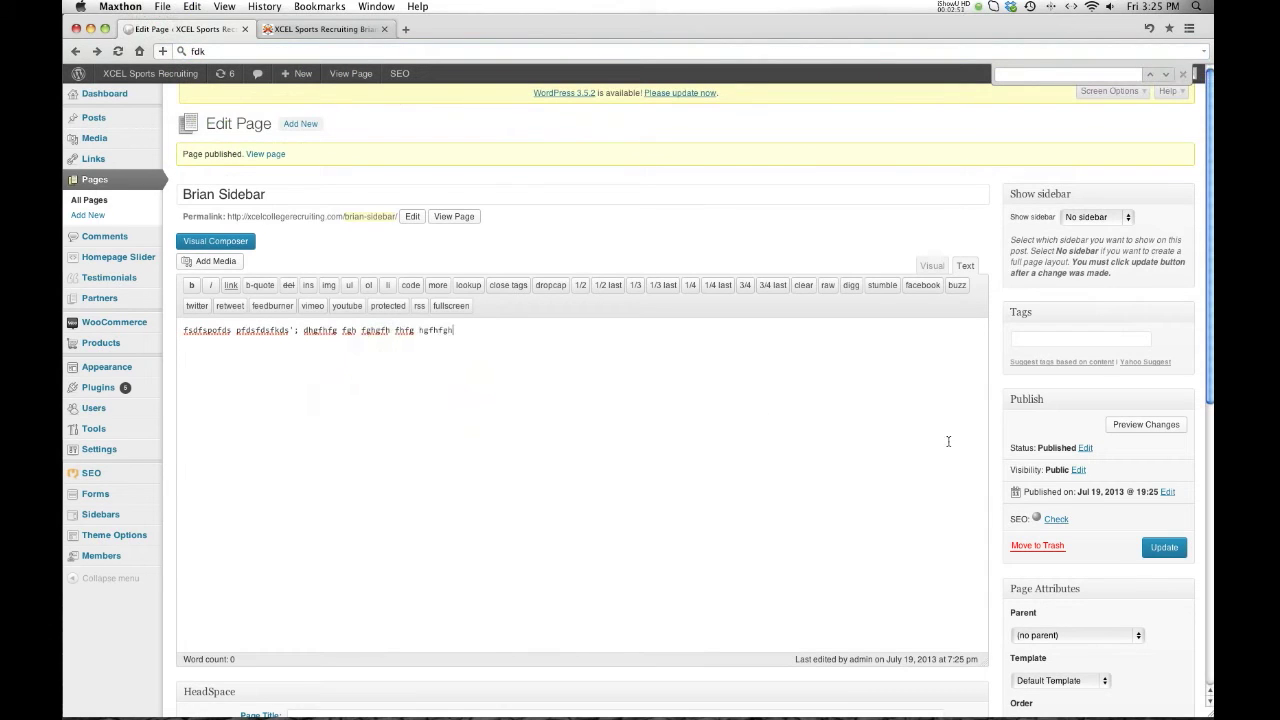
left_click(1163, 549)
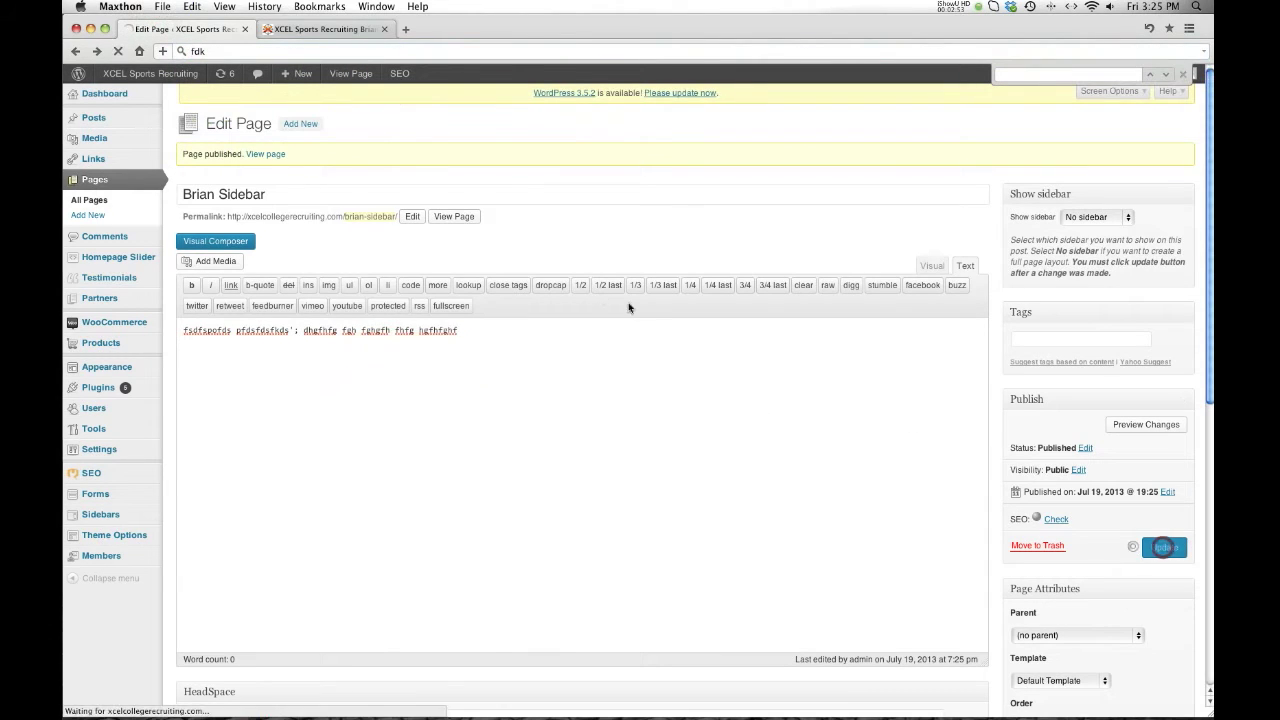
Reload the live page to check its body text, and return to the page editor
left_click(287, 30)
left_click(117, 52)
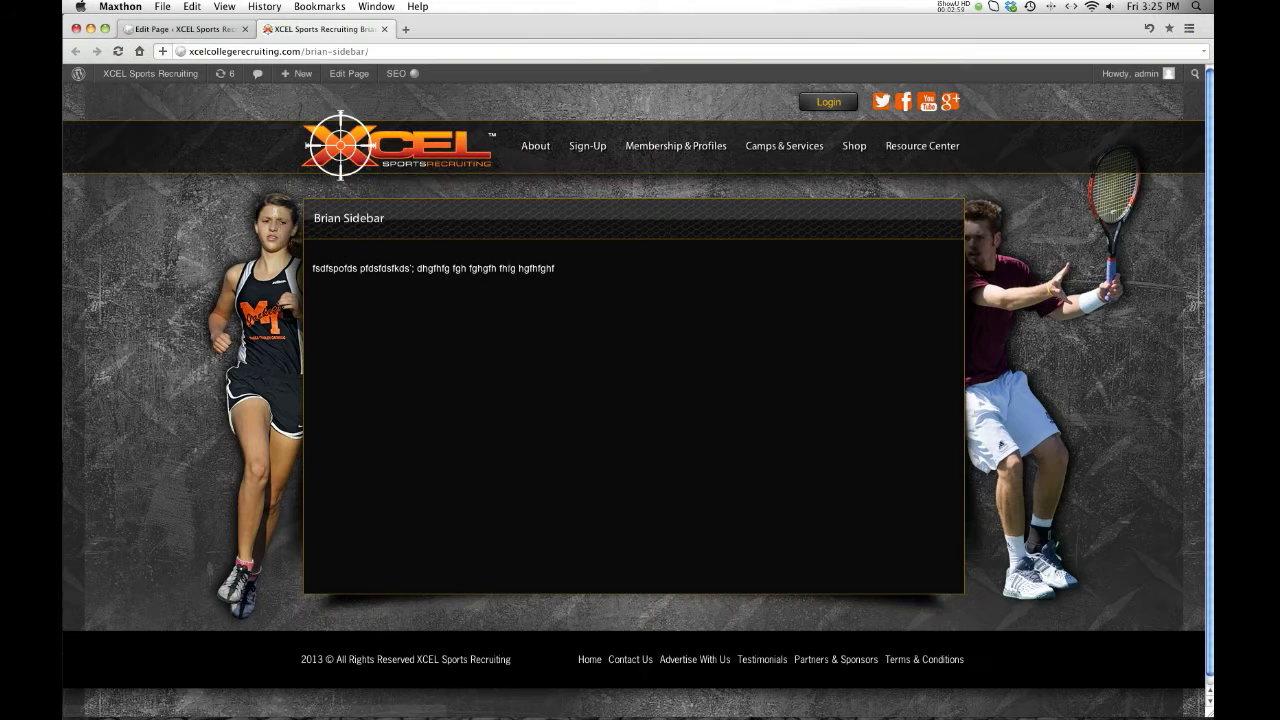
left_click(175, 29)
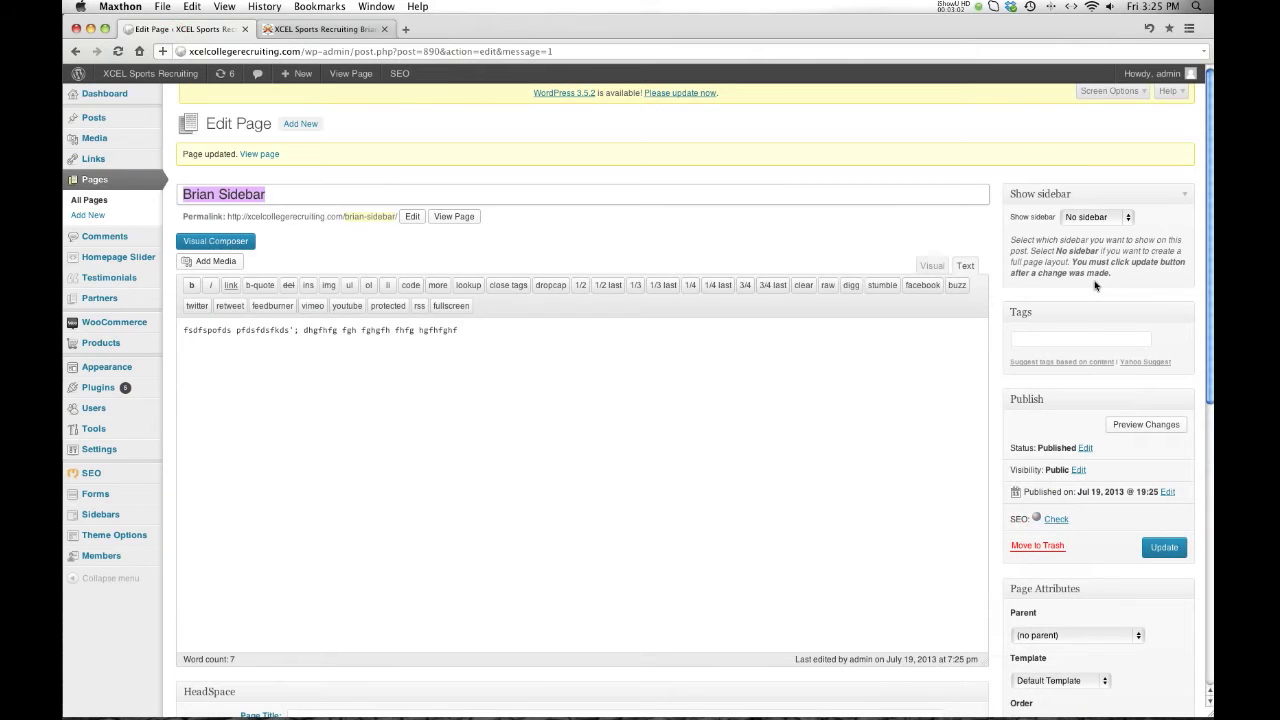
Assign the newly created custom sidebar to the page in place of No sidebar and update the page
left_click(1122, 219)
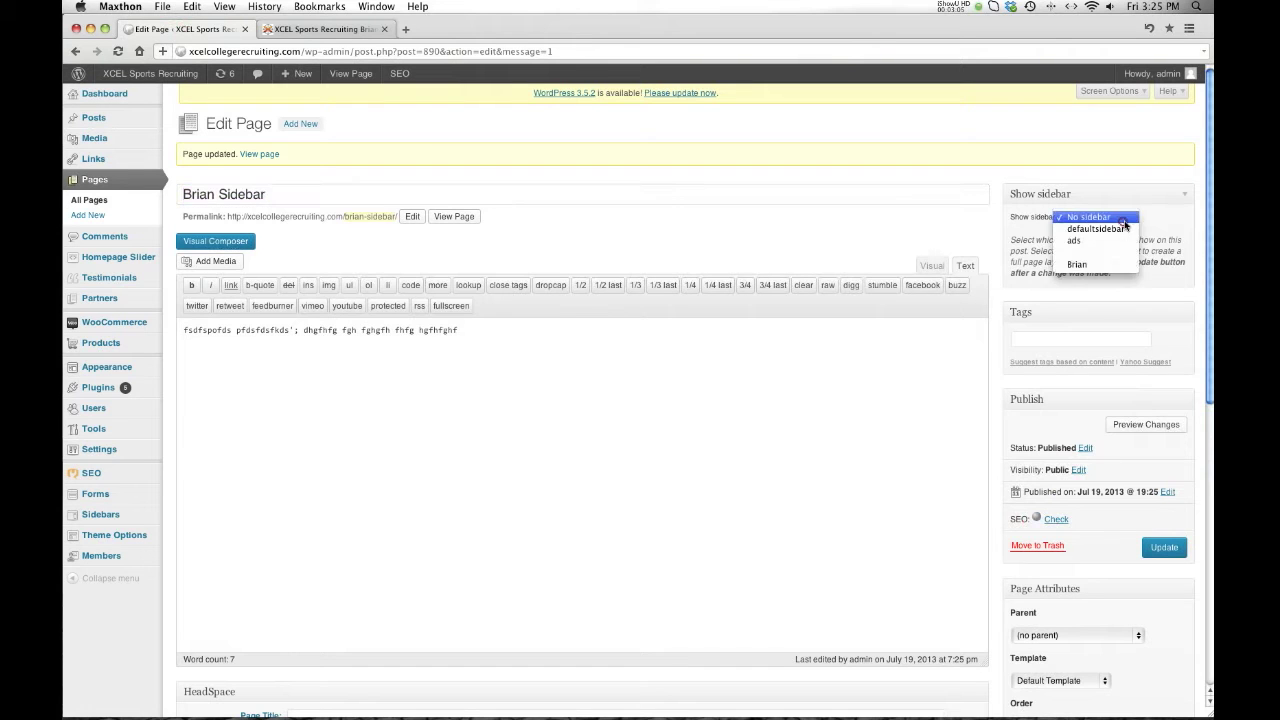
left_click(1074, 267)
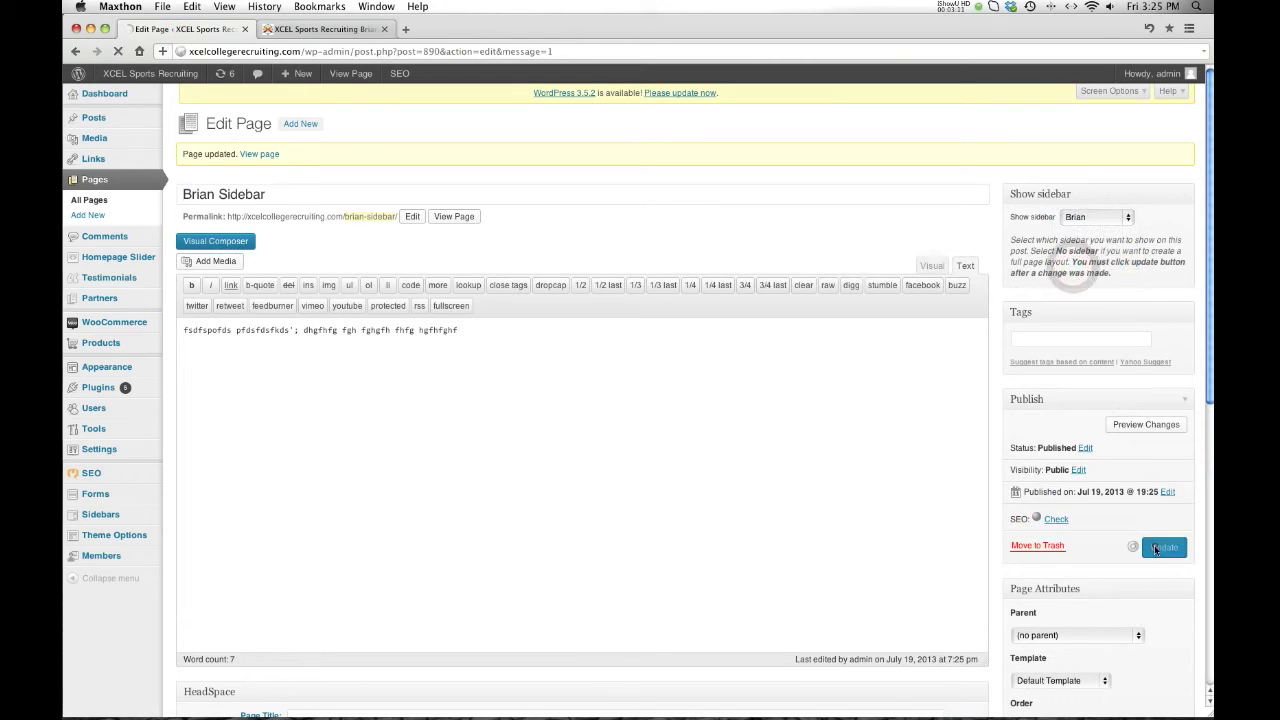
left_click(1156, 546)
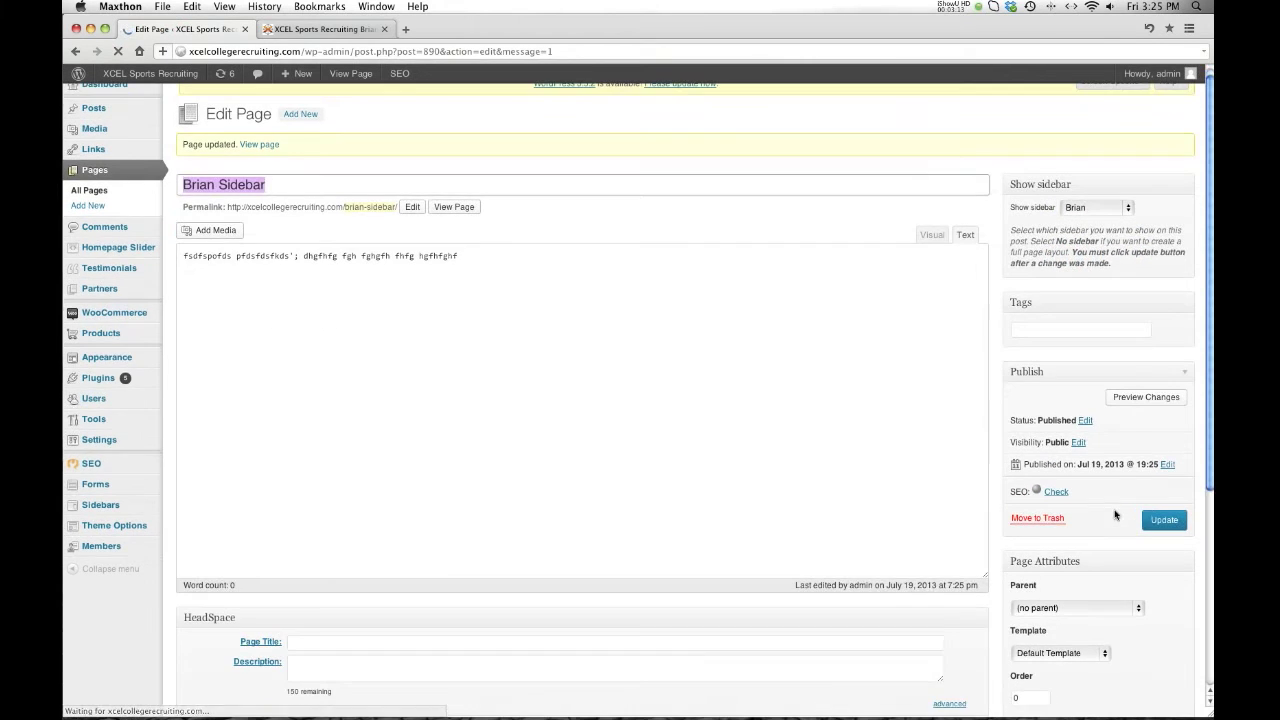
Reload the live page to check whether the assigned sidebar shows, and return to the page editor
left_click(338, 30)
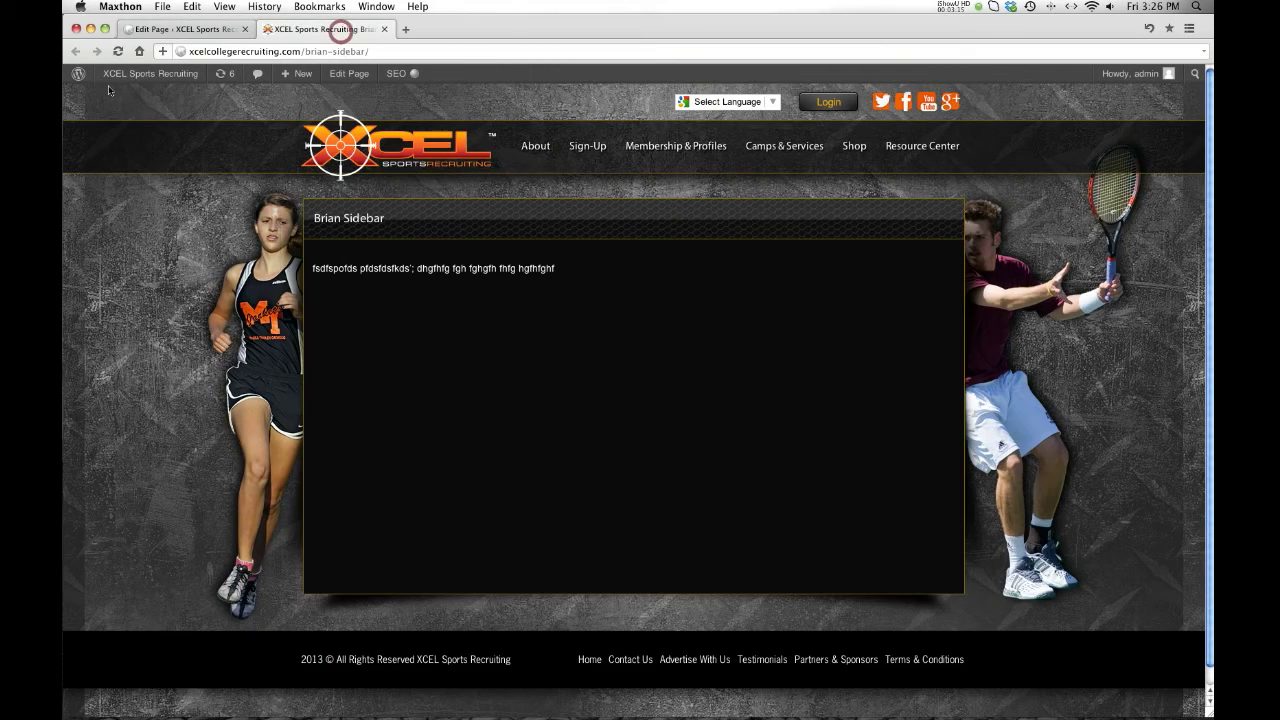
left_click(117, 51)
left_click(188, 28)
Set the page template to Right sidebar page and update the page
scroll(872, 351, "down", 2)
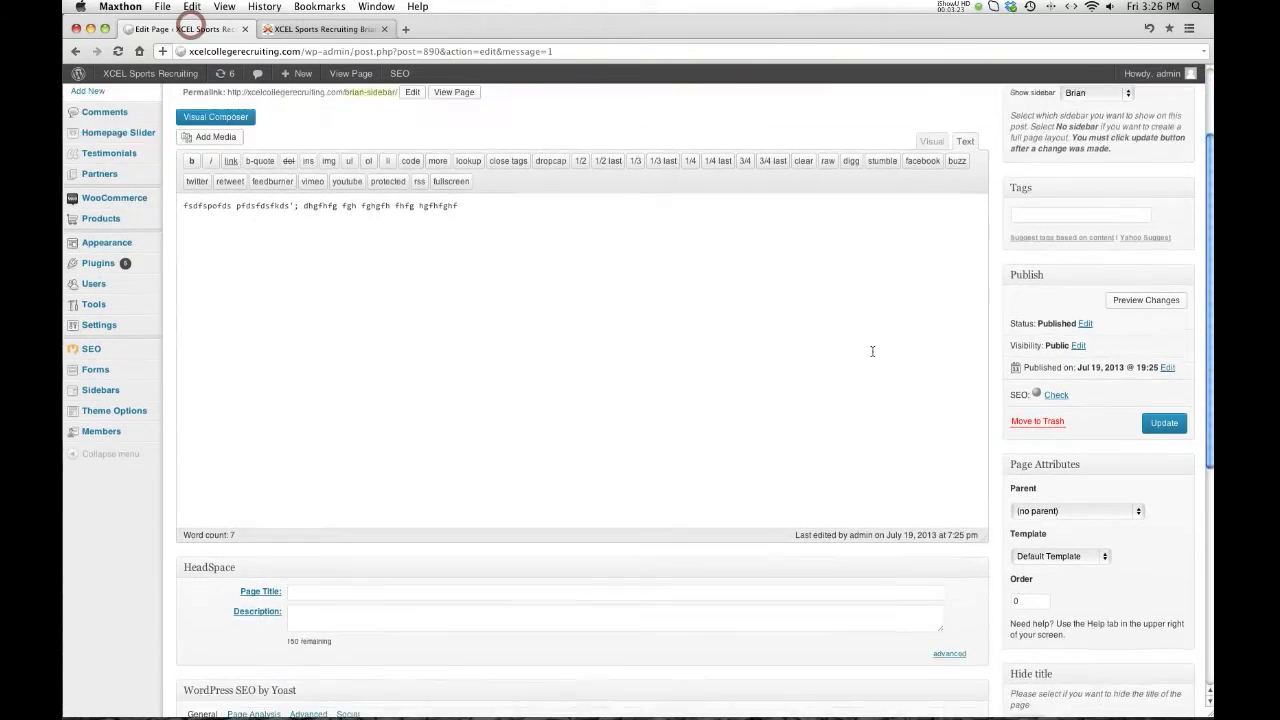
scroll(872, 351, "down", 2)
left_click(1102, 489)
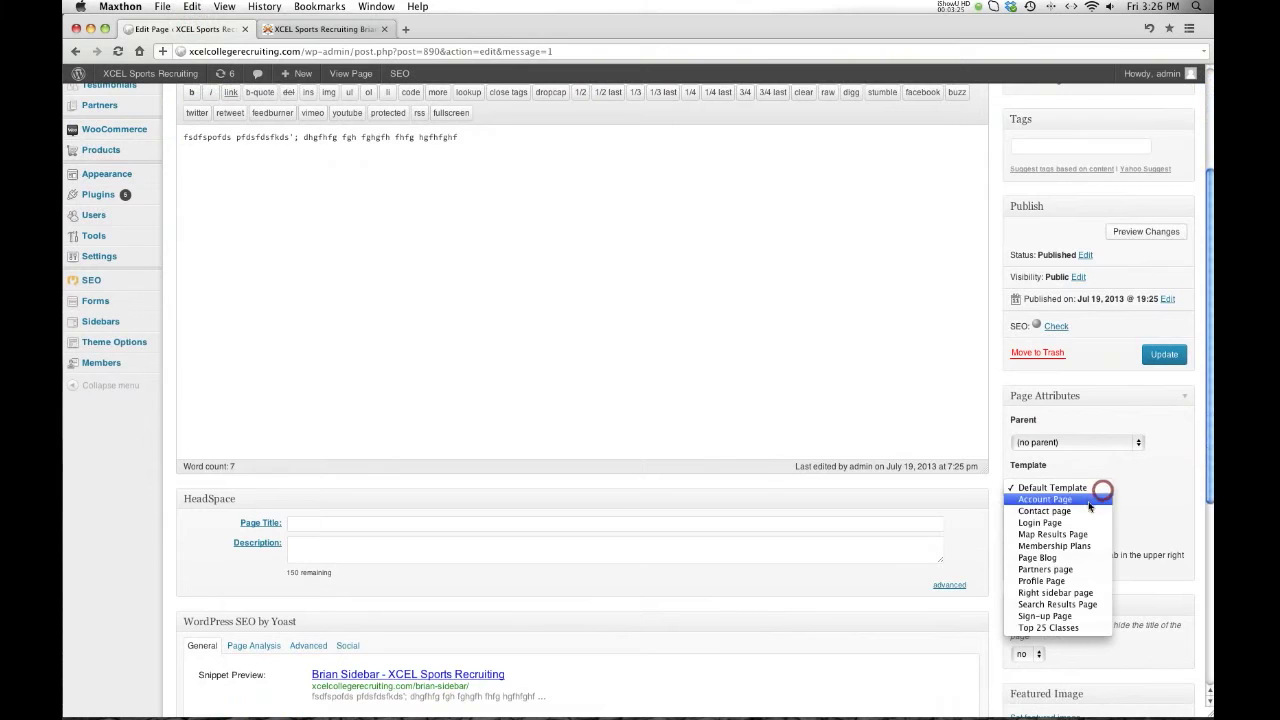
left_click(1060, 595)
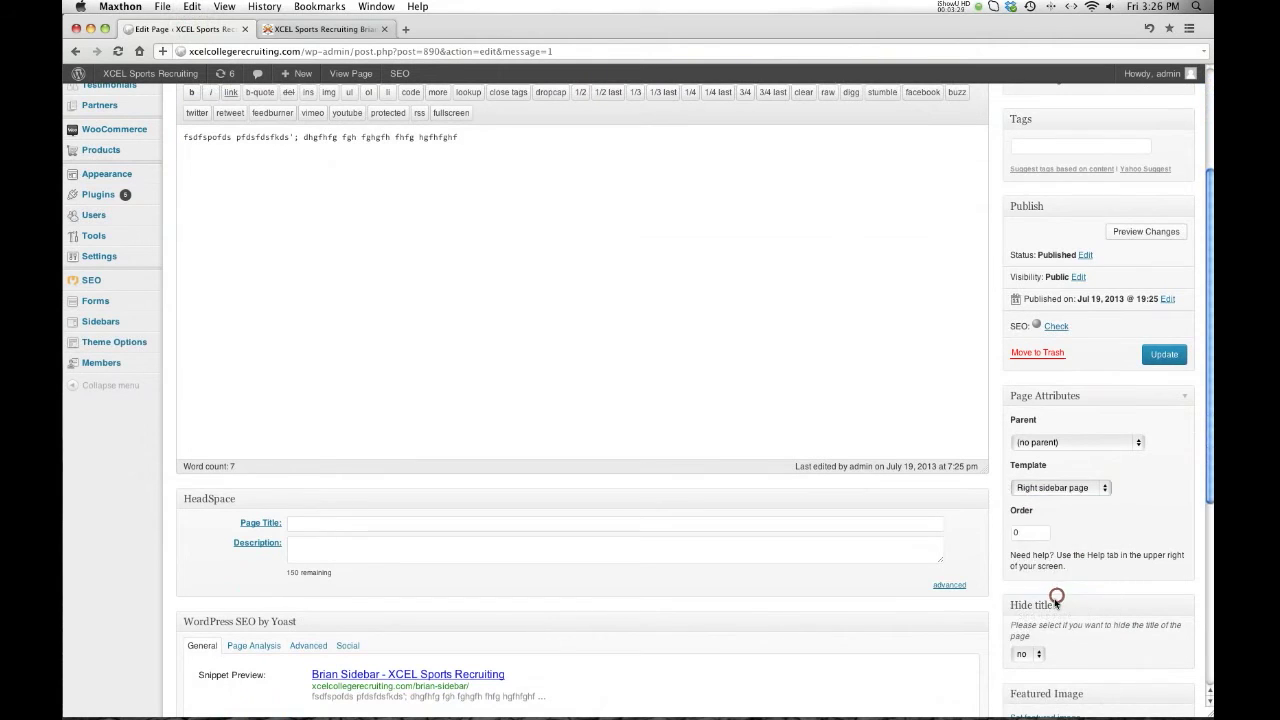
left_click(1163, 358)
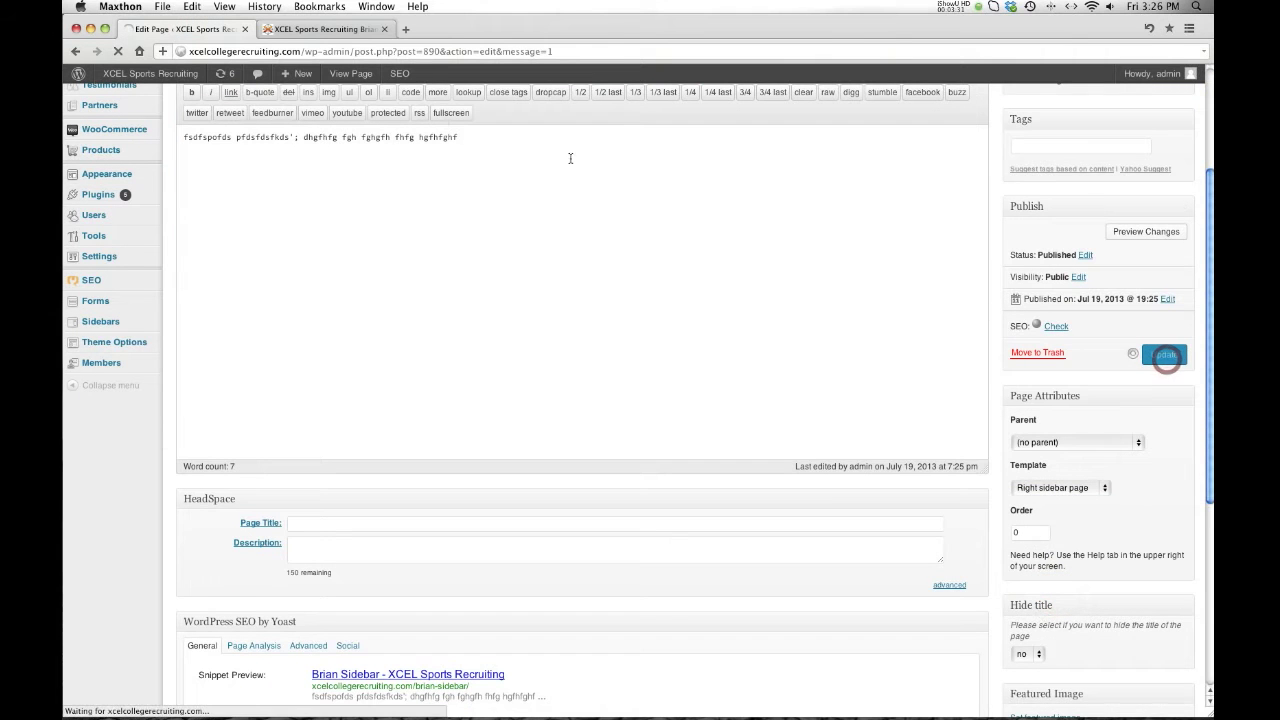
Reload the live page to check the sidebar with its text widget, and return to the page editor
left_click(338, 30)
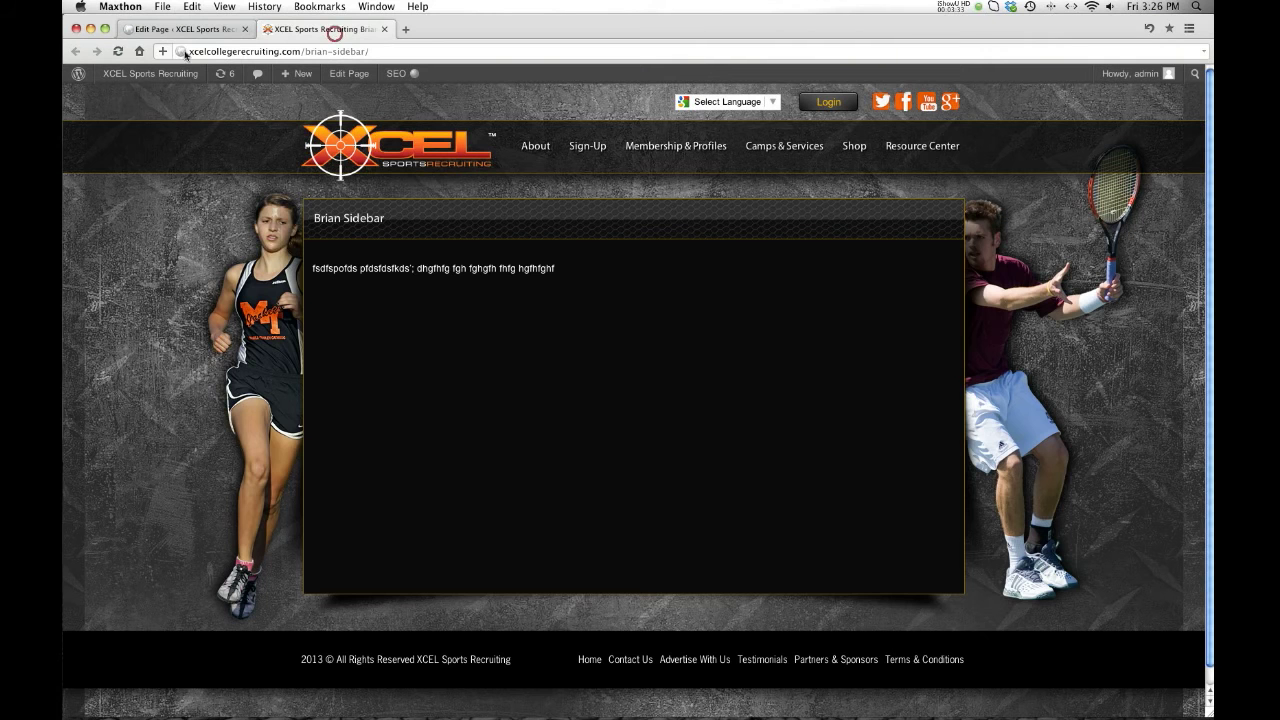
left_click(118, 52)
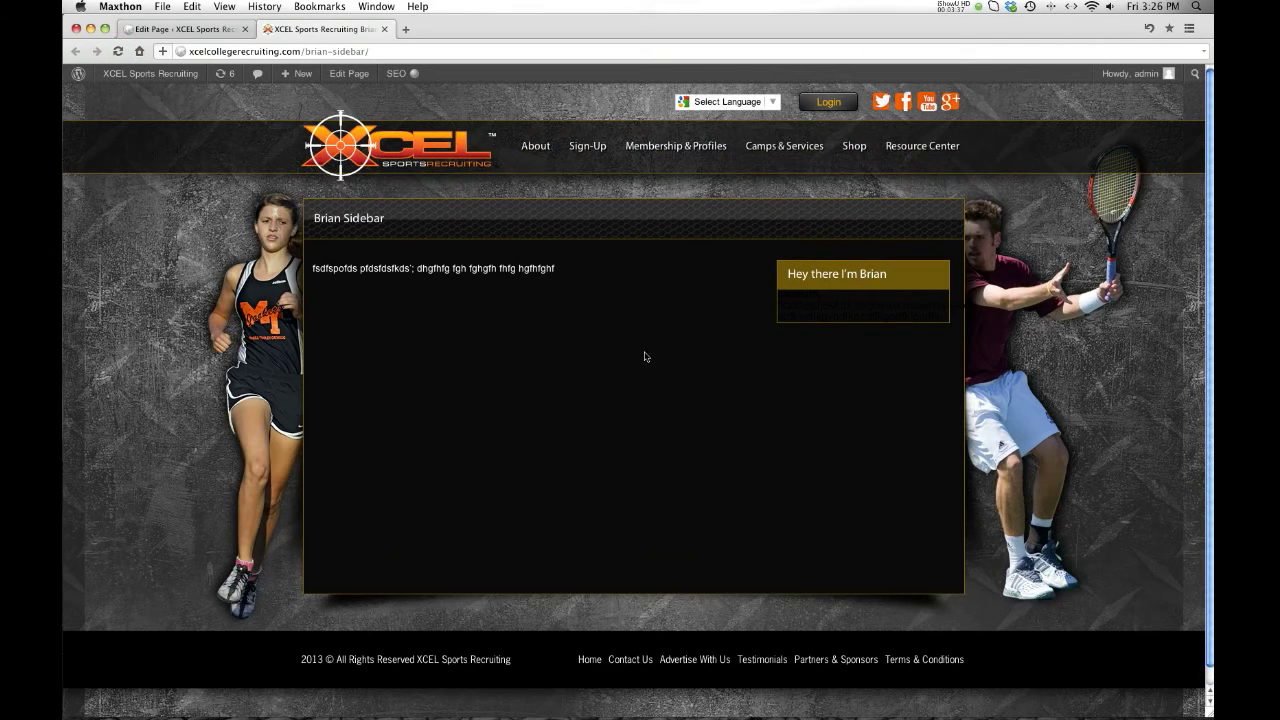
left_click(175, 28)
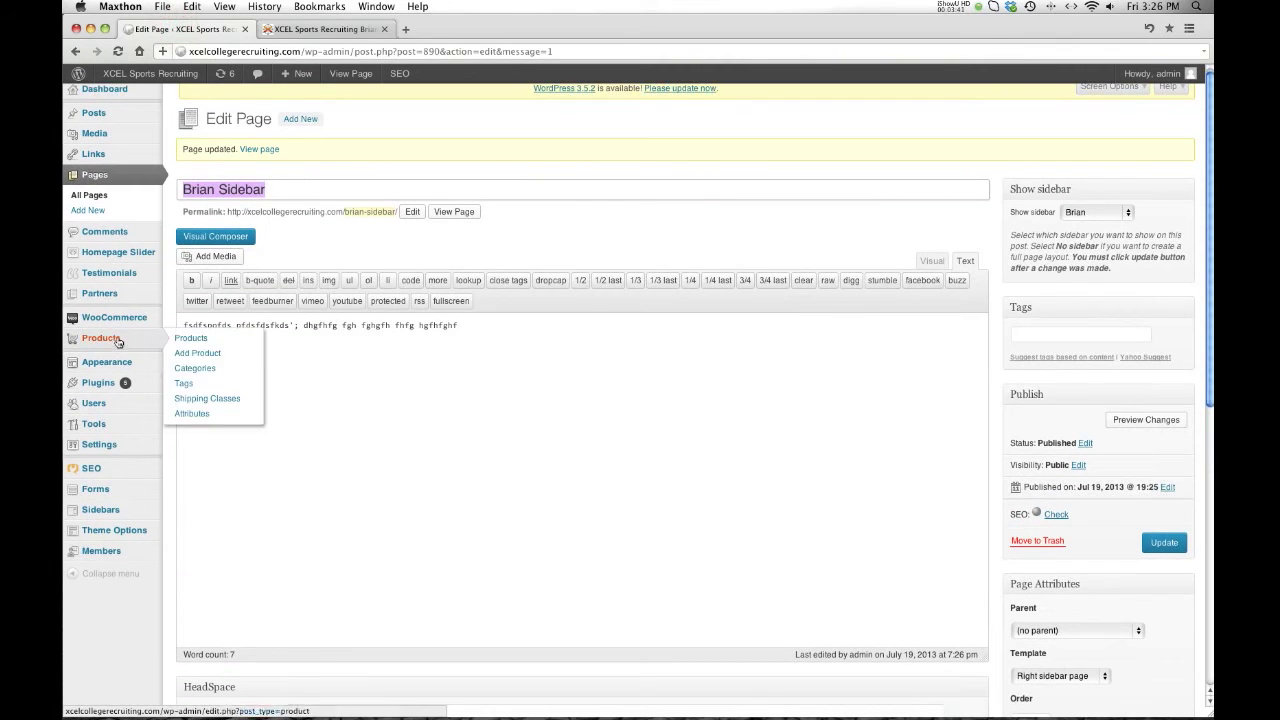
Go to the widget management page and delete the text widget from the custom sidebar
mouse_move(87, 385)
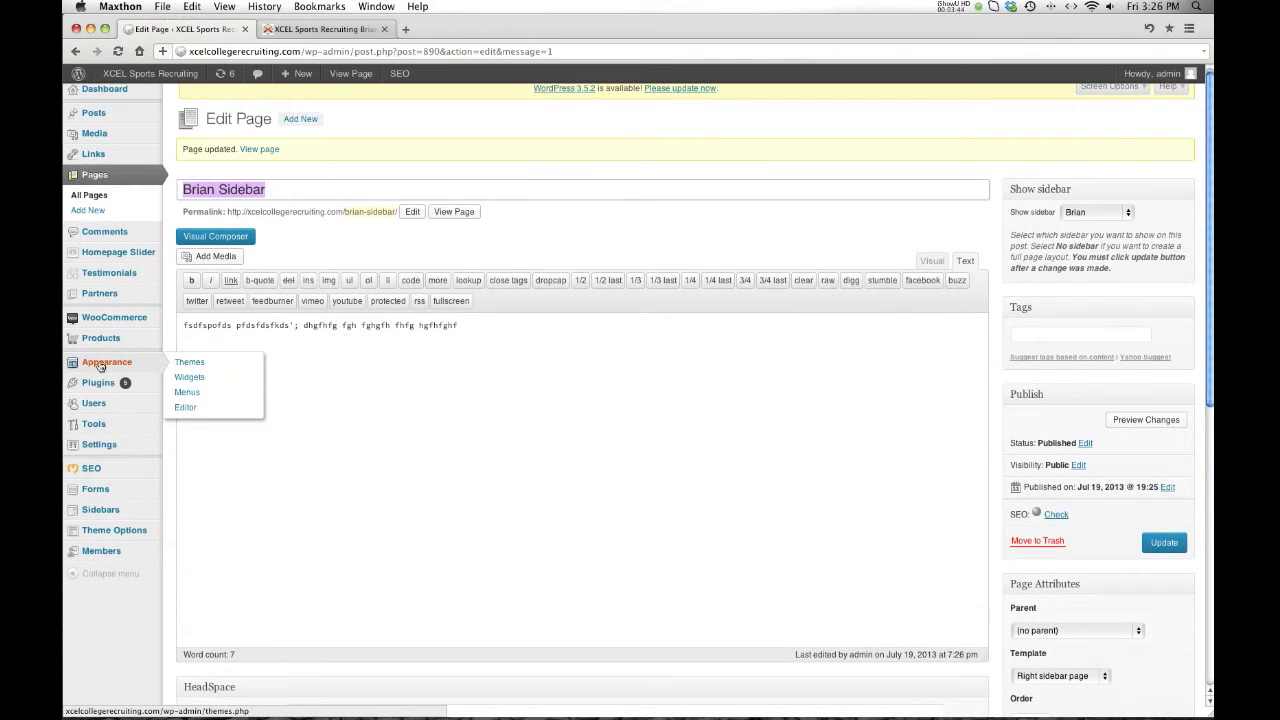
left_click(184, 378)
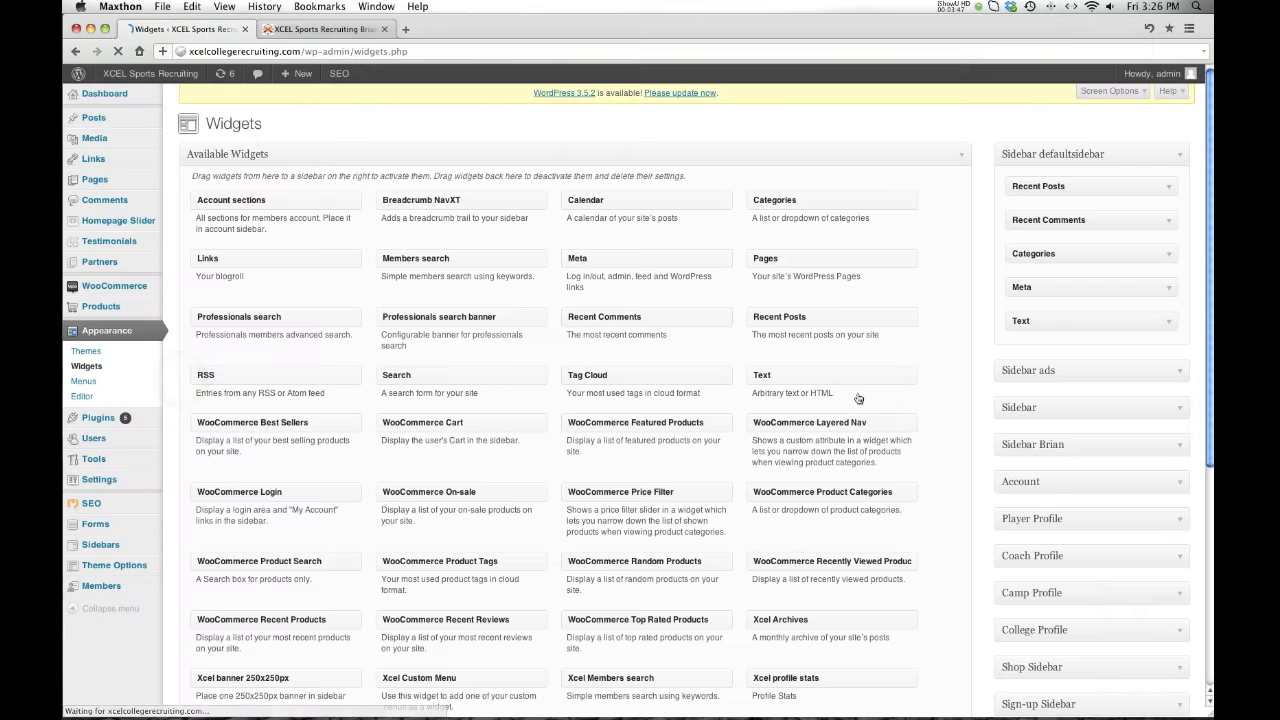
scroll(1125, 430, "down", 1)
left_click(1127, 432)
scroll(1127, 432, "down", 2)
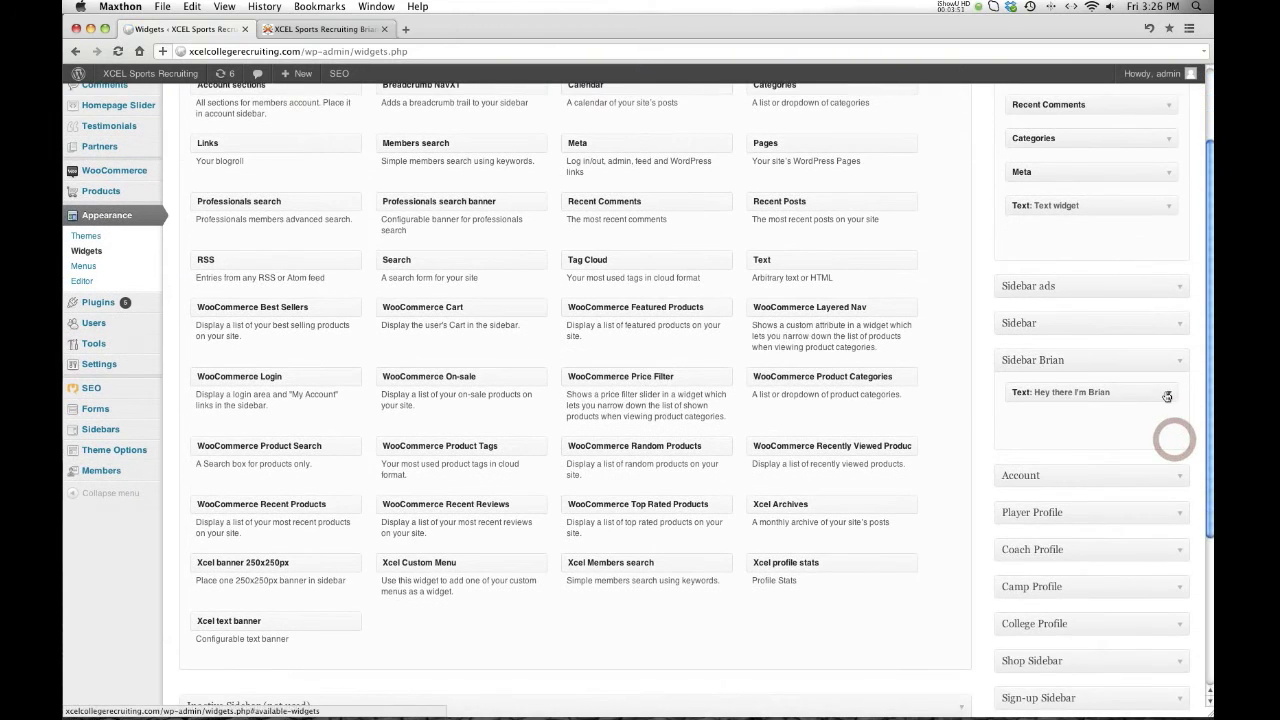
left_click(1165, 392)
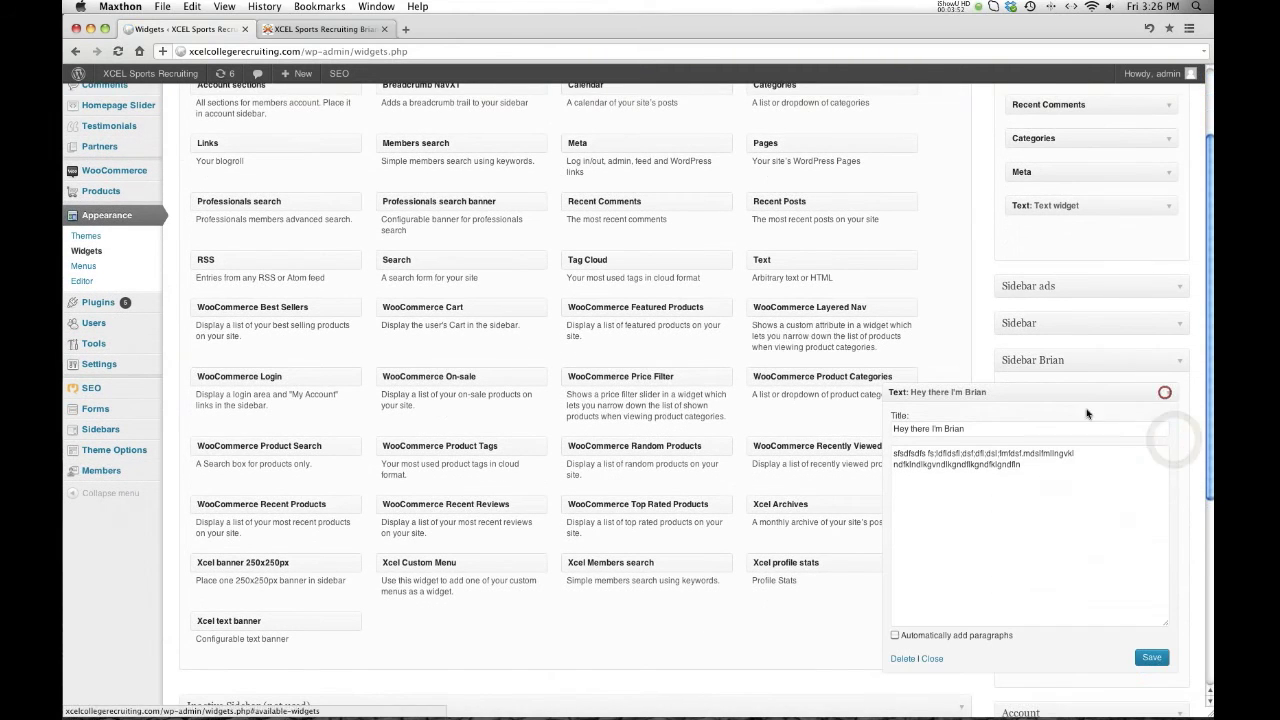
left_click(904, 659)
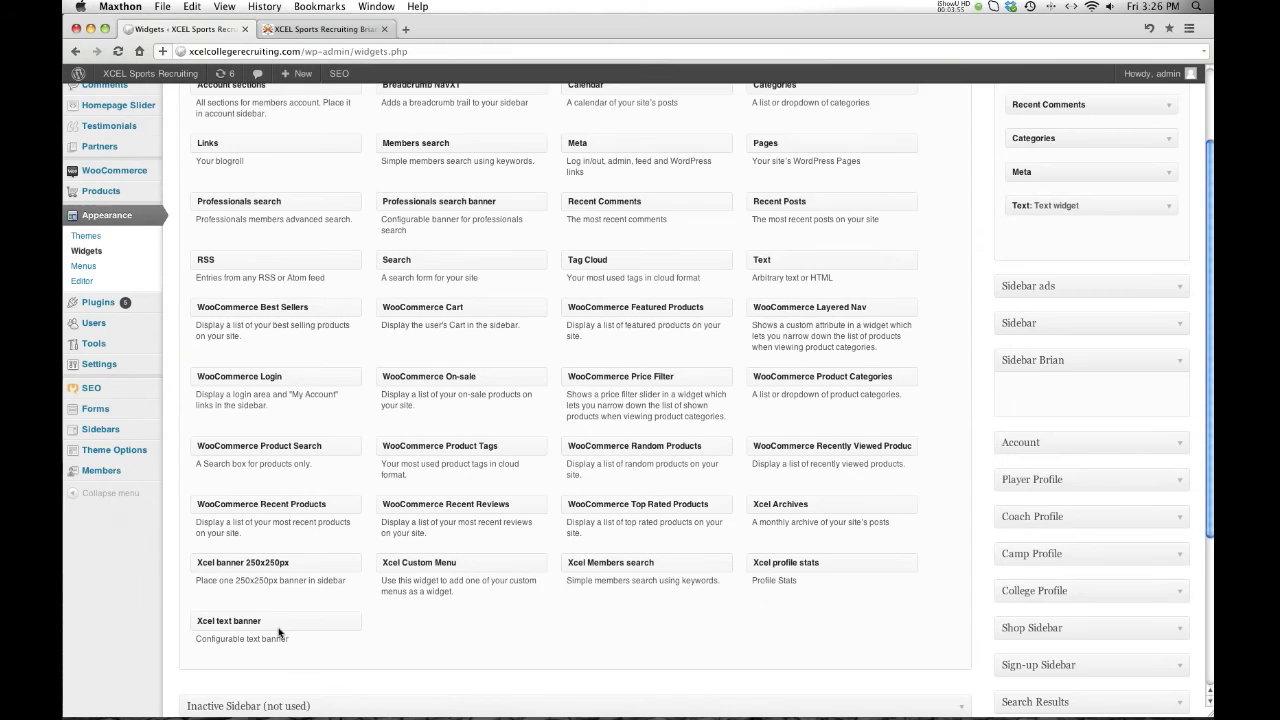
Add the Xcel banner 250x250px widget to the custom sidebar and save it with its image path and link left blank
scroll(285, 630, "down", 2)
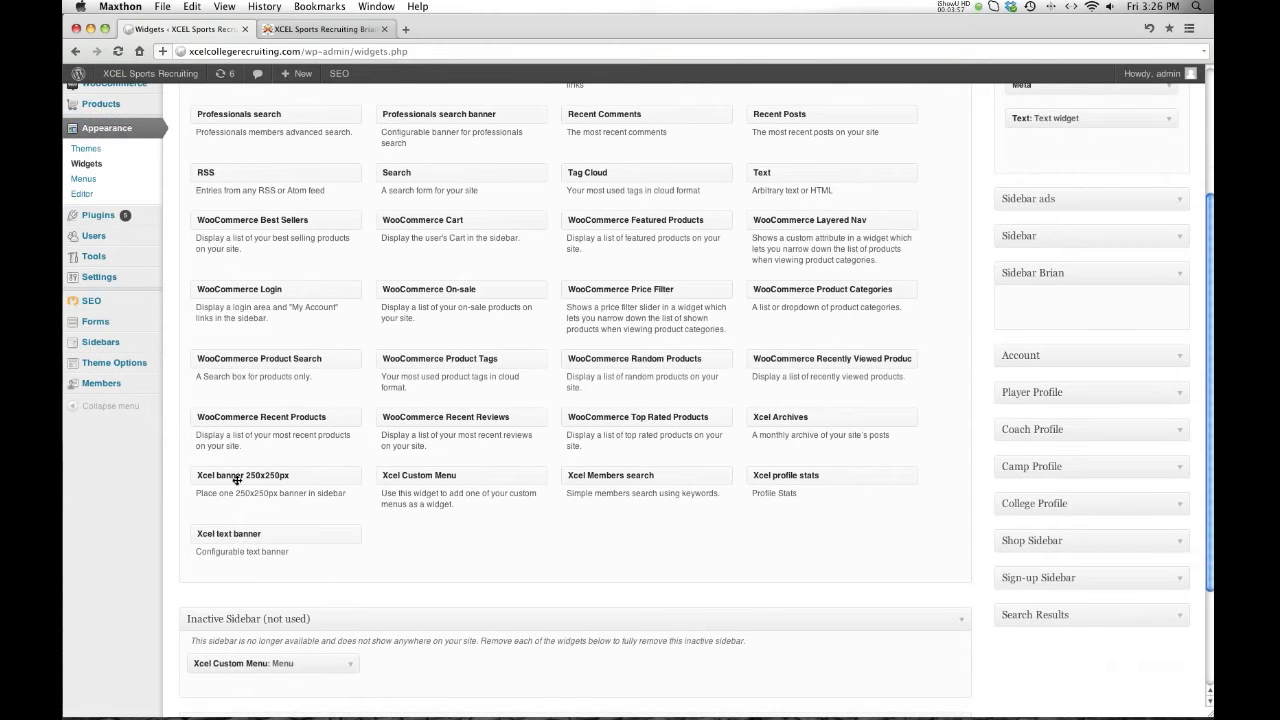
left_click_drag(235, 477, 1055, 302)
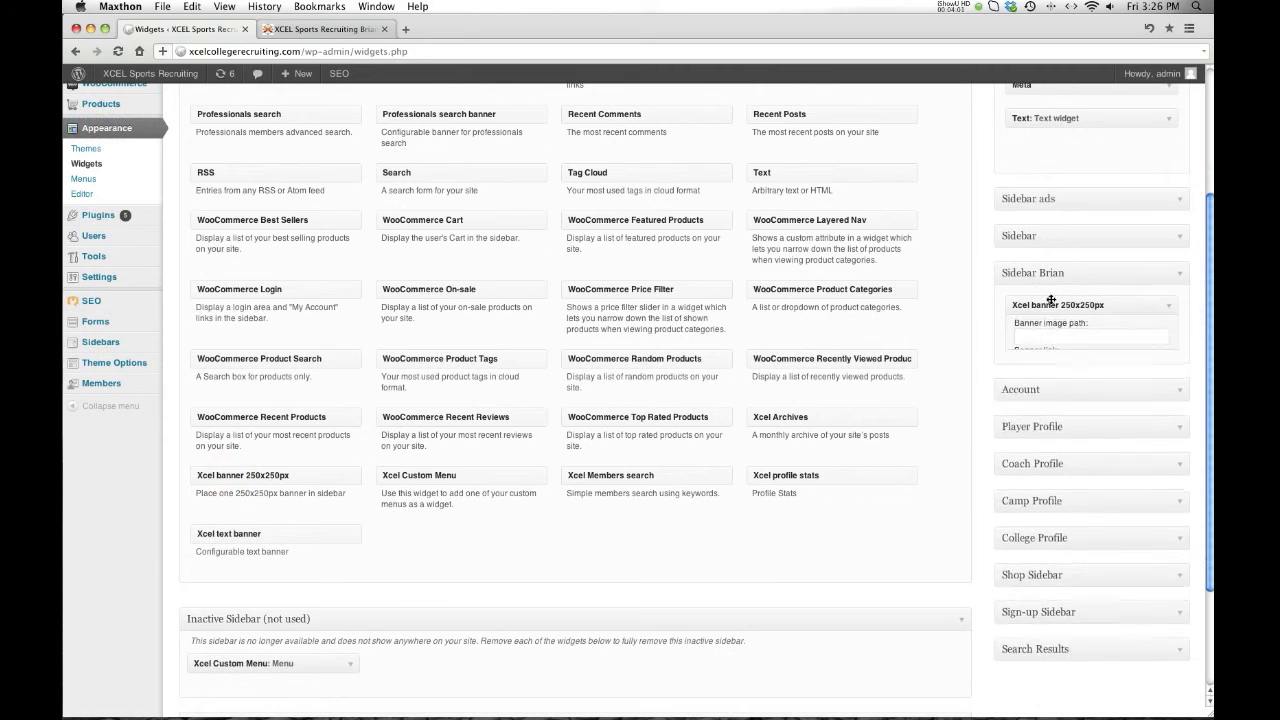
left_click(1042, 344)
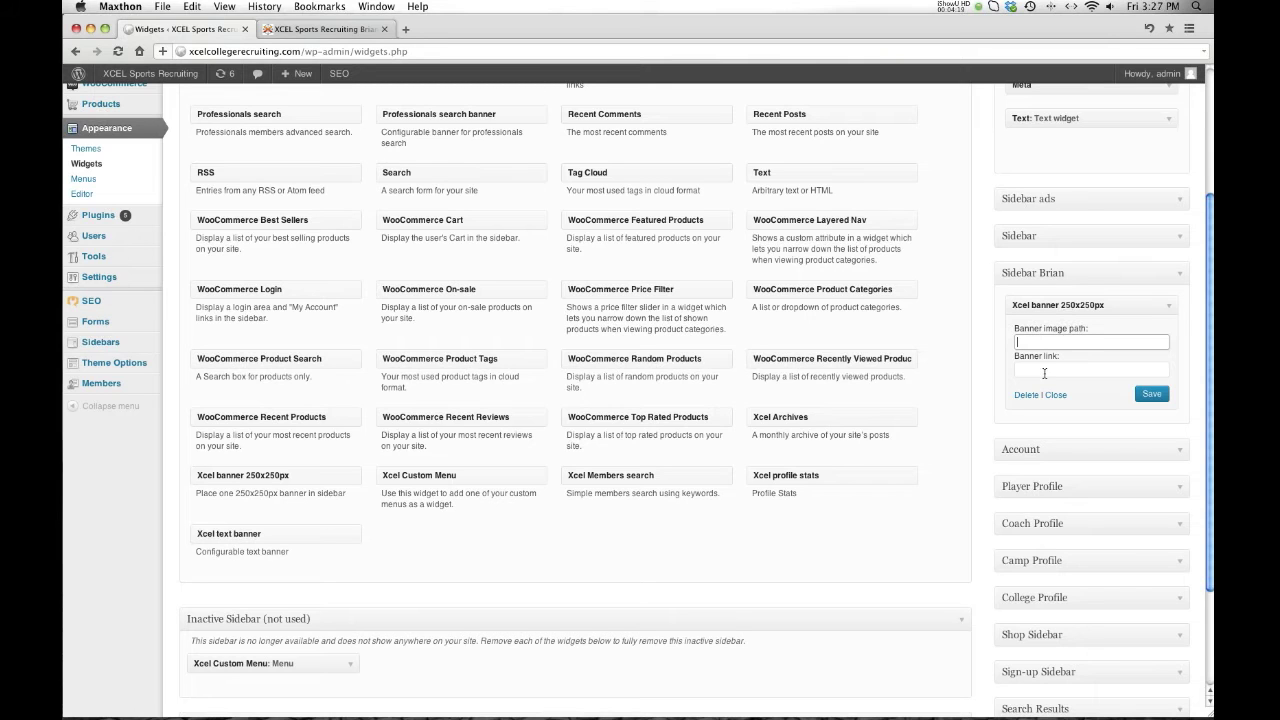
scroll(1070, 400, "up", 5)
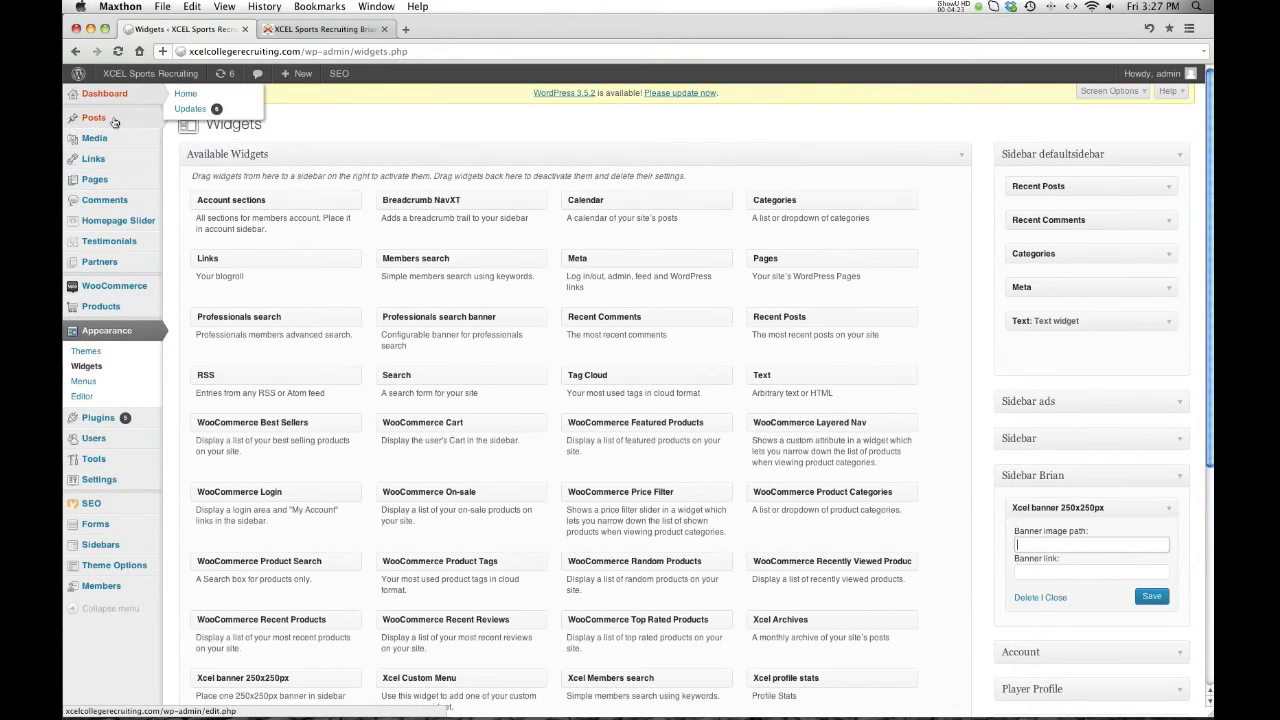
left_click(1148, 596)
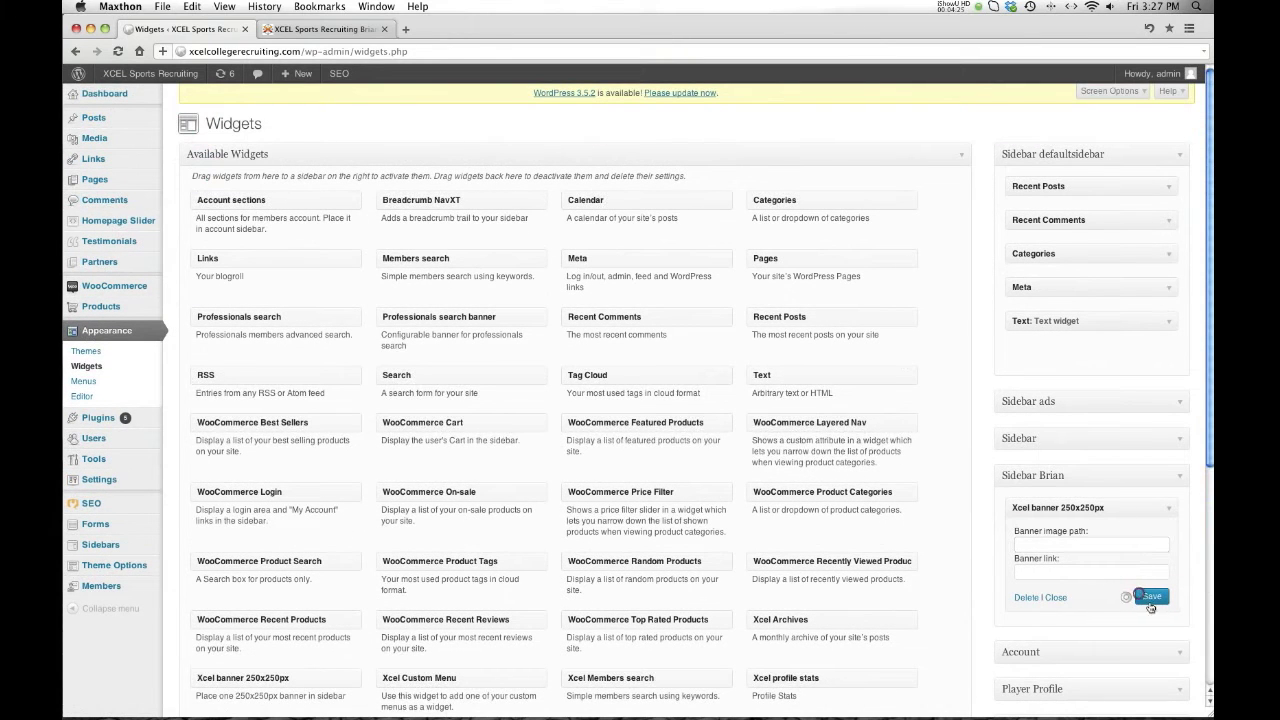
Open the Soccer_Exposure image from the media library and look through its details
mouse_move(126, 140)
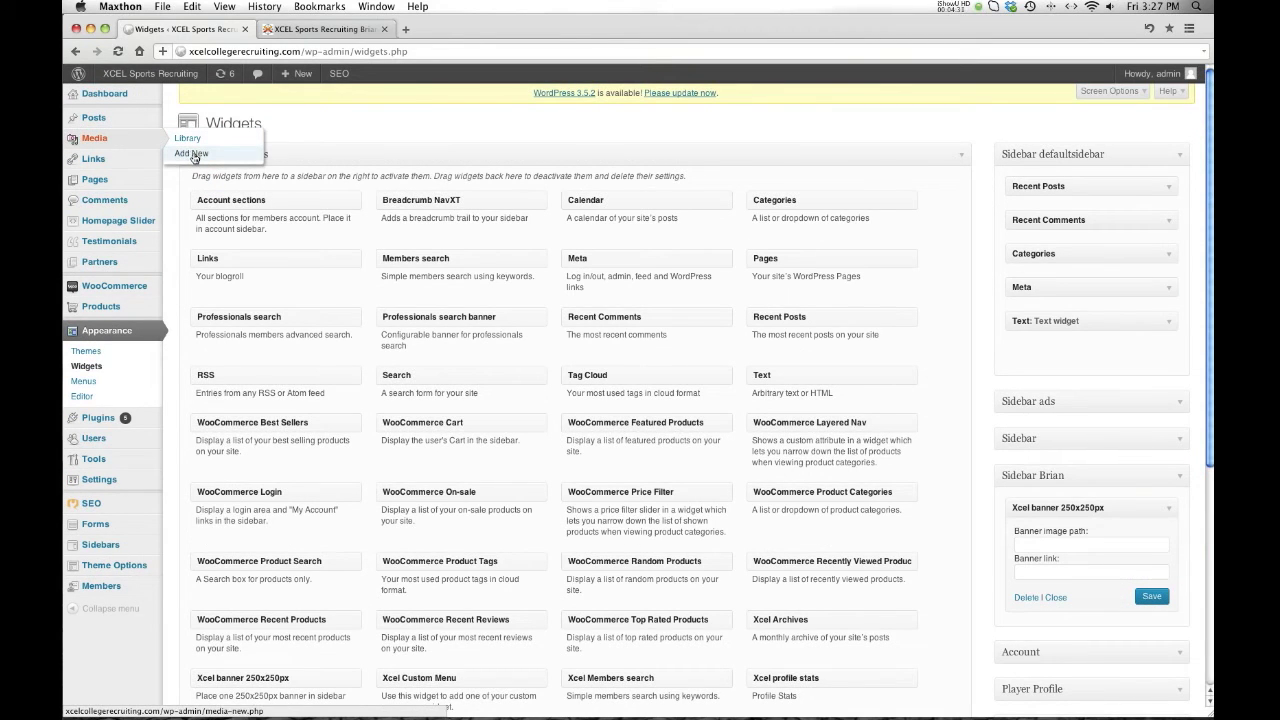
left_click(189, 140)
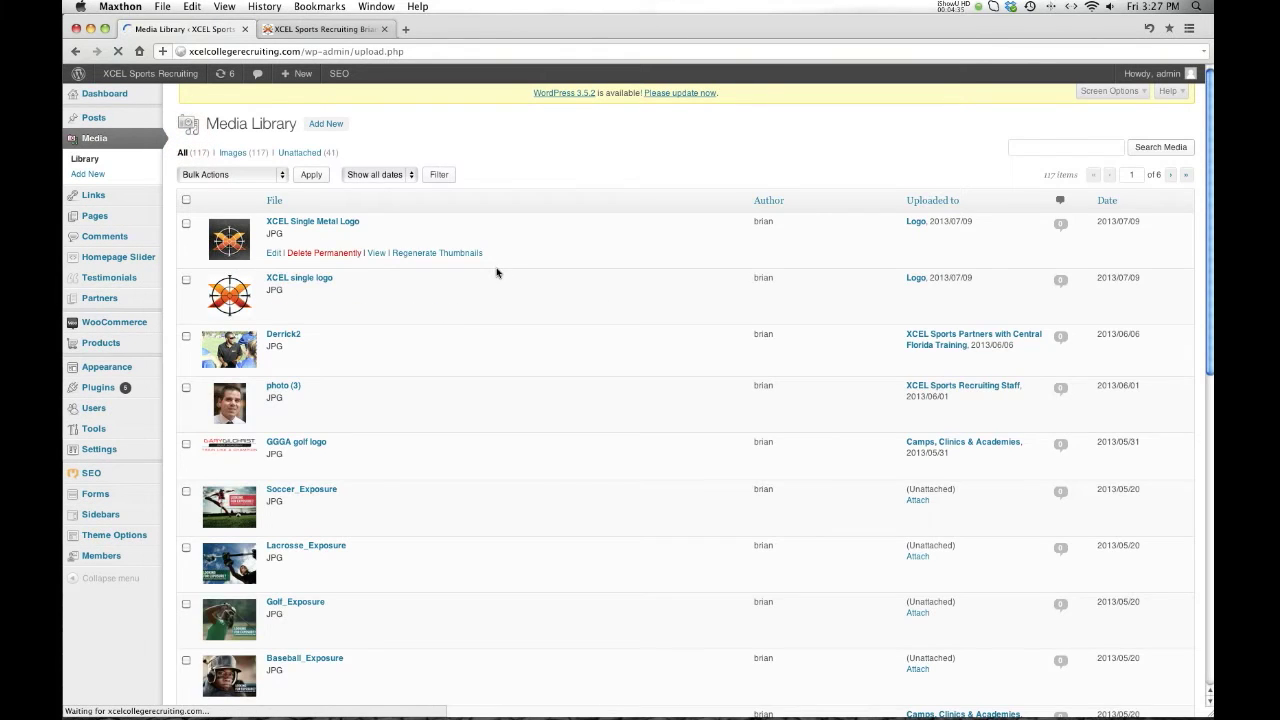
scroll(497, 272, "down", 1)
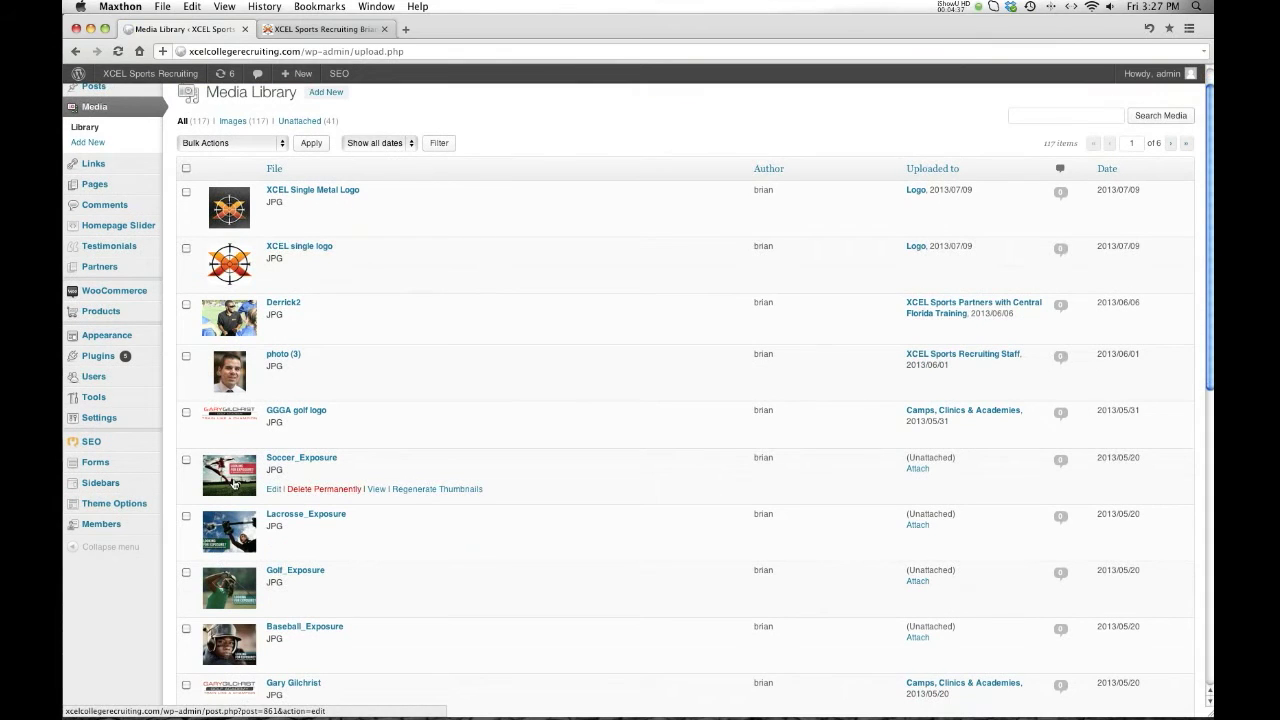
left_click(233, 484)
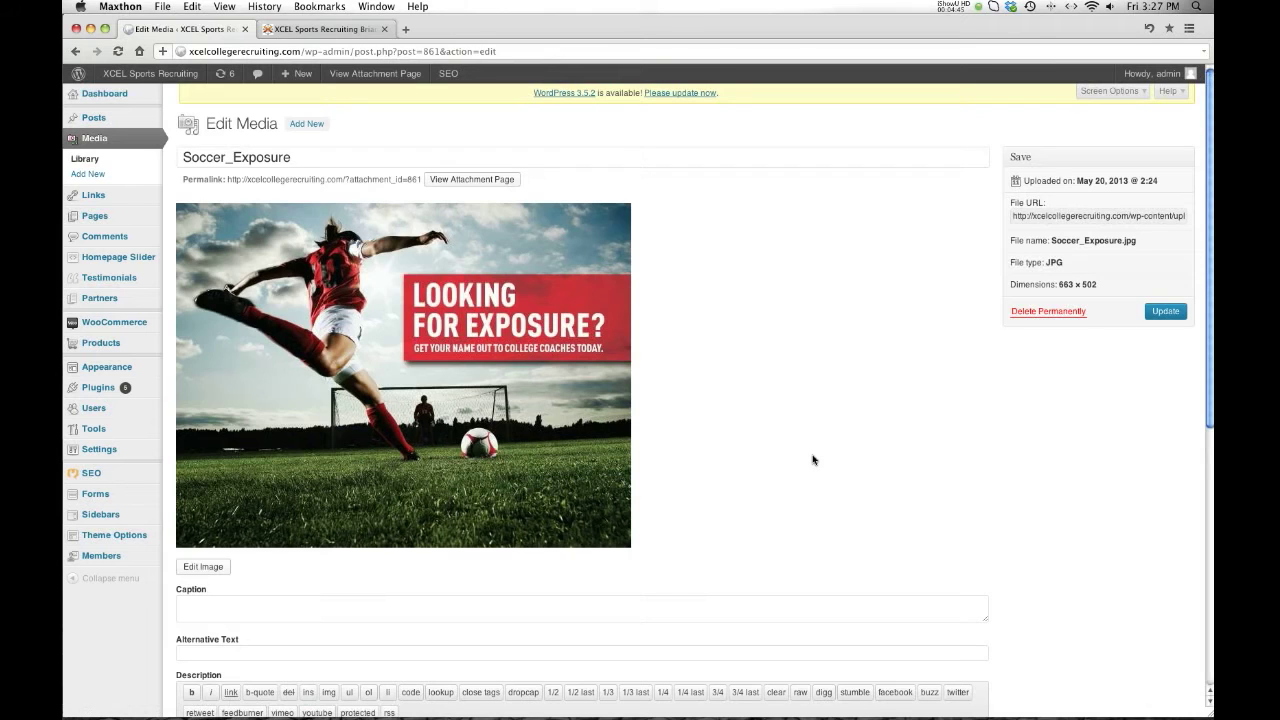
scroll(555, 378, "down", 1)
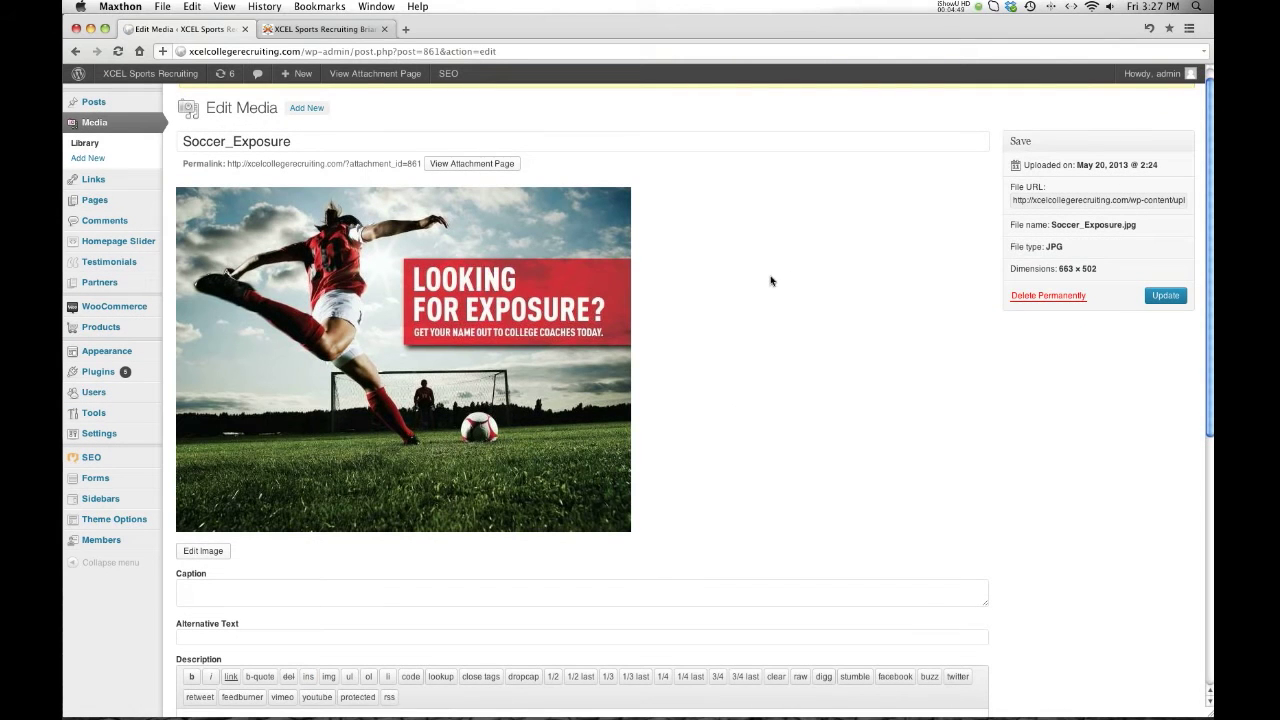
scroll(766, 285, "down", 5)
scroll(760, 287, "down", 3)
scroll(760, 287, "up", 10)
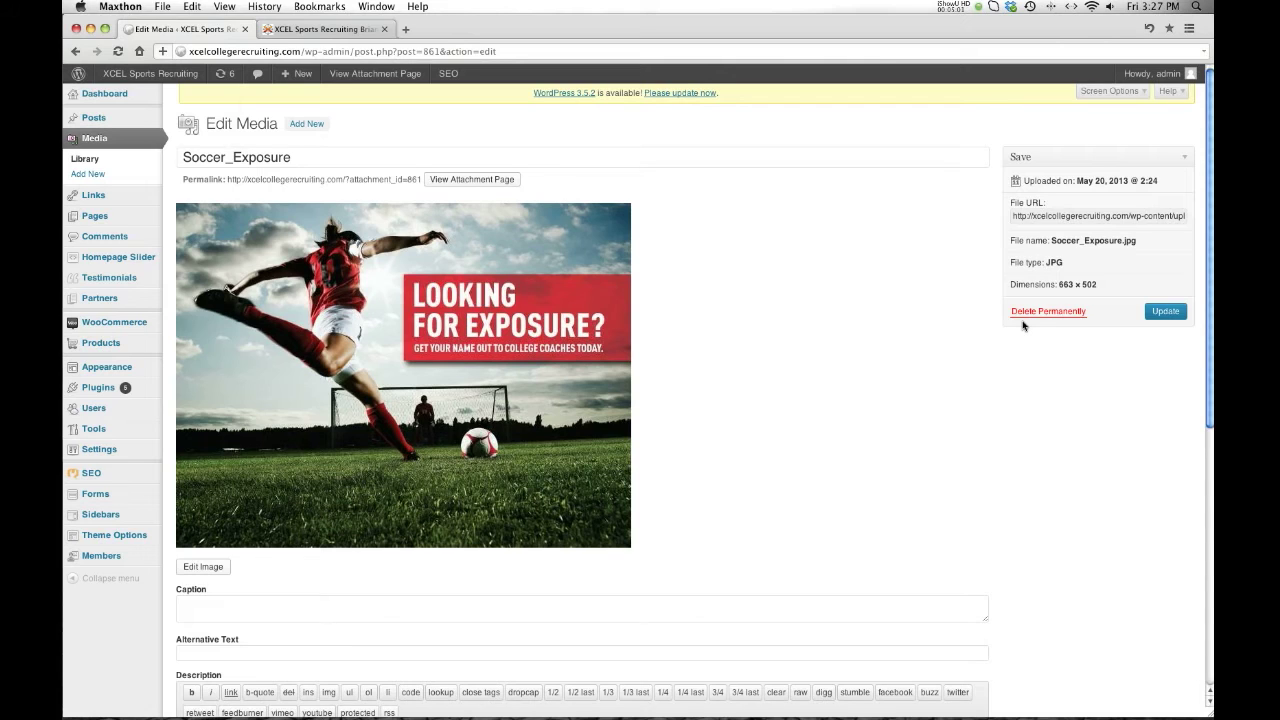
scroll(1020, 335, "down", 3)
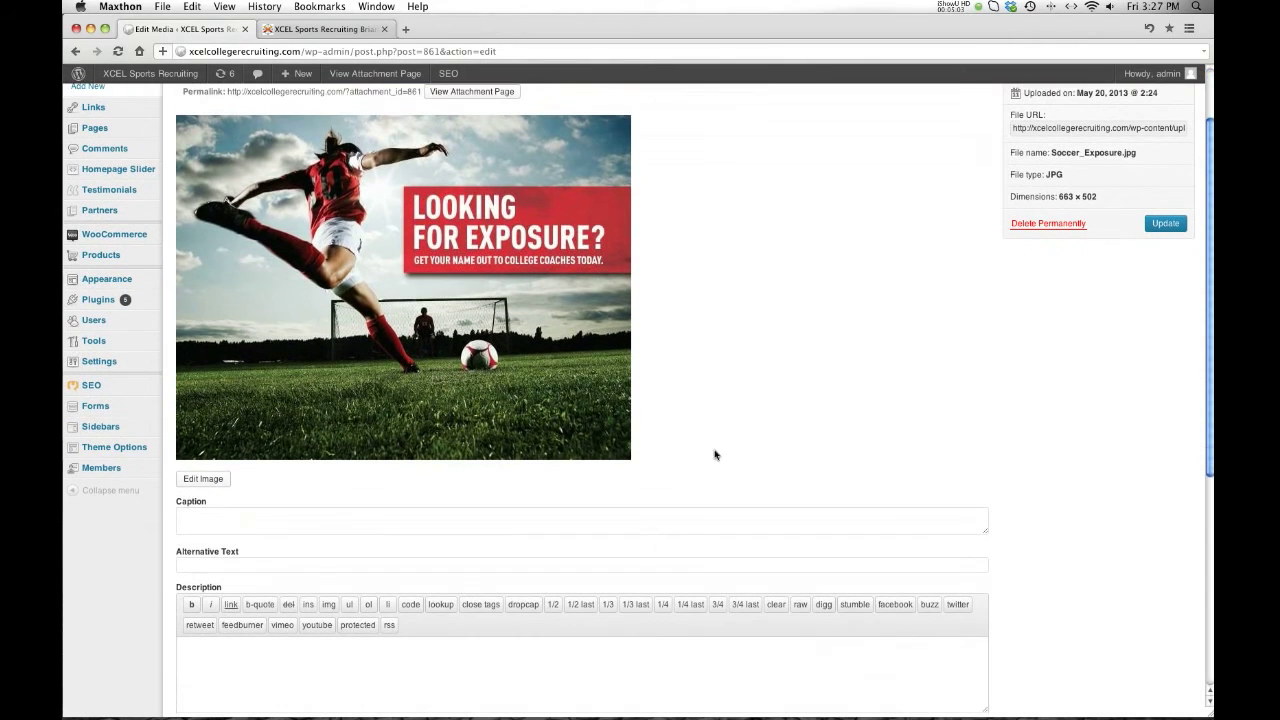
left_click(214, 481)
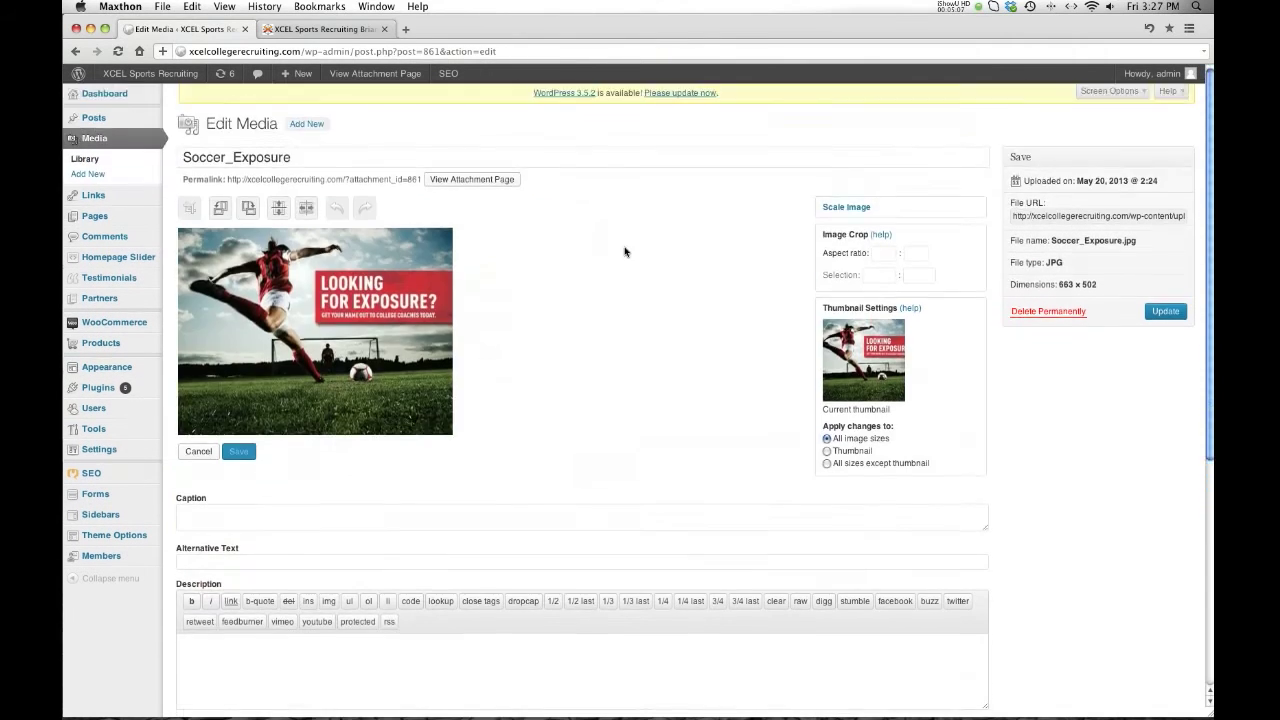
left_click(886, 251)
type("250")
key("Tab")
type("250")
key("Tab")
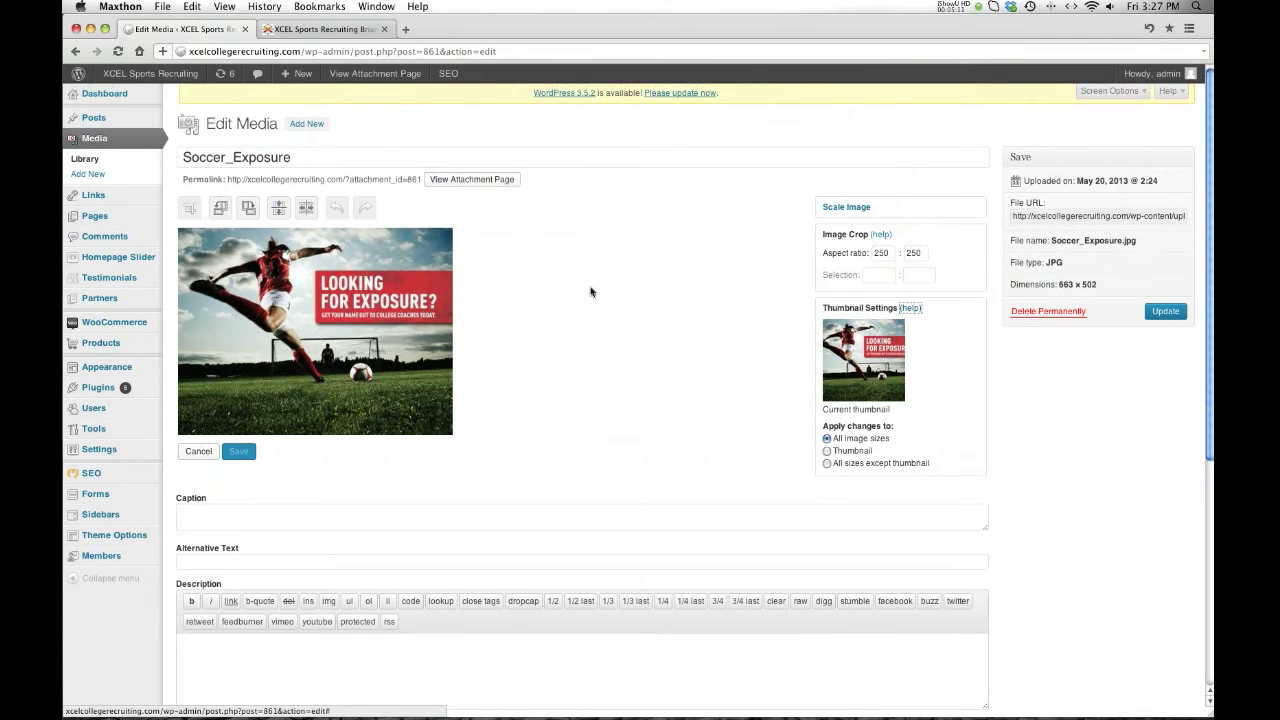
left_click_drag(202, 240, 375, 418)
left_click_drag(333, 318, 309, 324)
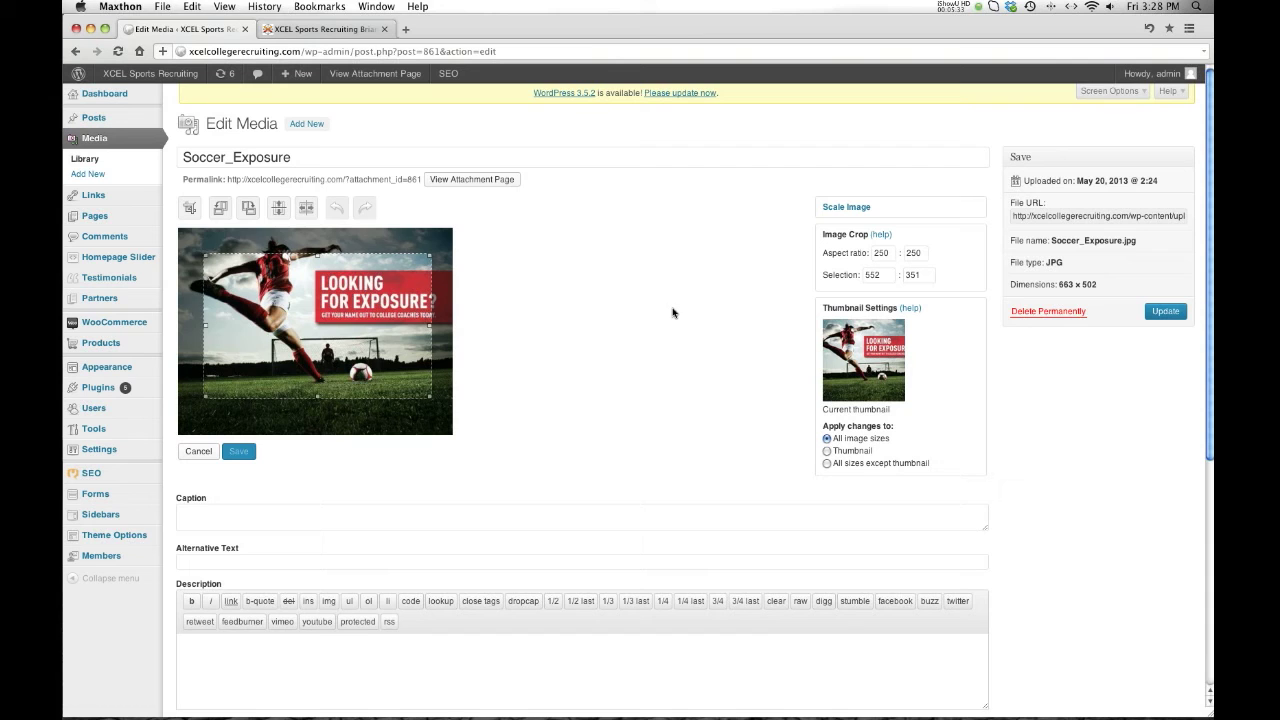
left_click(190, 451)
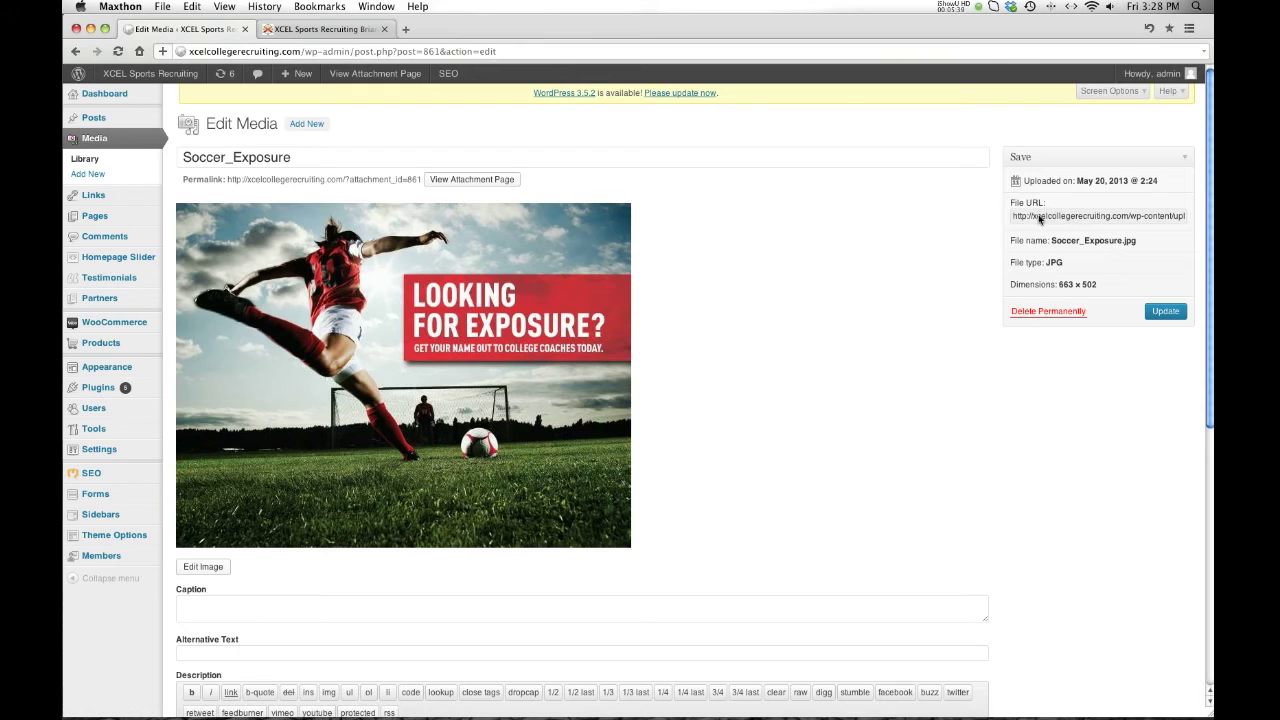
Copy the Soccer_Exposure image's file URL and open it in a new browser tab
left_click(1038, 214)
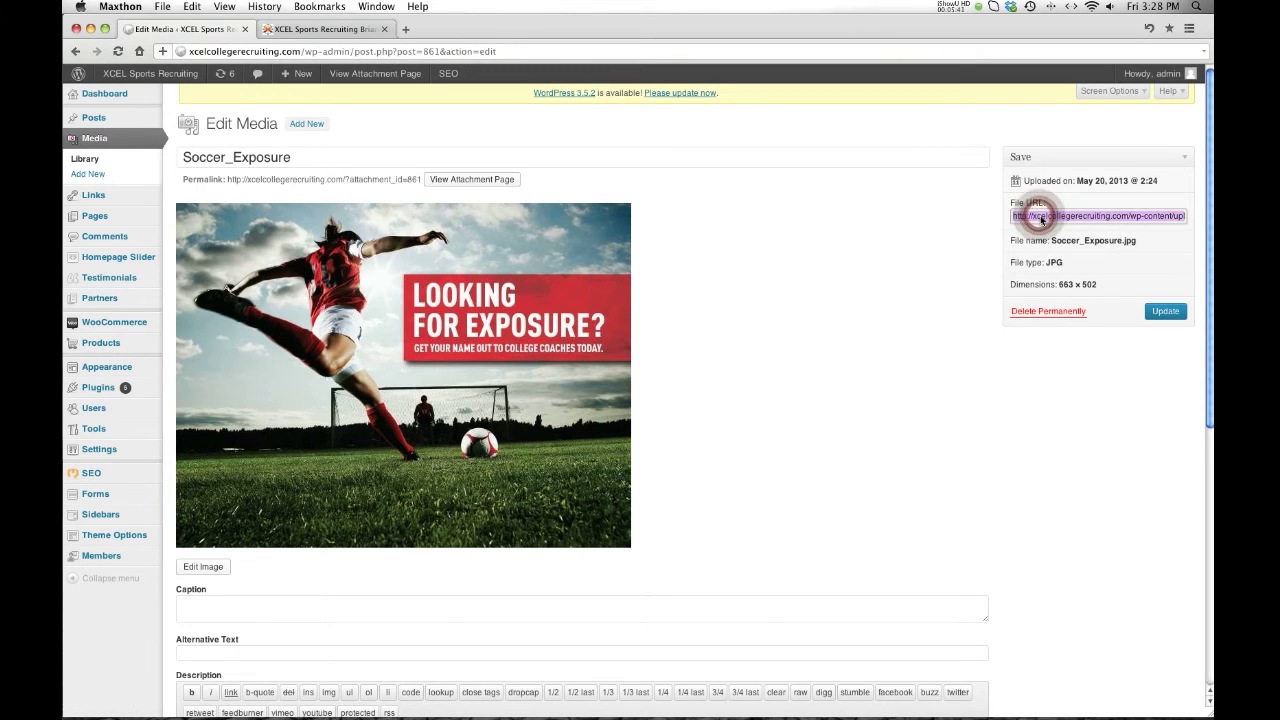
key("super+t")
type("http://xcelcollegerecruiting.com/wp-content/uploads/2013/05/Soccer_Exposure.jpg")
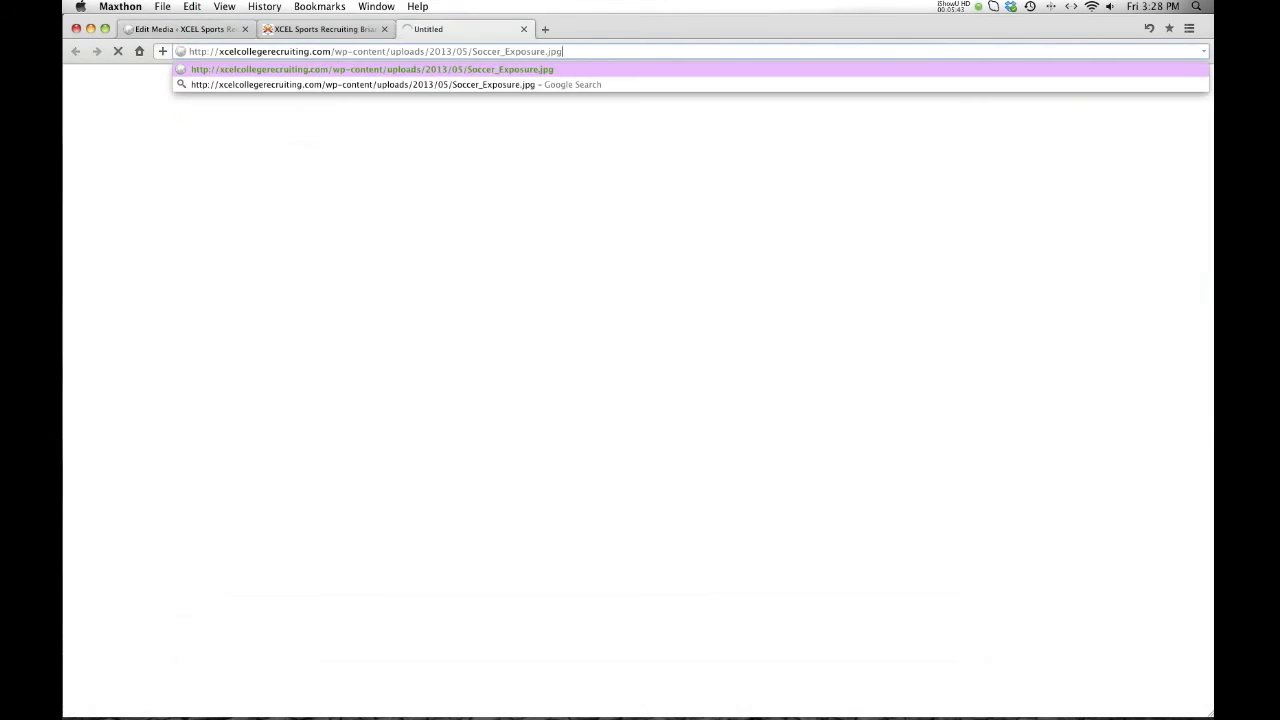
key("Return")
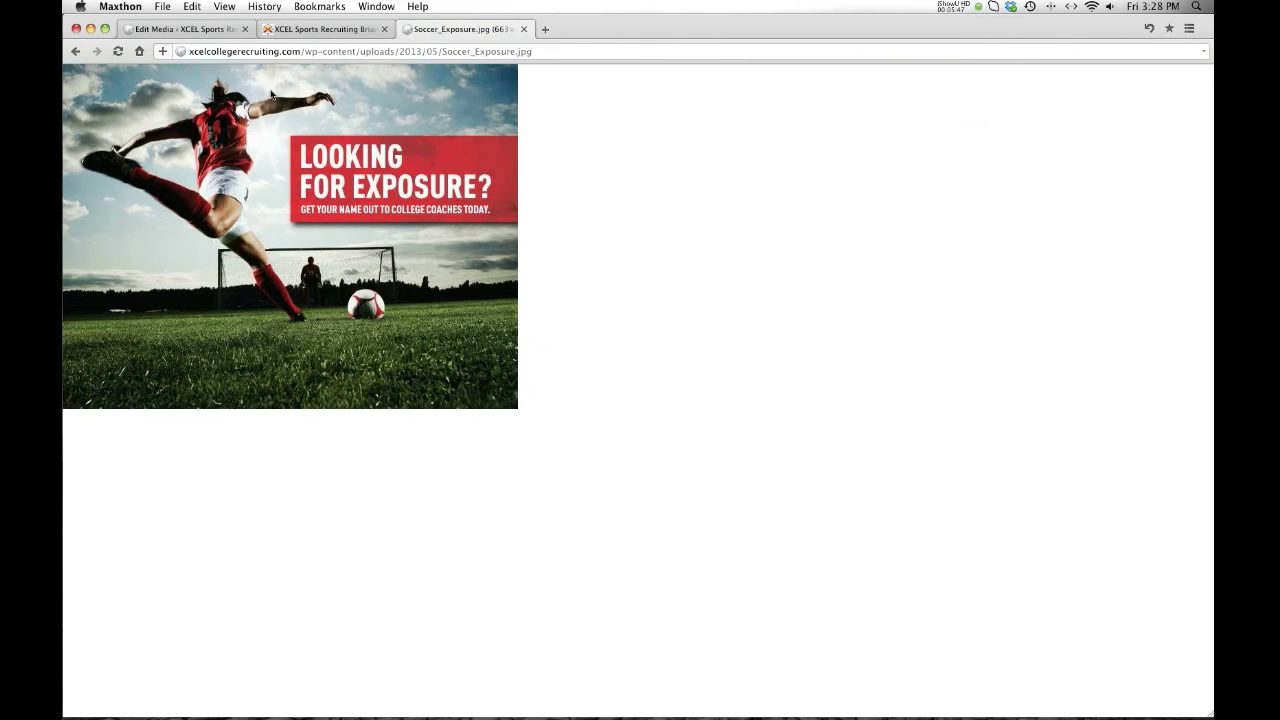
Go to the widget management page and paste the Soccer_Exposure file URL as the custom sidebar banner's image path
left_click(190, 29)
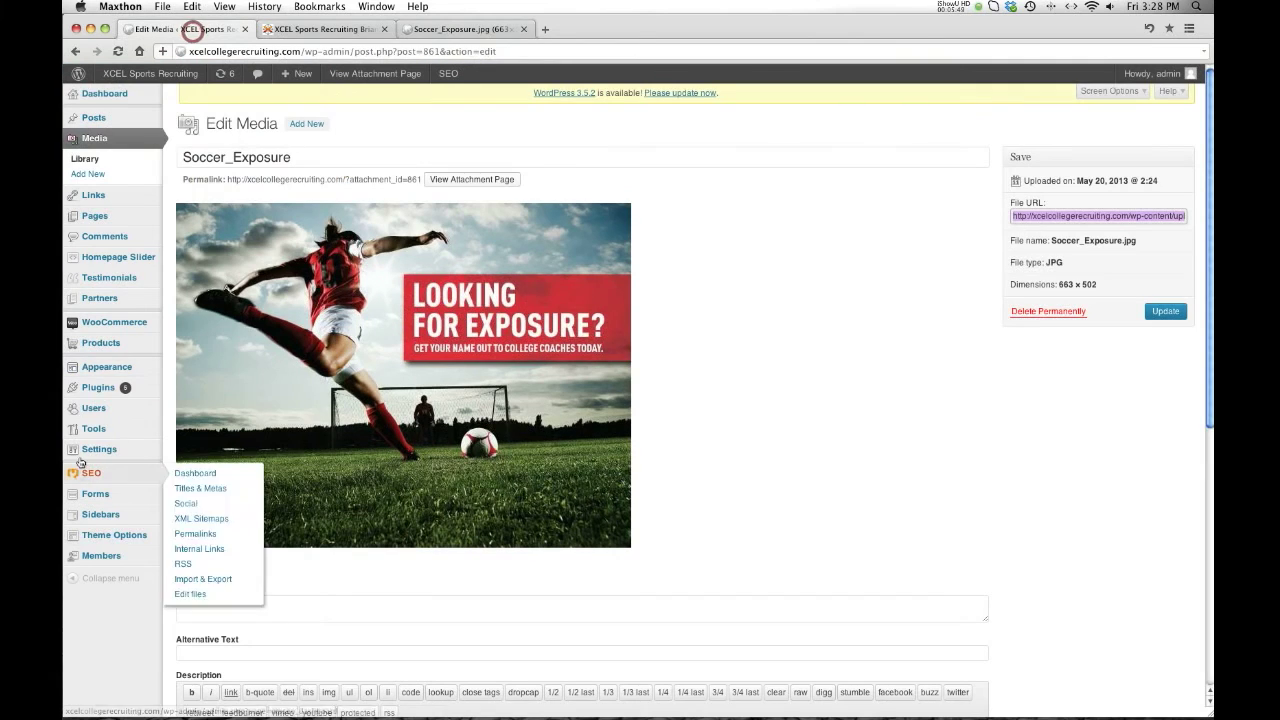
mouse_move(104, 369)
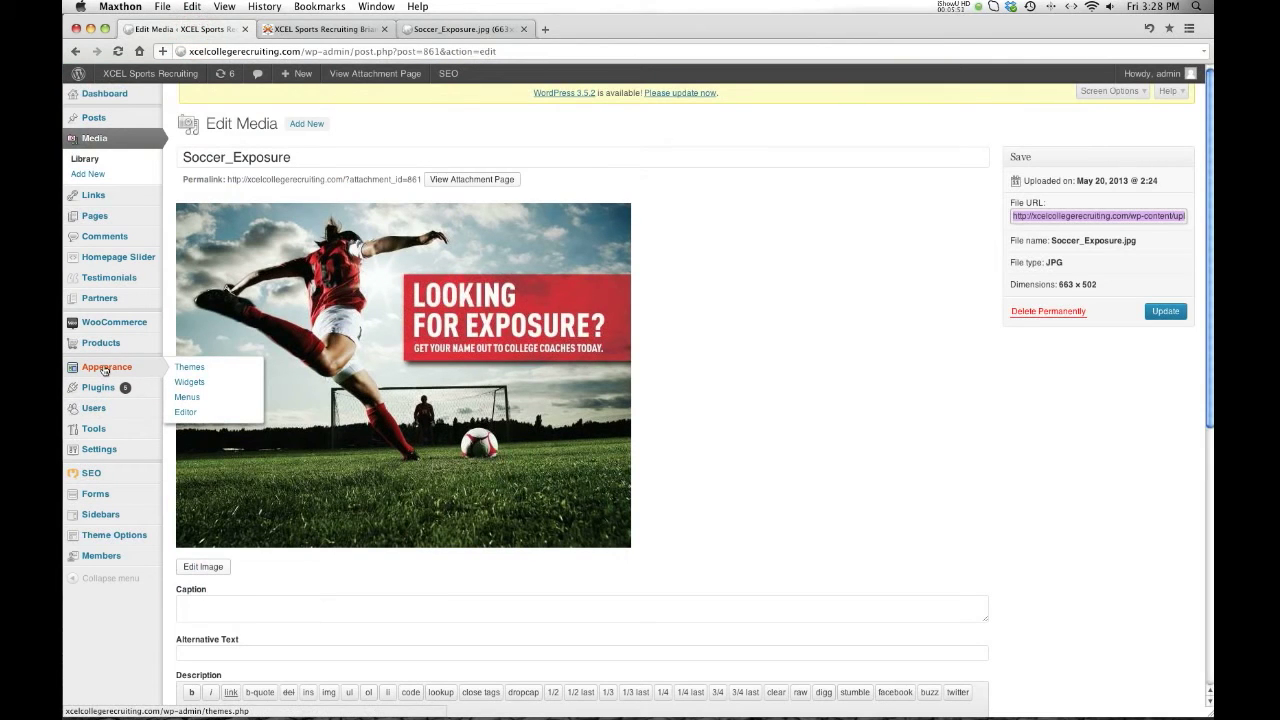
left_click(191, 382)
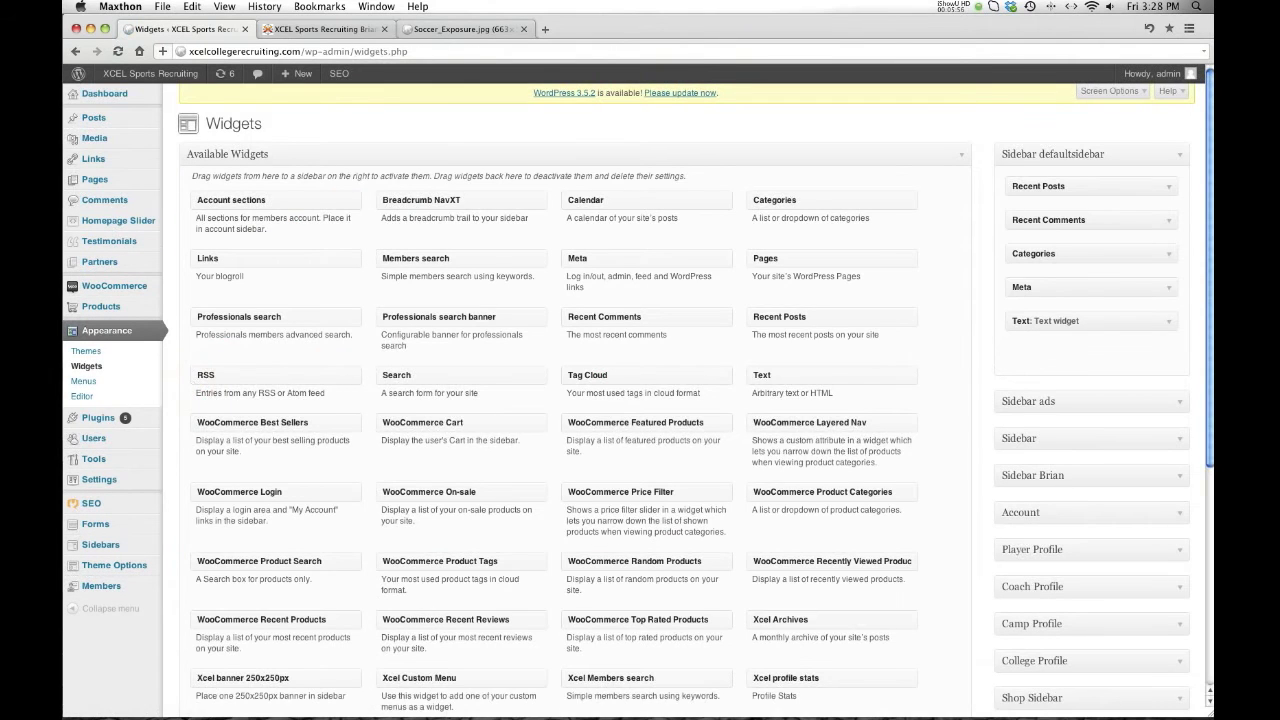
scroll(1140, 420, "down", 3)
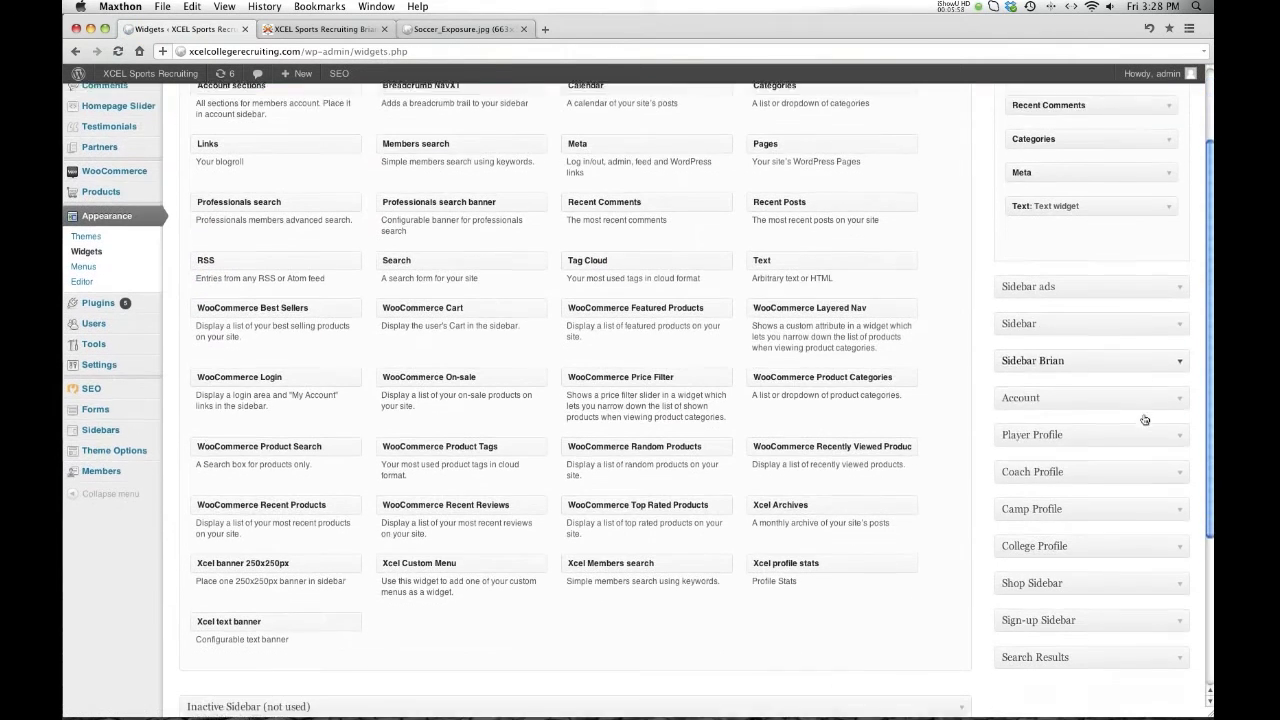
left_click(1180, 348)
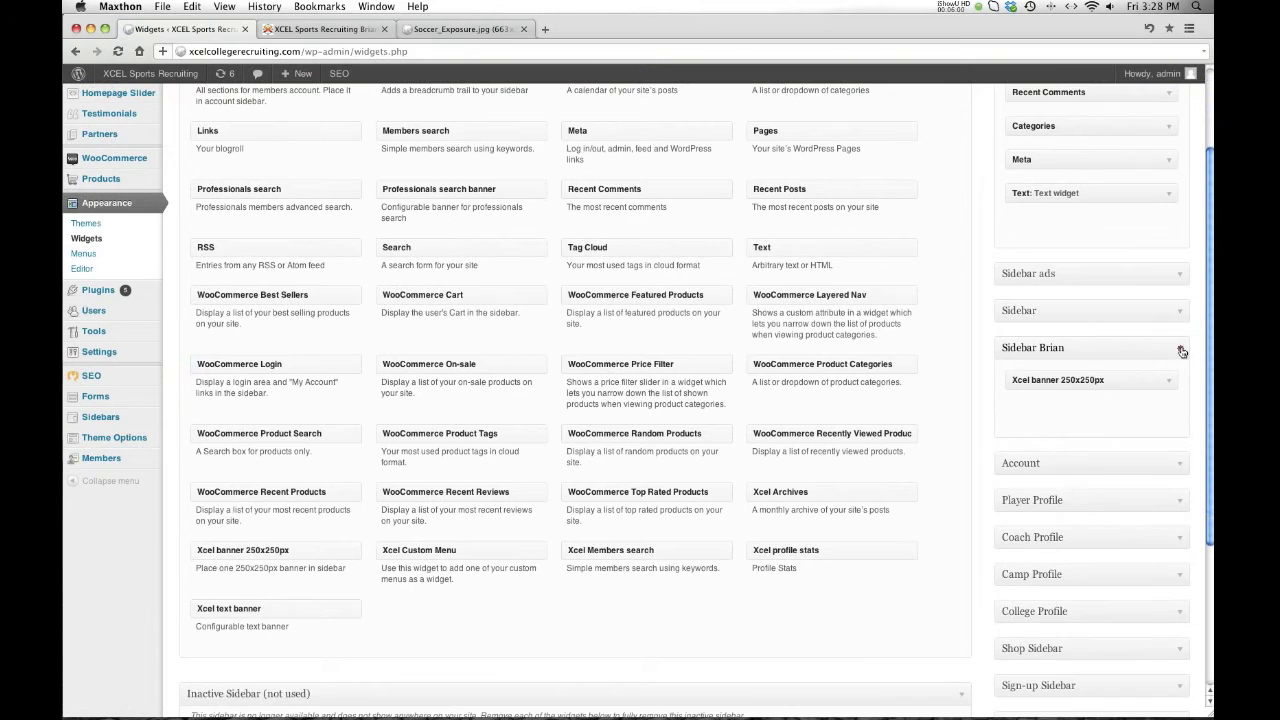
left_click(1168, 380)
left_click(1030, 416)
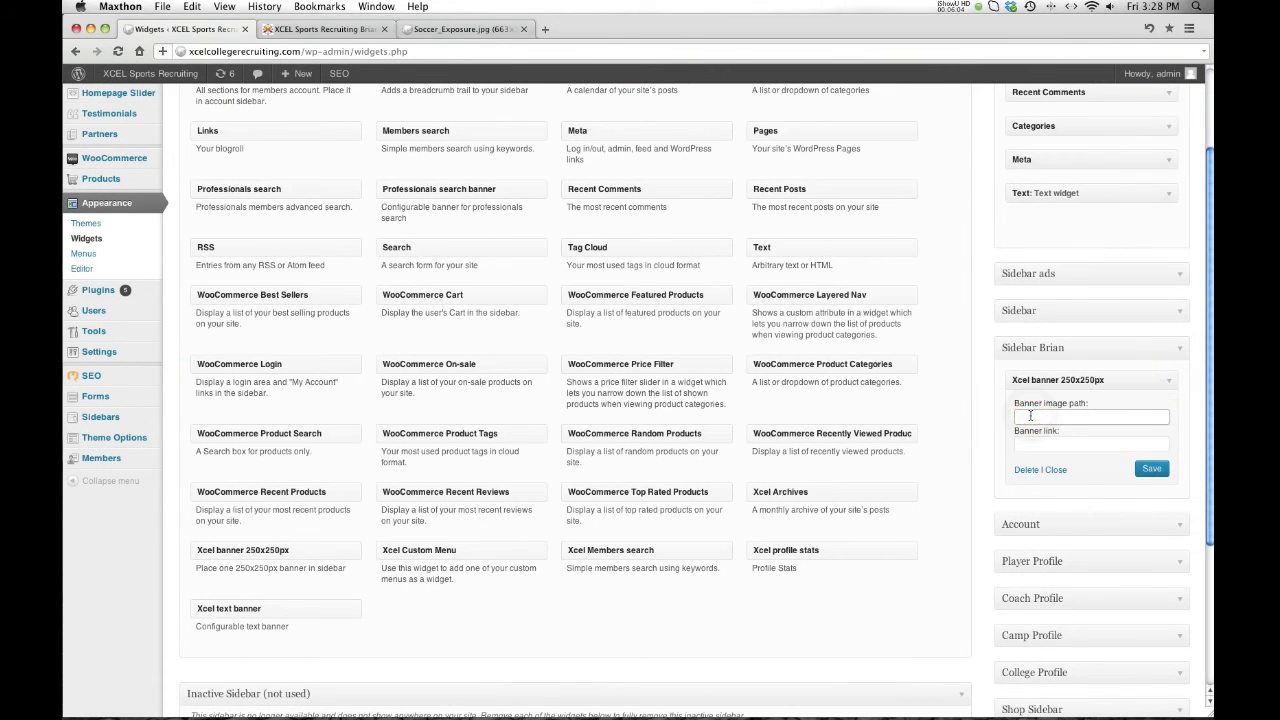
key("super+v")
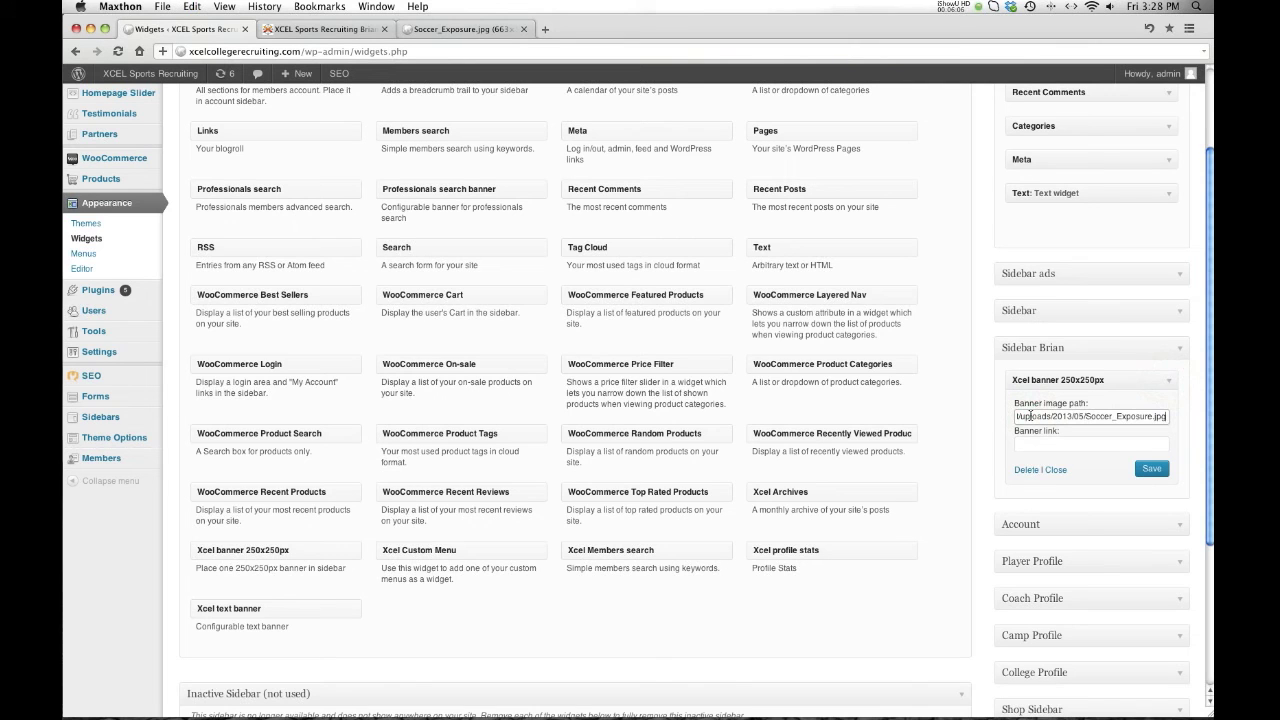
key("Tab")
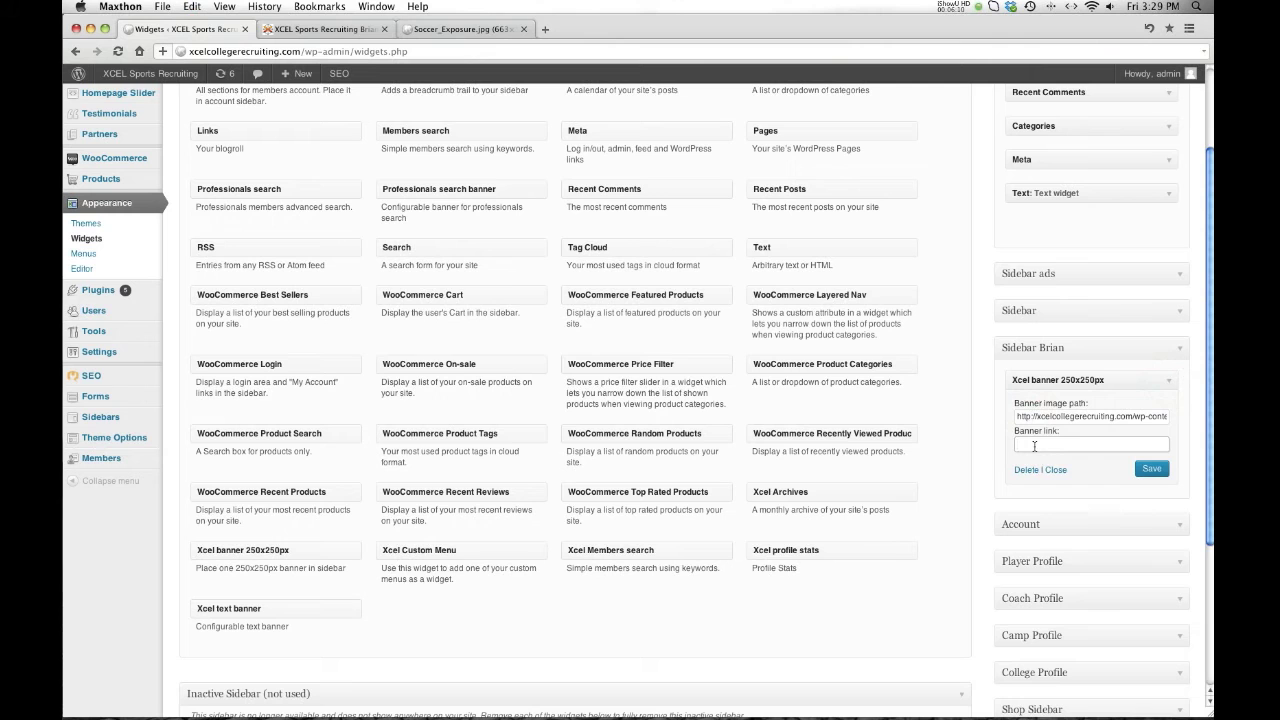
Copy the video-tutorials page URL, paste it as the banner widget's link and save the widget
left_click(316, 27)
left_click(318, 51)
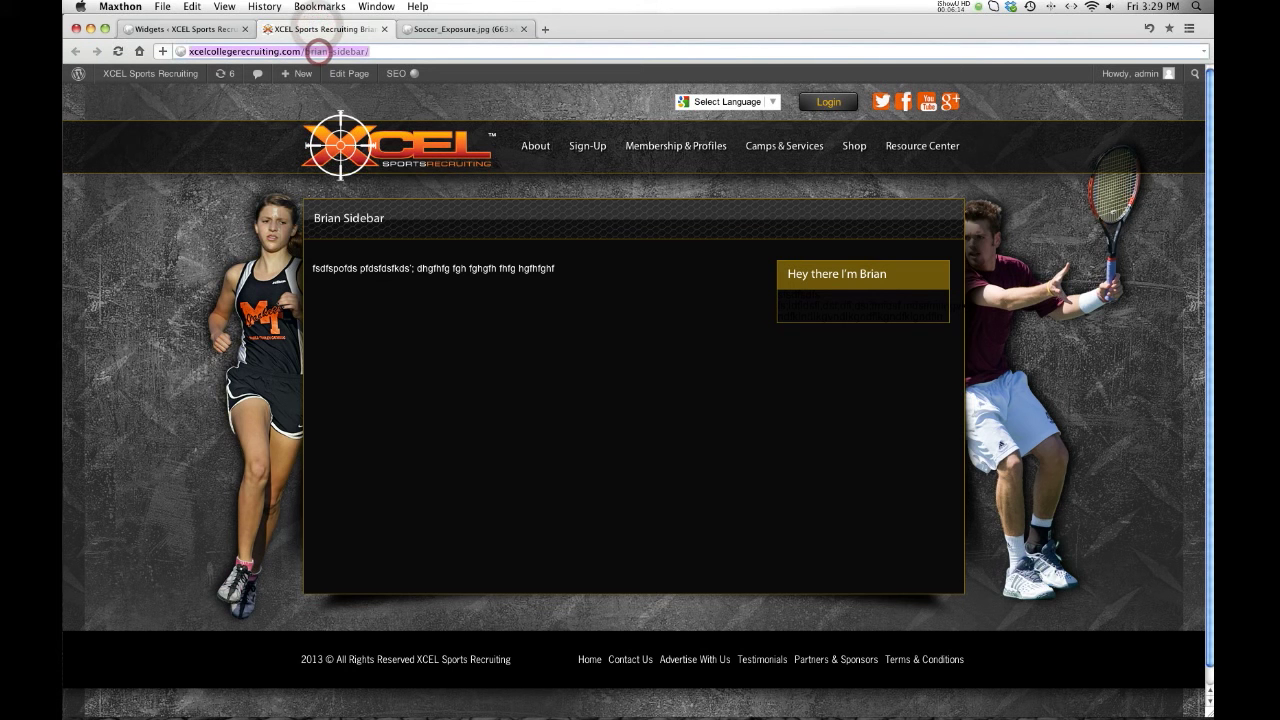
key("super+Tab")
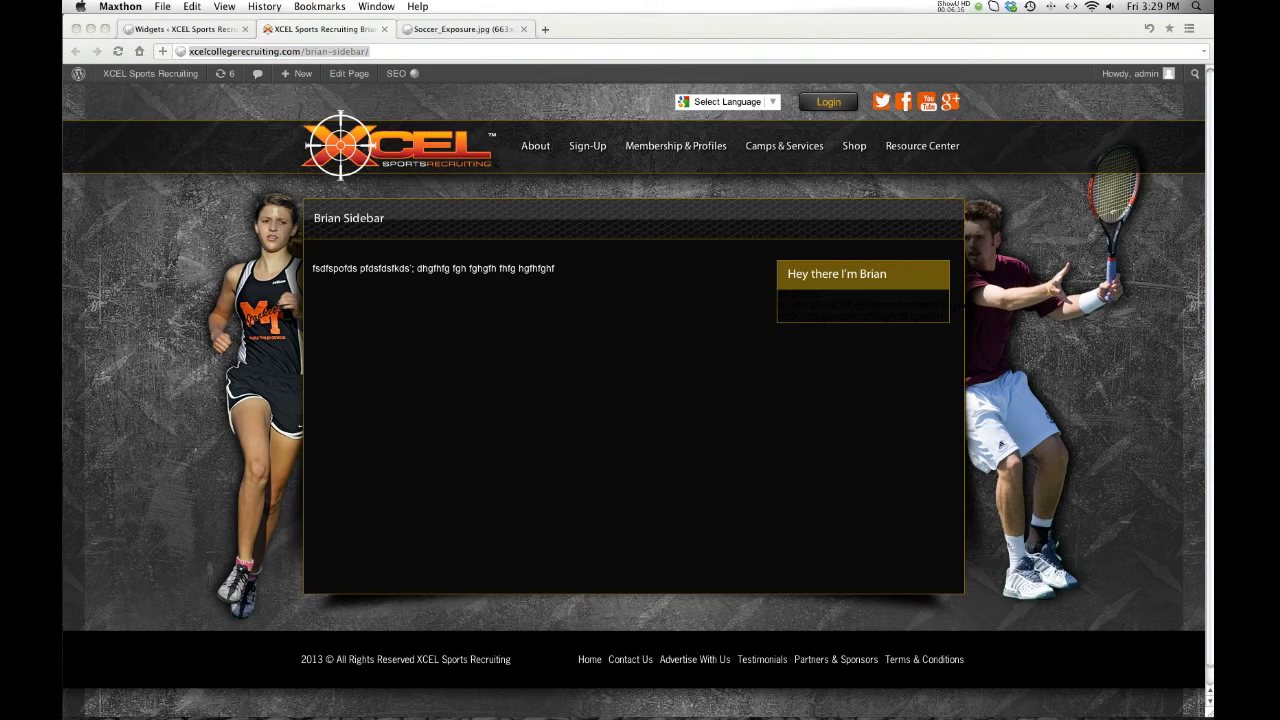
left_click(664, 40)
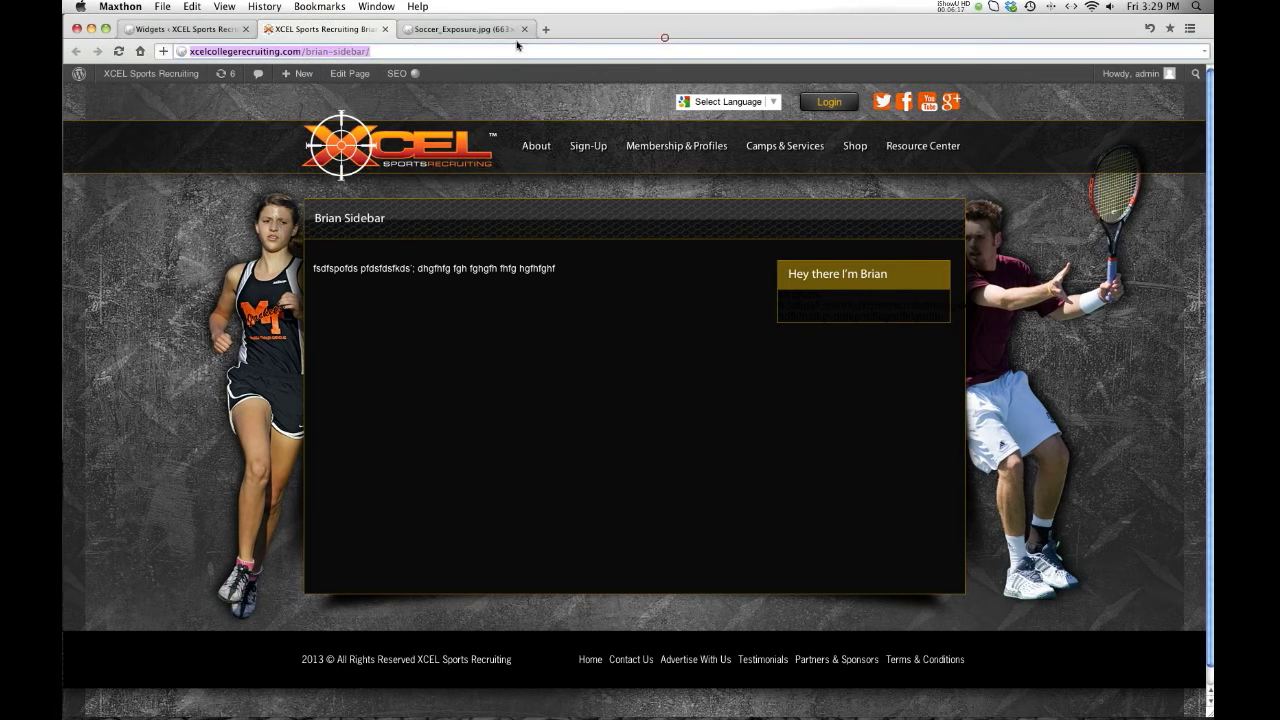
left_click(205, 29)
left_click(1052, 444)
key("super+v")
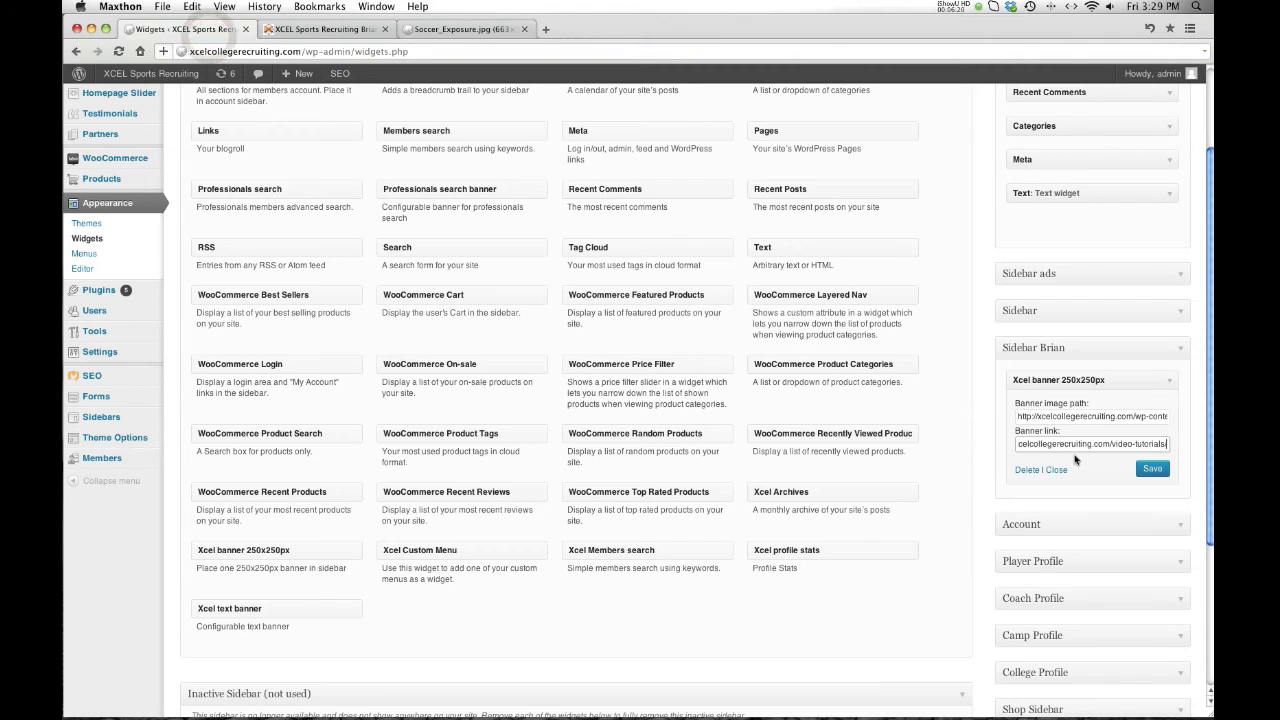
left_click(1150, 469)
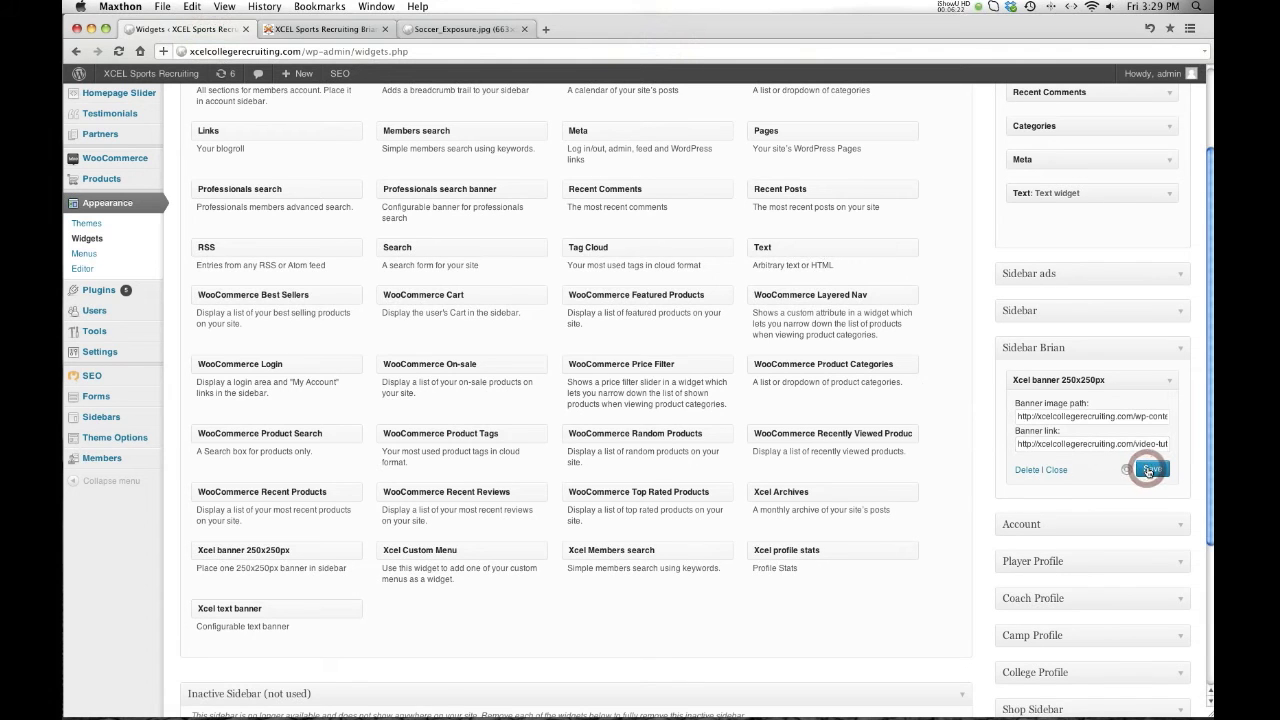
Reload the page that shows the custom sidebar and test the banner image's link
left_click(318, 29)
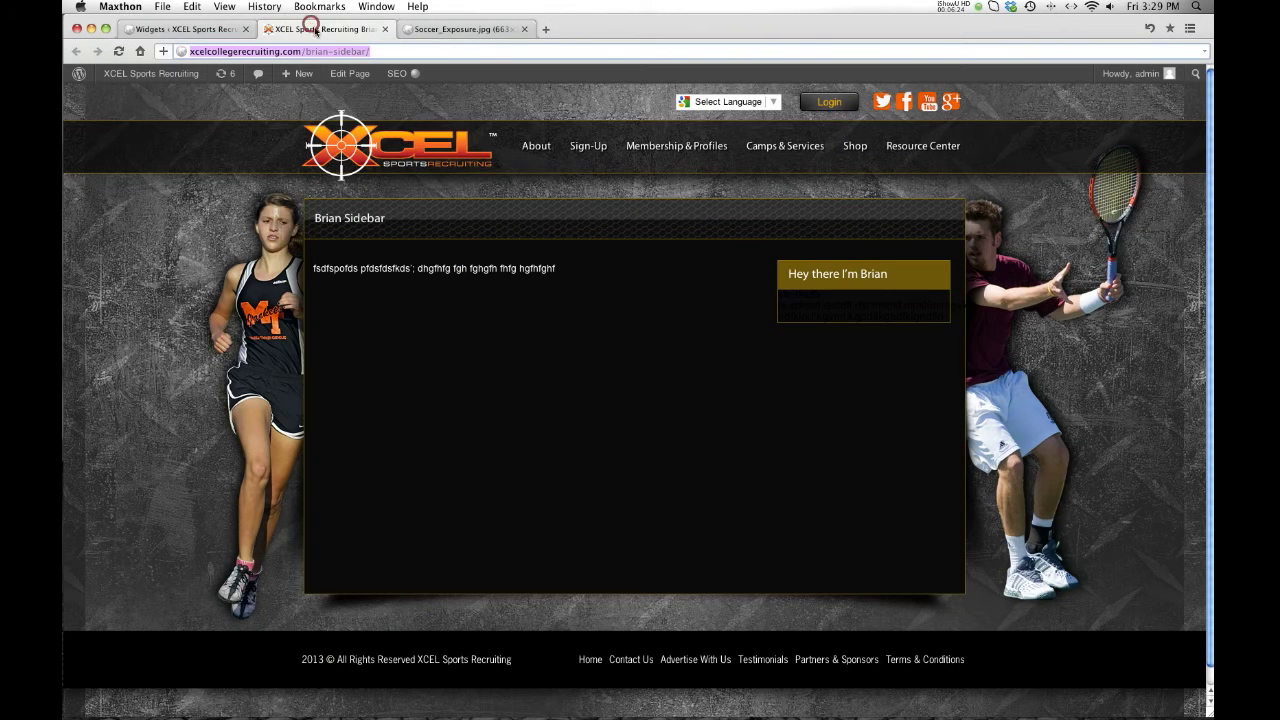
left_click(114, 52)
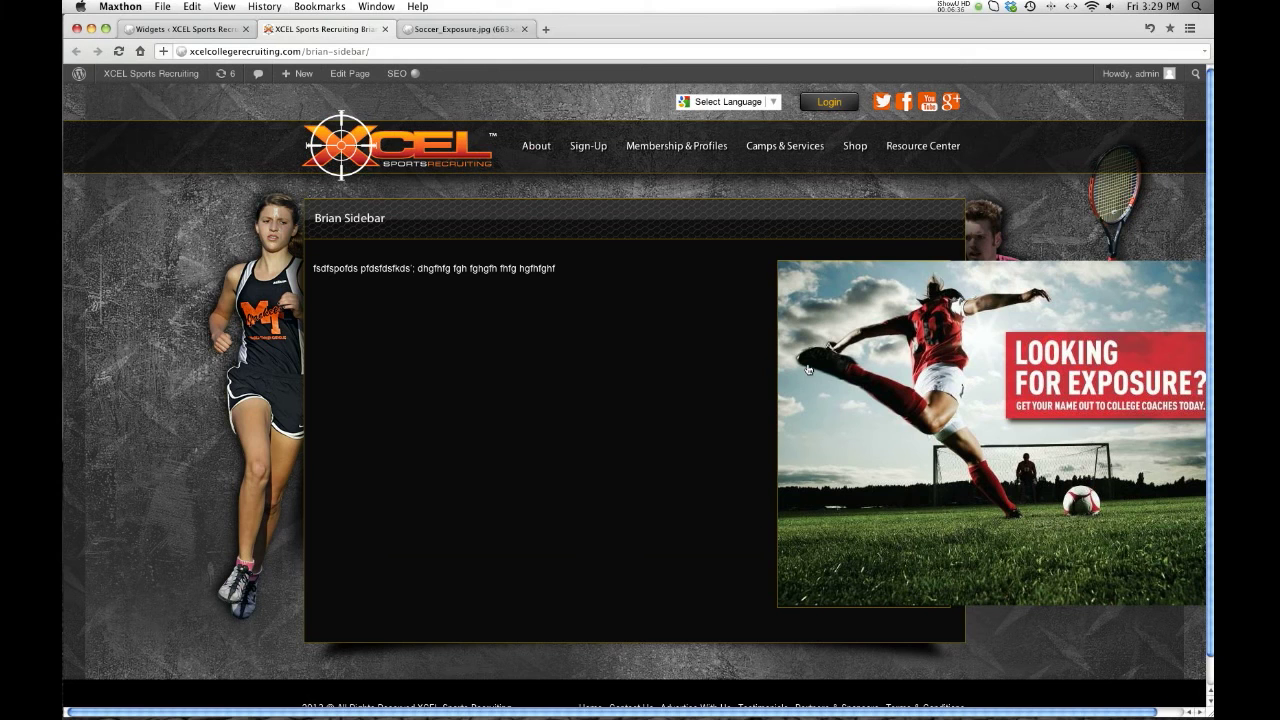
left_click(808, 369)
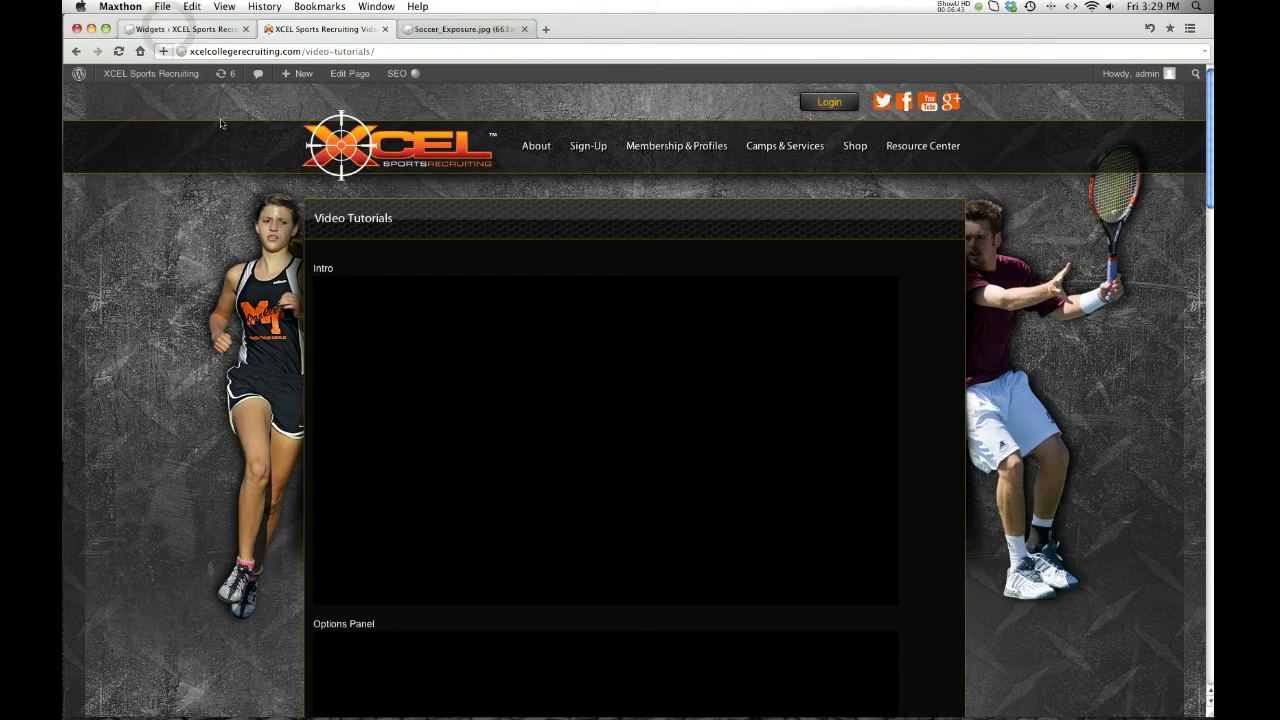
Return to the widget management page and remove xcelcollegerecruiting from the banner widget's link without saving
left_click(169, 29)
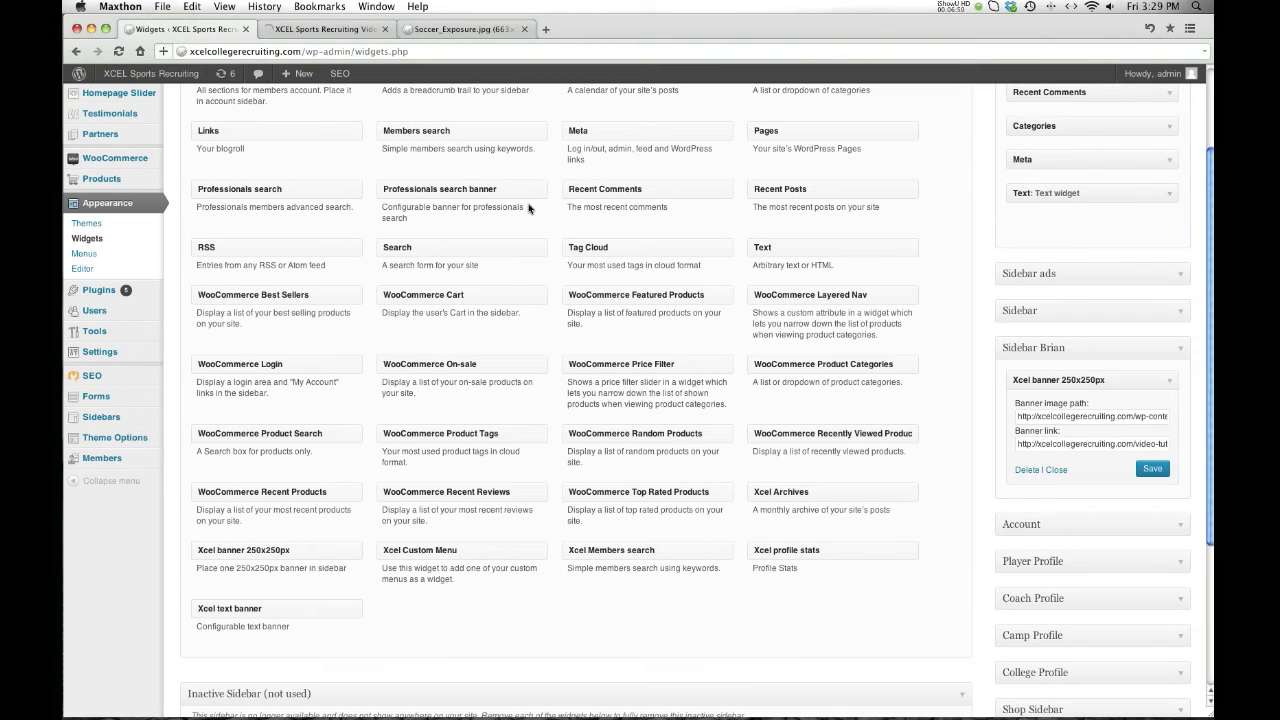
triple_click(1053, 443)
double_click(1053, 442)
key("BackSpace")
left_click(1064, 416)
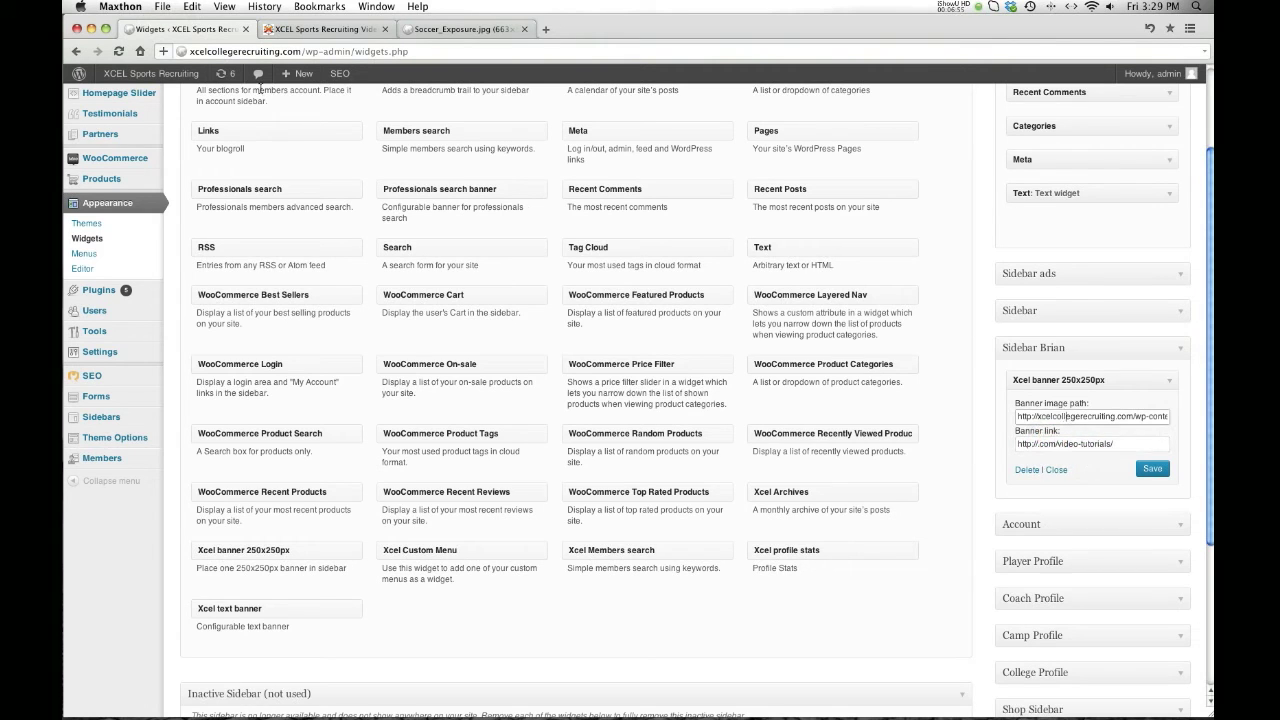
left_click(317, 28)
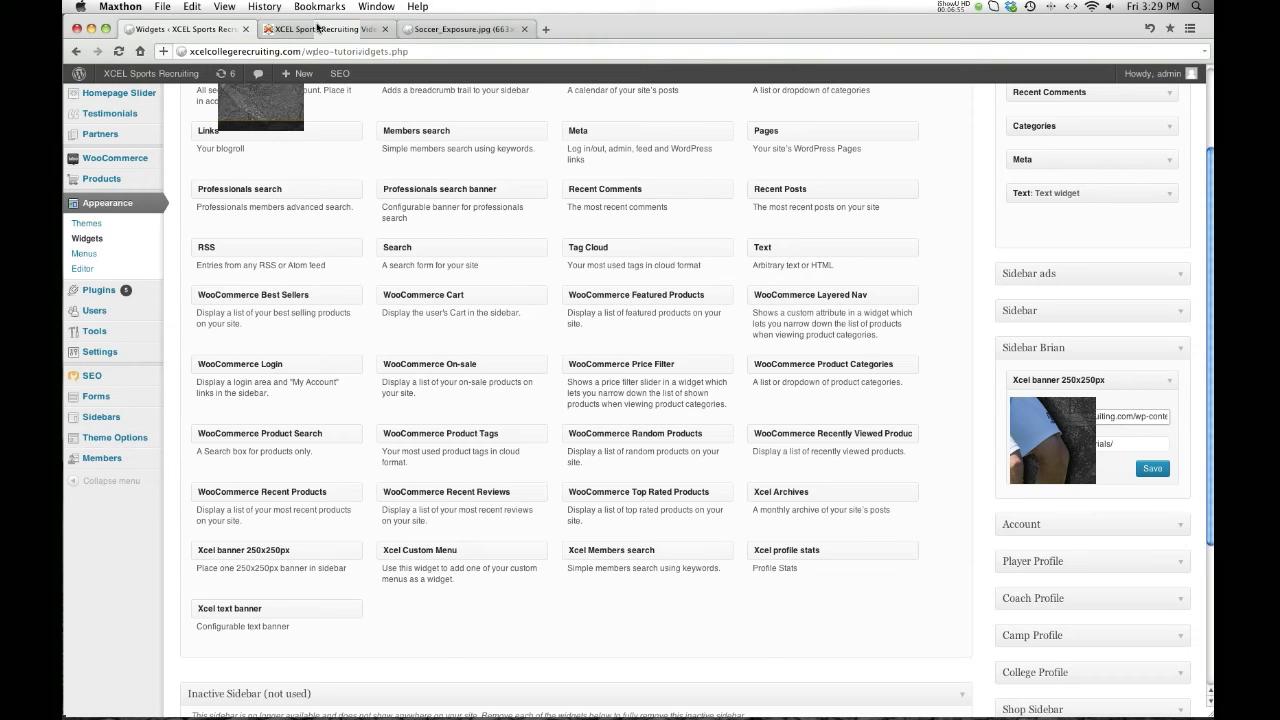
left_click(317, 28)
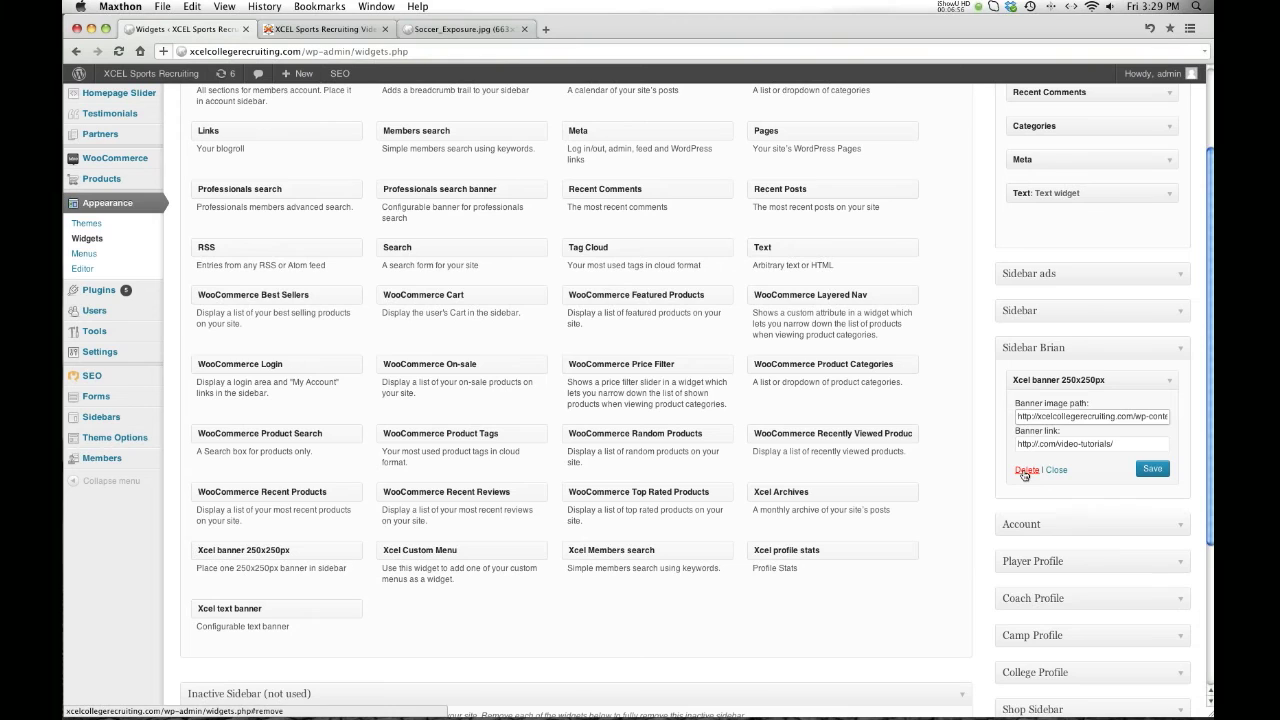
Delete the banner widget from the custom sidebar, and delete that sidebar and the unnamed one on the Manage sidebars page
left_click(1022, 472)
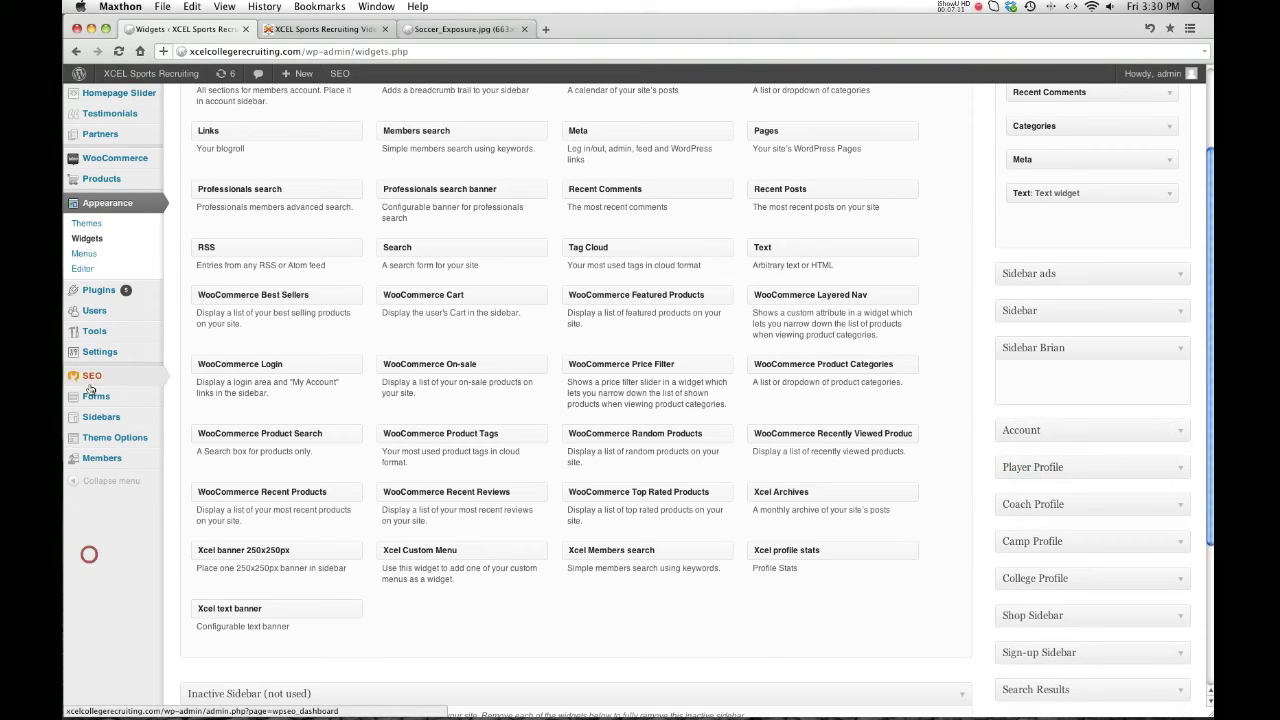
mouse_move(90, 381)
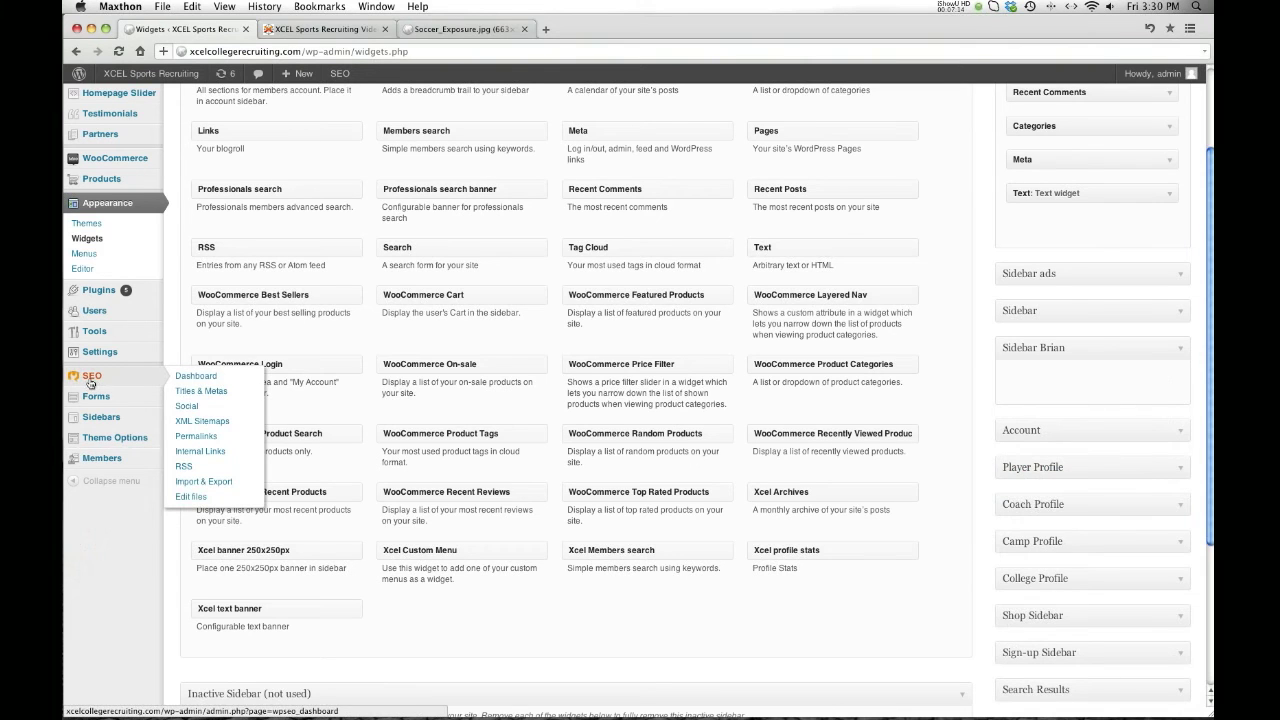
scroll(194, 178, "up", 3)
mouse_move(110, 170)
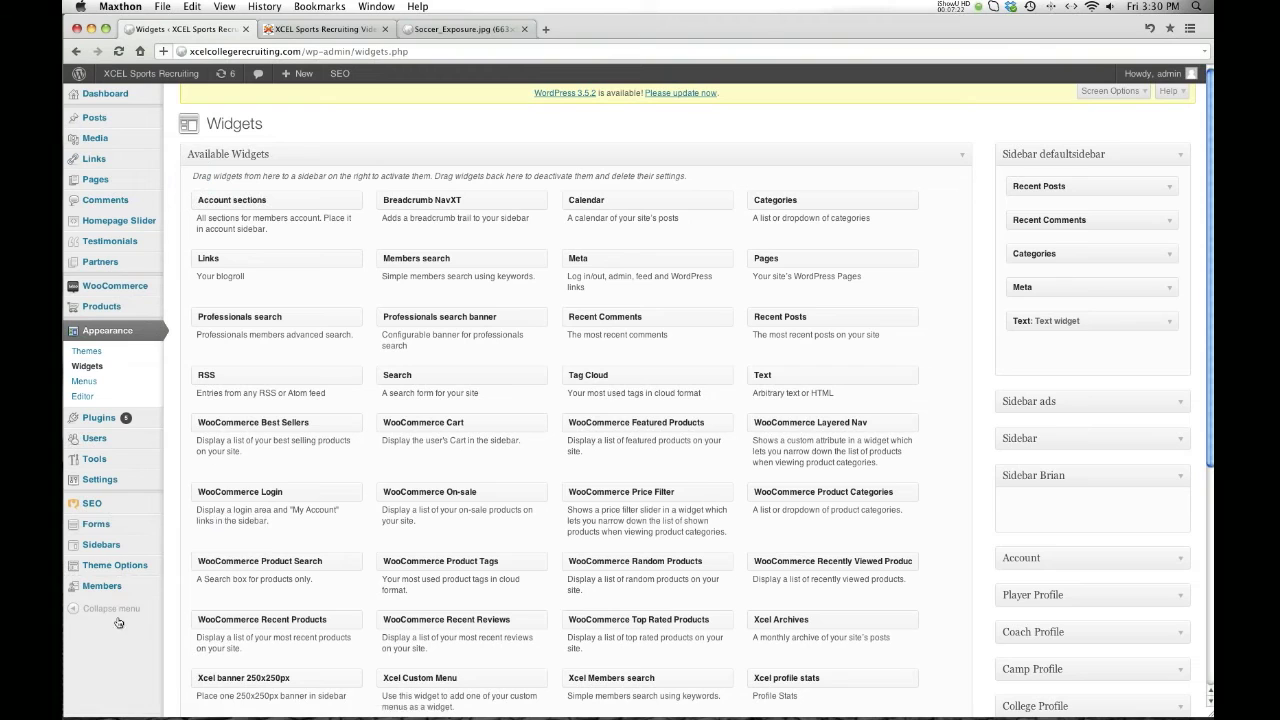
left_click(104, 548)
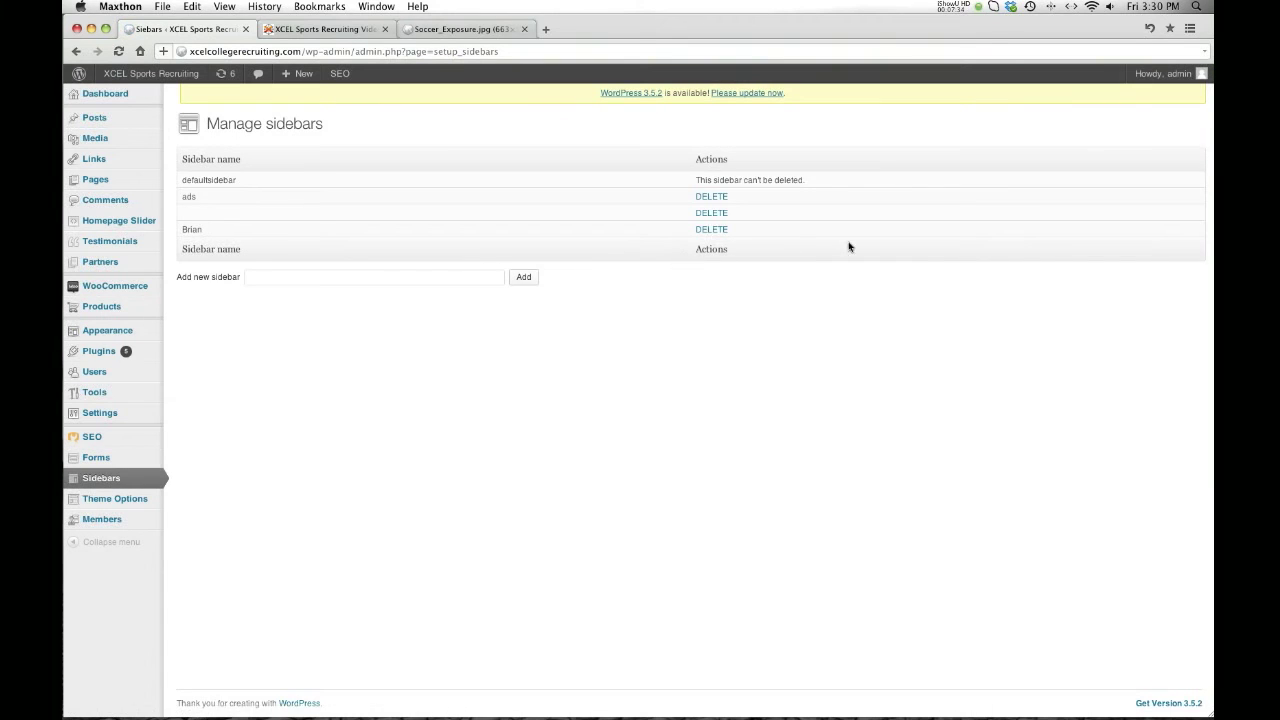
left_click(716, 231)
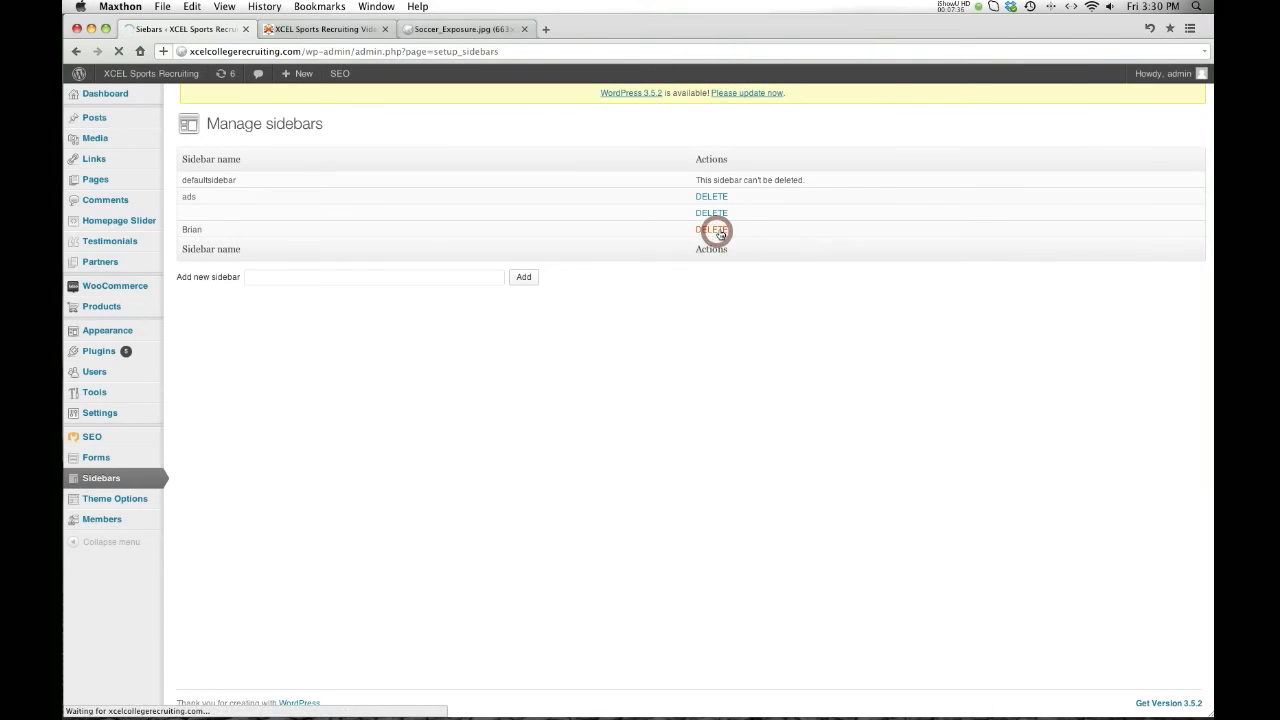
left_click(705, 214)
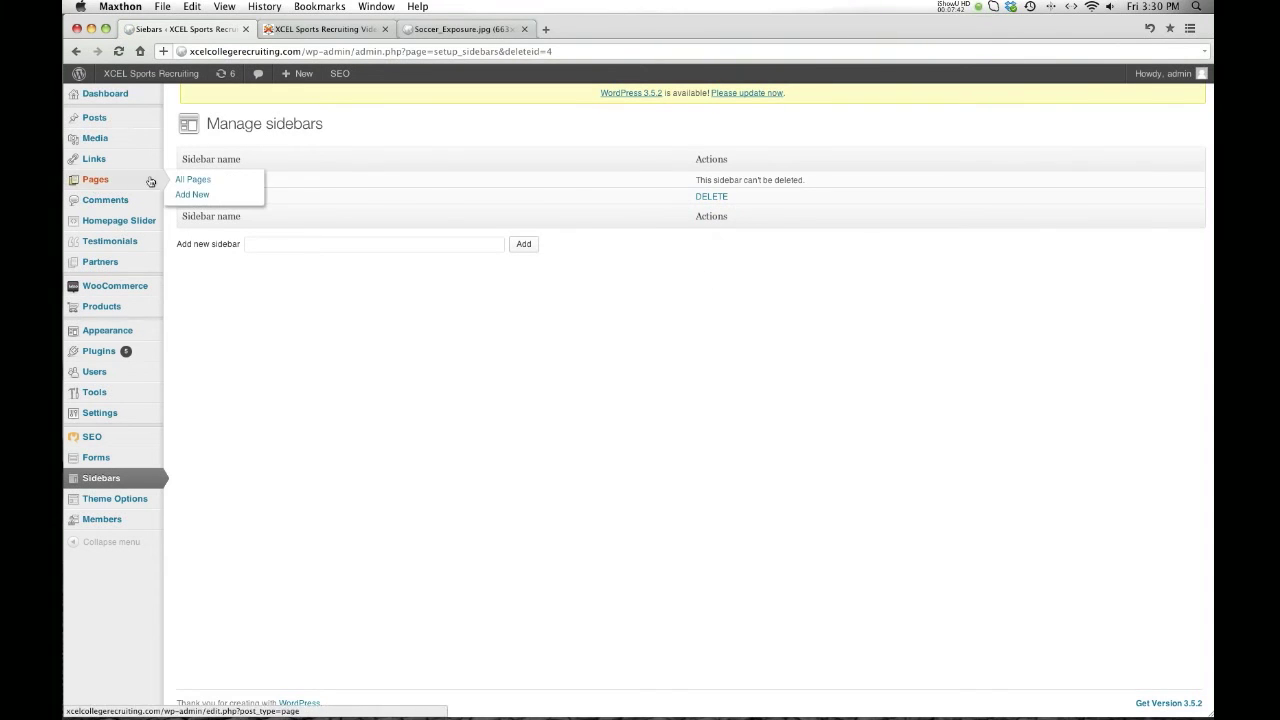
Open the About XCEL Sports Recruiting page for editing and look through its sidebar and template options
left_click(180, 181)
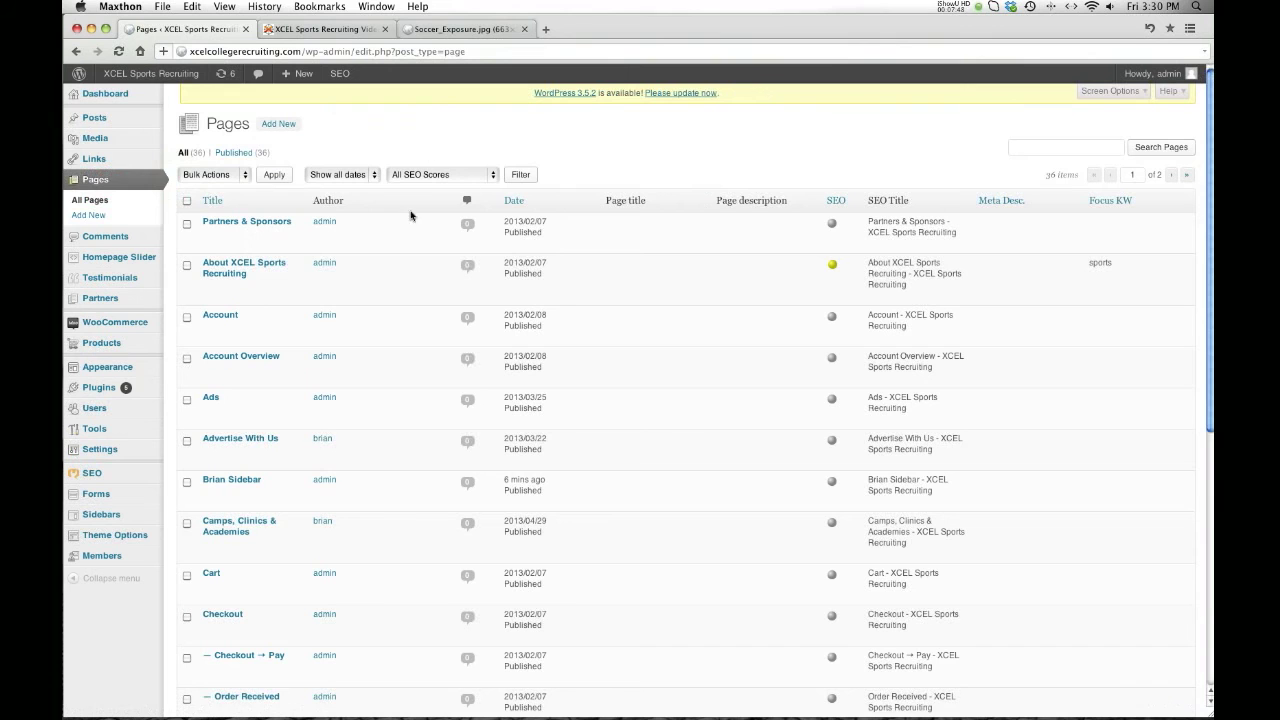
left_click(266, 264)
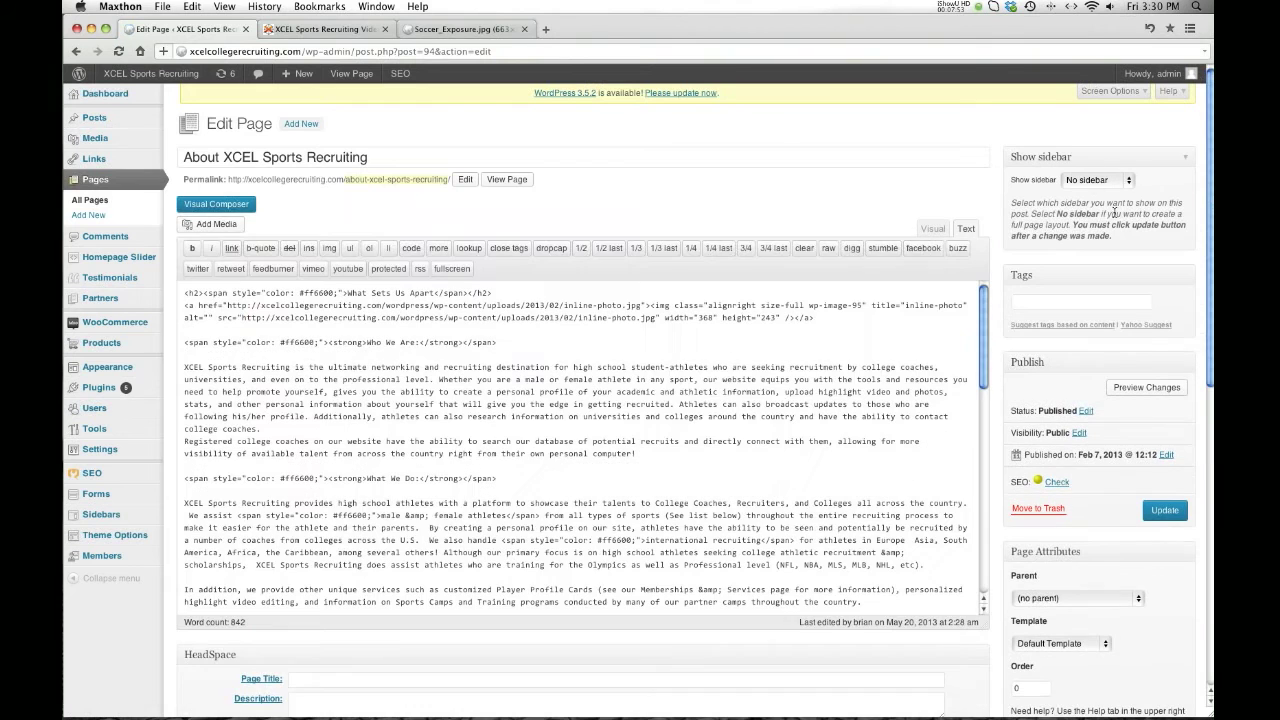
left_click(1129, 180)
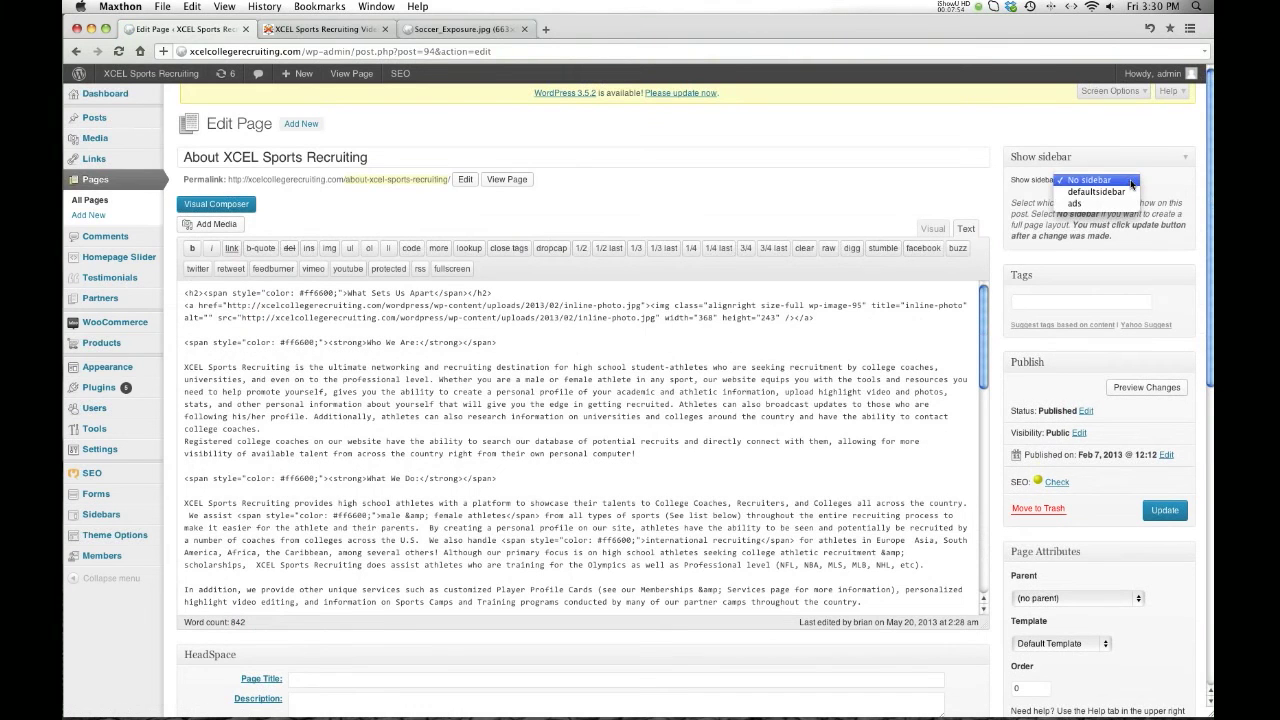
left_click(1012, 122)
scroll(1108, 392, "down", 1)
scroll(1108, 392, "down", 3)
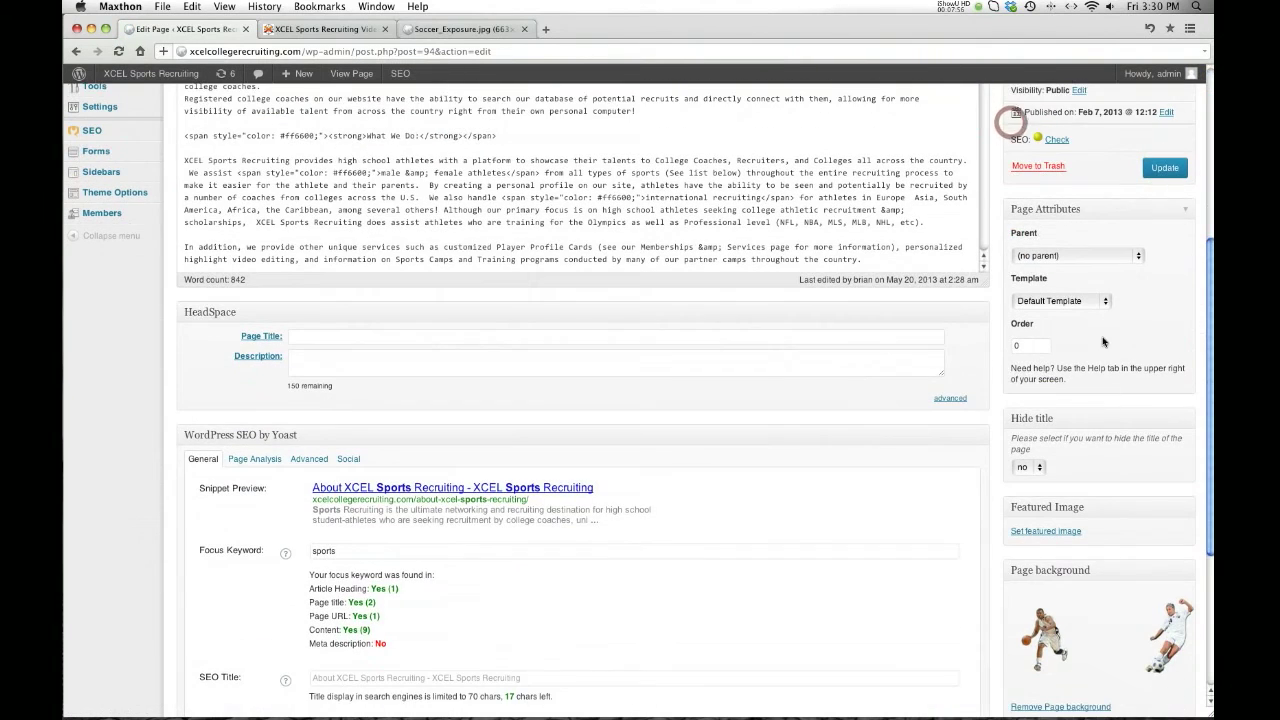
left_click(1105, 302)
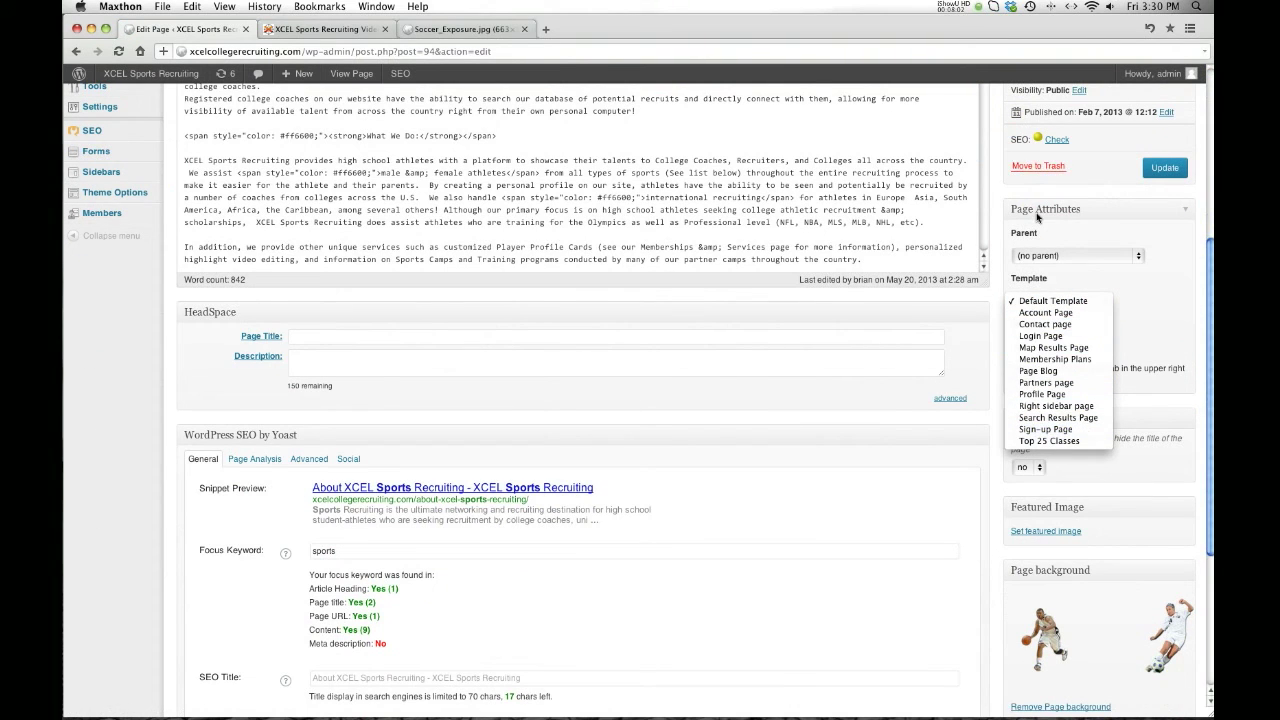
left_click(1160, 316)
scroll(1158, 314, "up", 3)
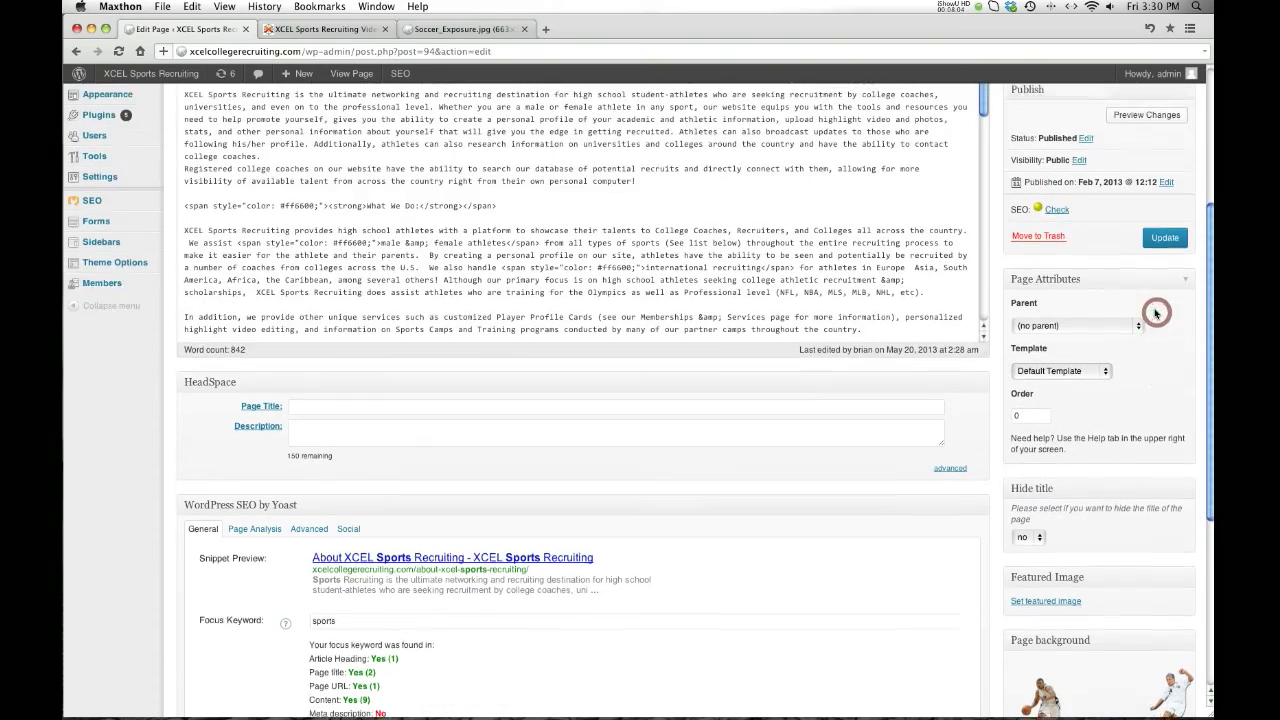
scroll(1155, 312, "up", 1)
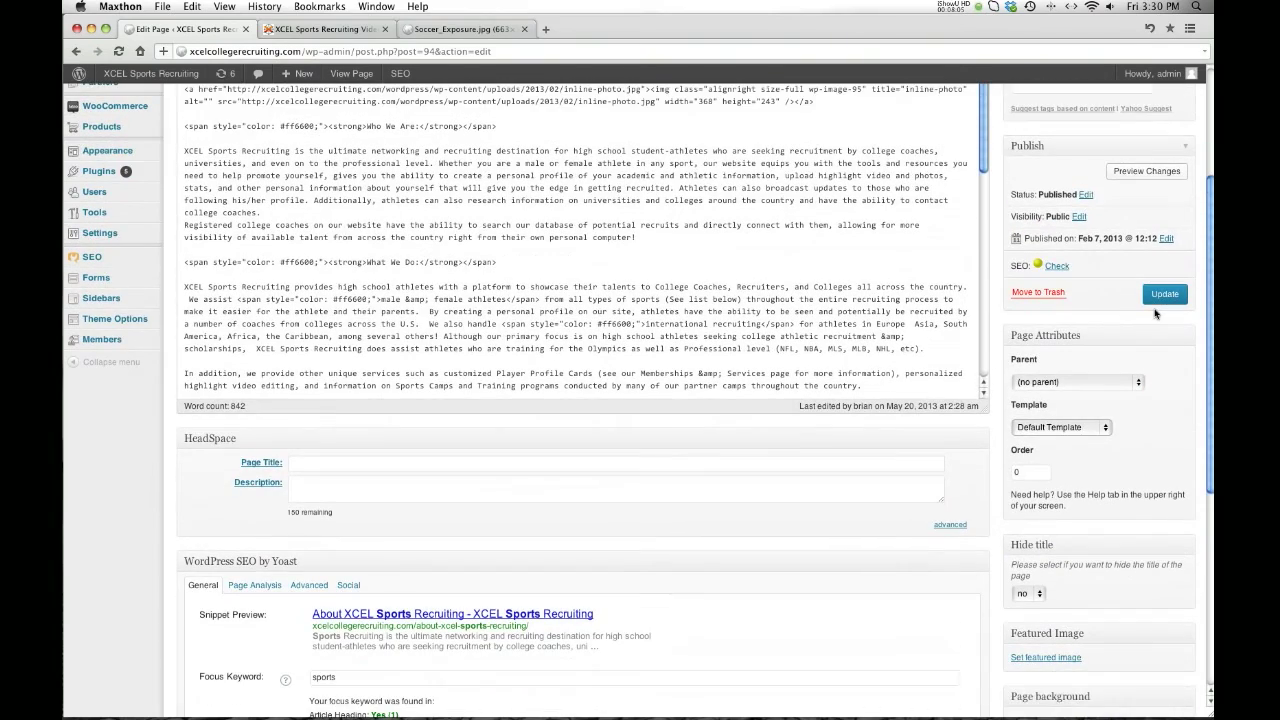
scroll(1155, 314, "down", 3)
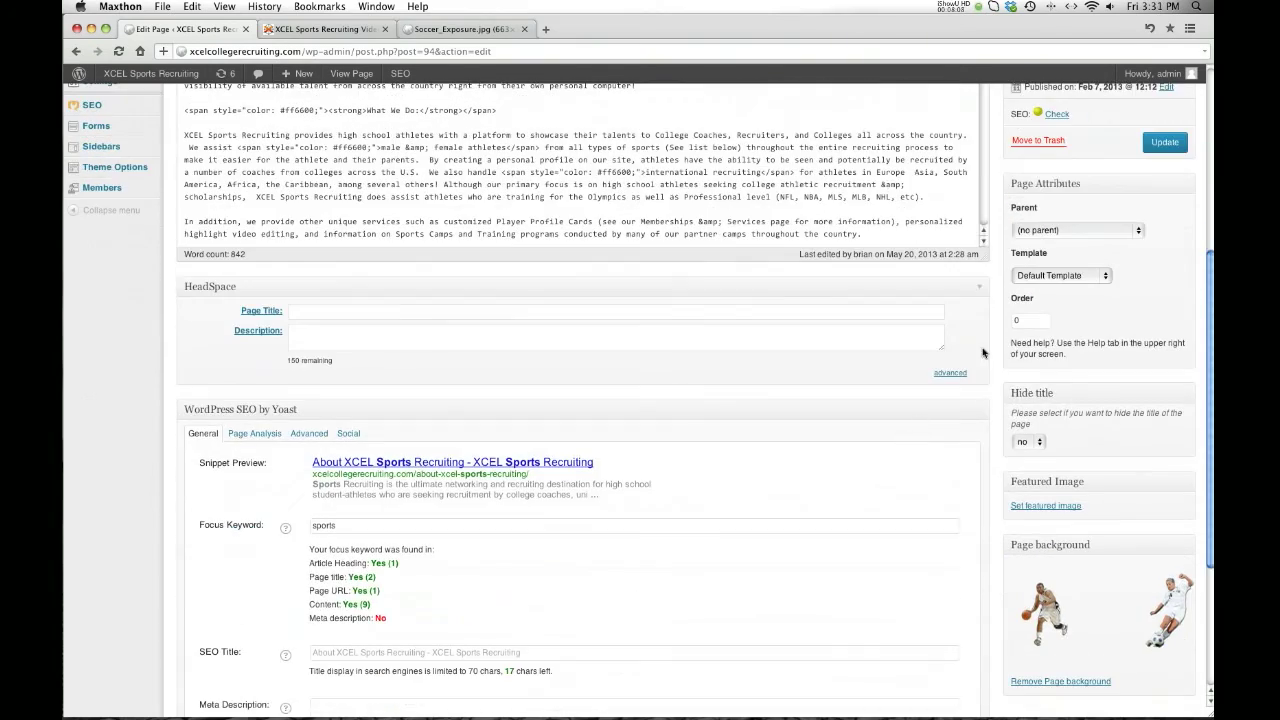
Set the About XCEL Sports Recruiting page's template to Right sidebar page
left_click(1046, 282)
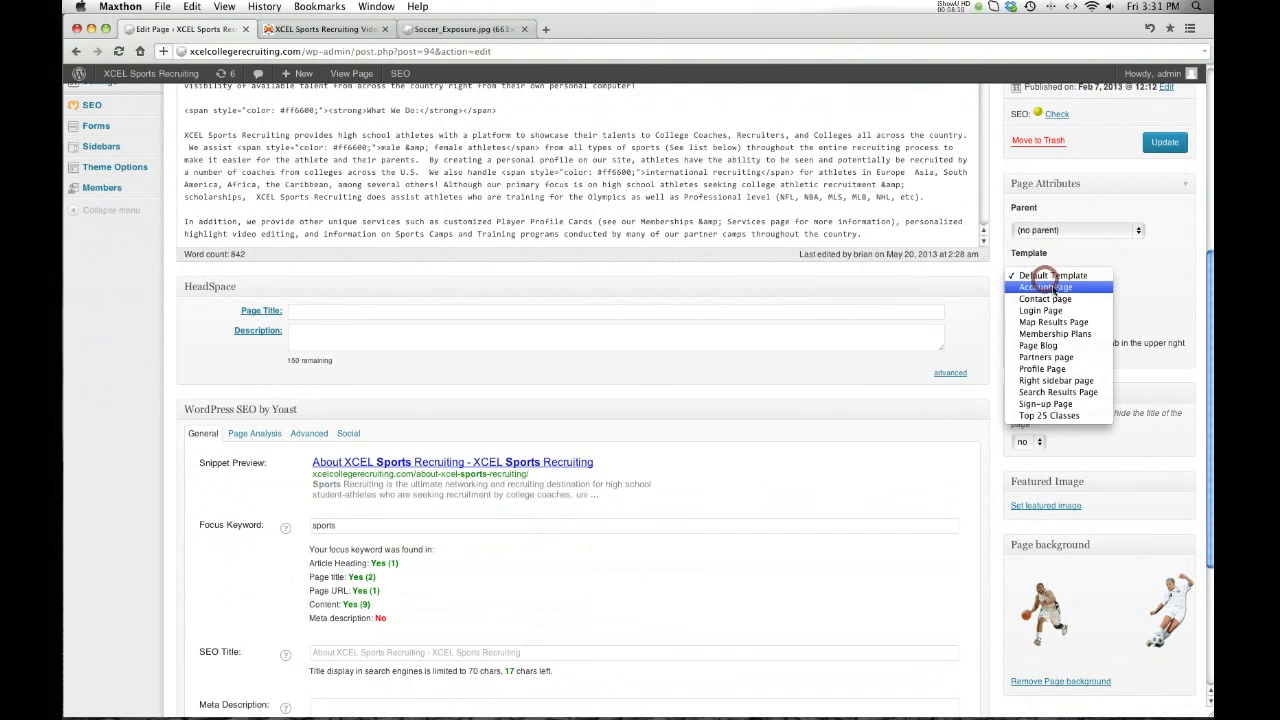
left_click(1050, 382)
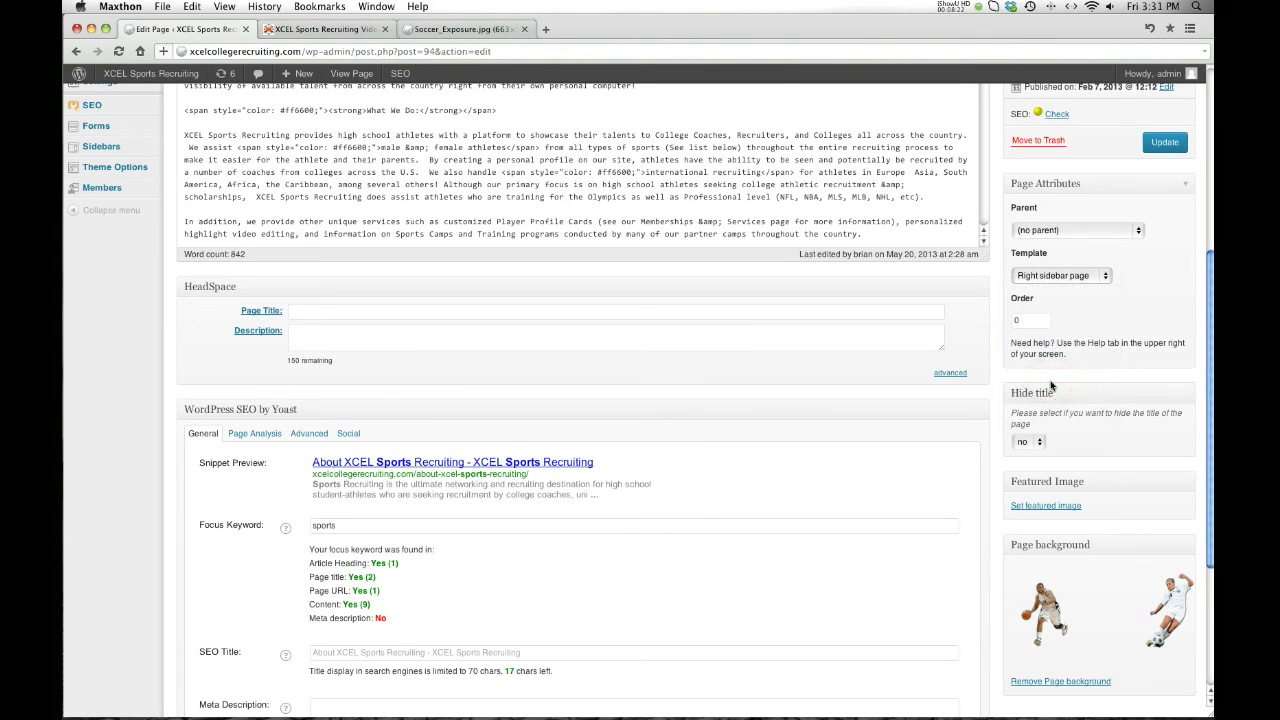
scroll(921, 374, "up", 10)
left_click(346, 29)
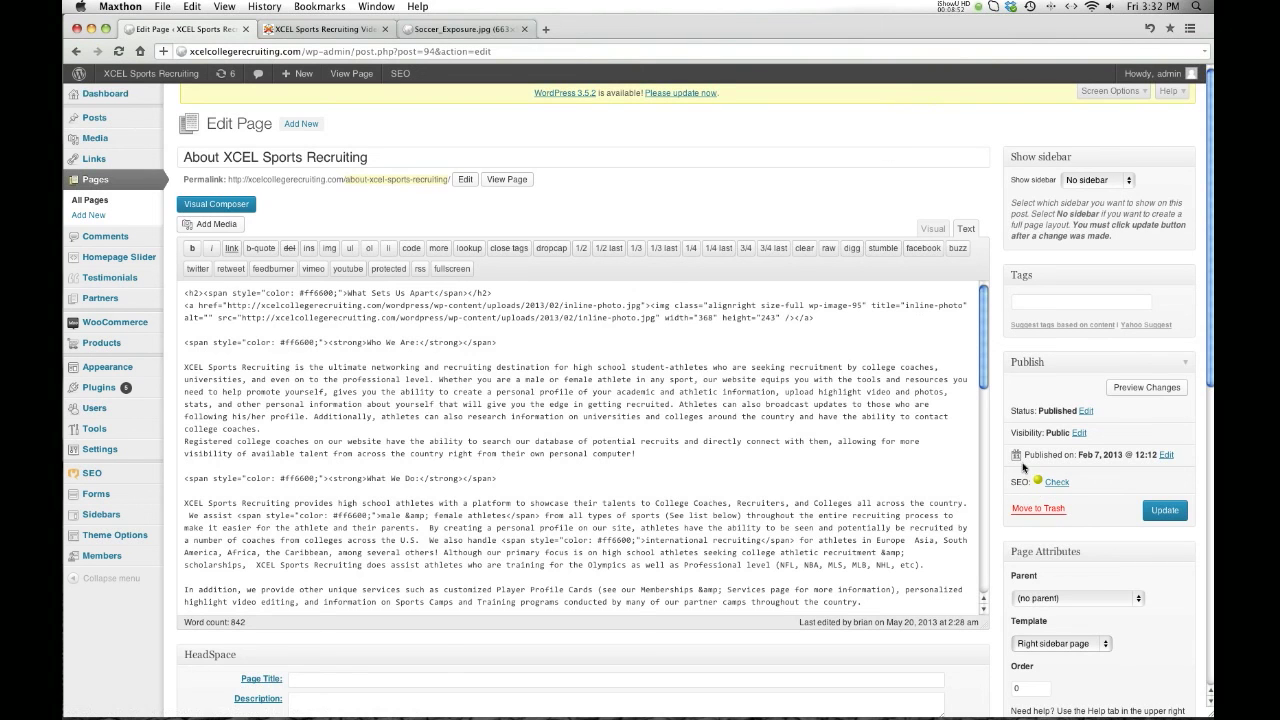
Look through the page's template choices again, keeping Right sidebar page selected
scroll(1030, 625, "down", 3)
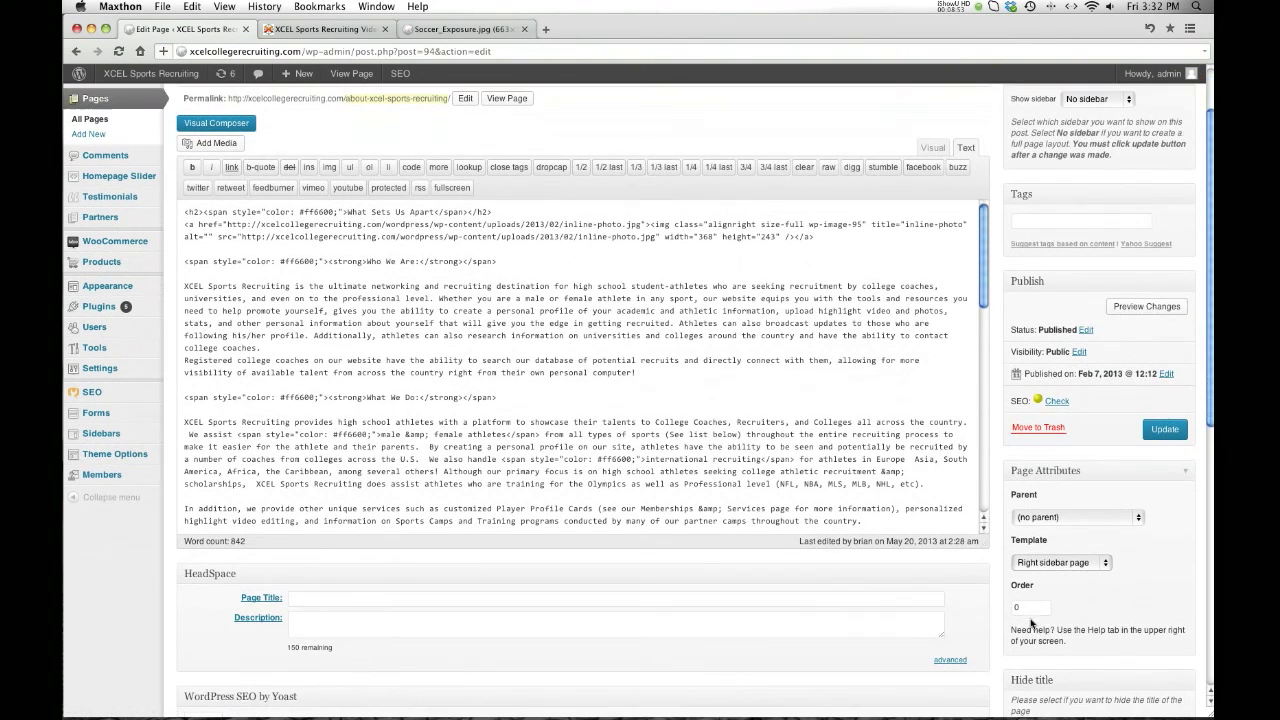
left_click(1046, 562)
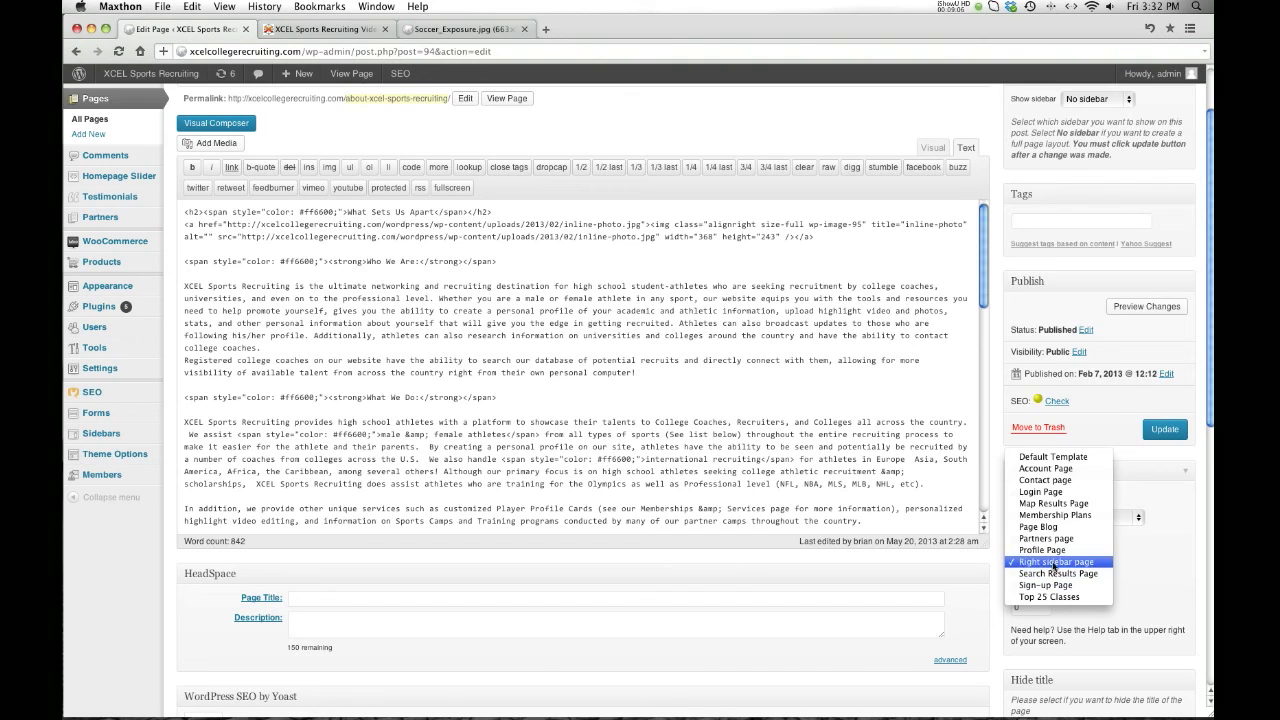
left_click(857, 140)
scroll(857, 140, "up", 3)
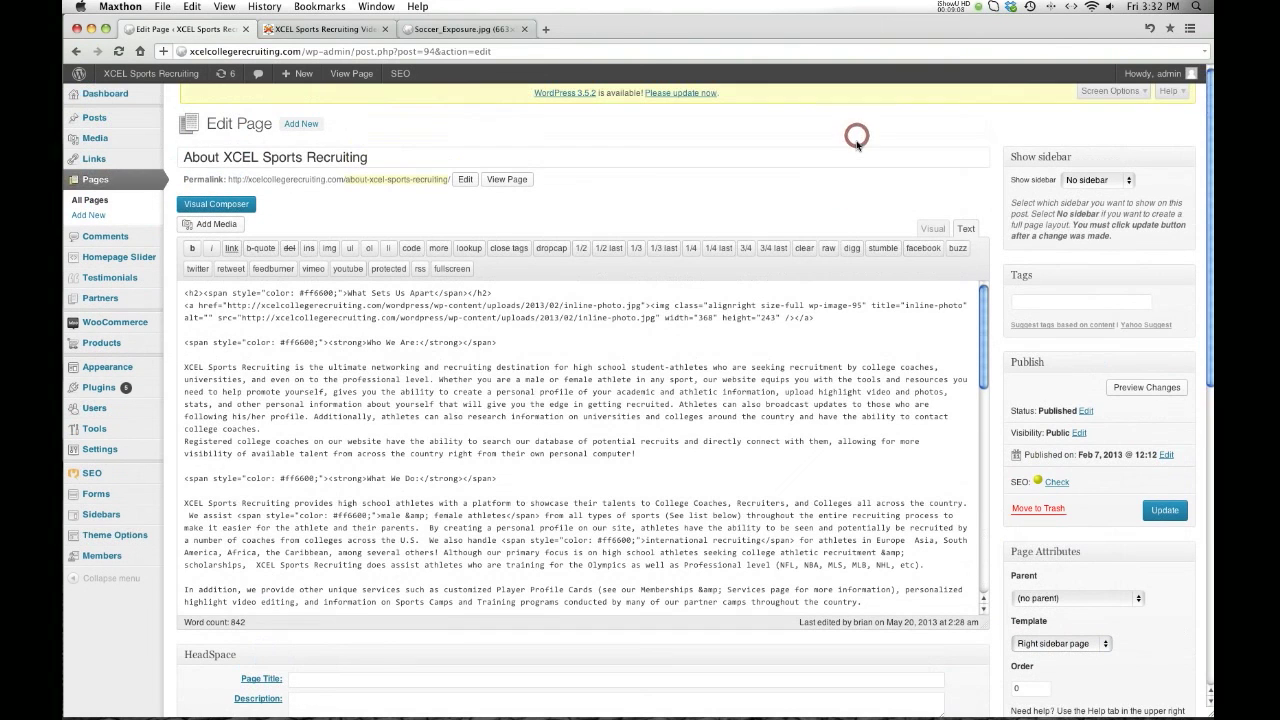